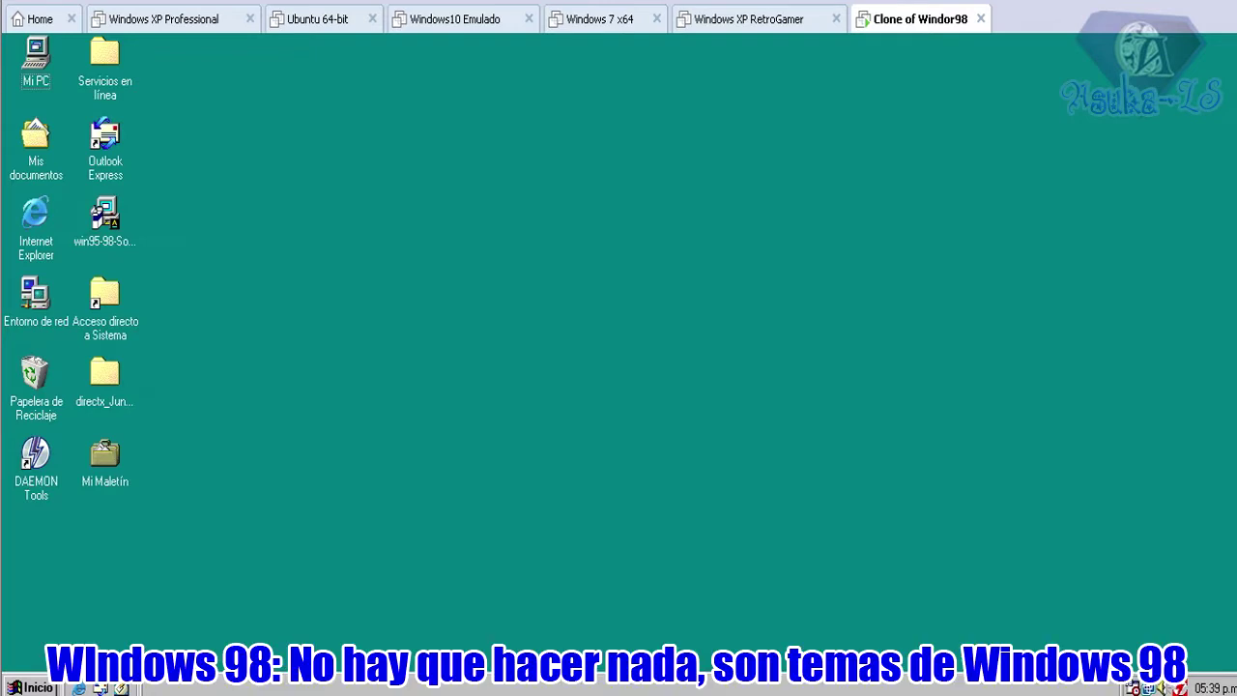
- Open the Control Panel in the Windows 98 virtual machine
left_click(32, 687)
mouse_move(97, 475)
left_click(265, 470)
- Run the sol command, move the ace of spades to a foundation in Solitaire, and close the maximized game
left_click(32, 687)
left_click(32, 687)
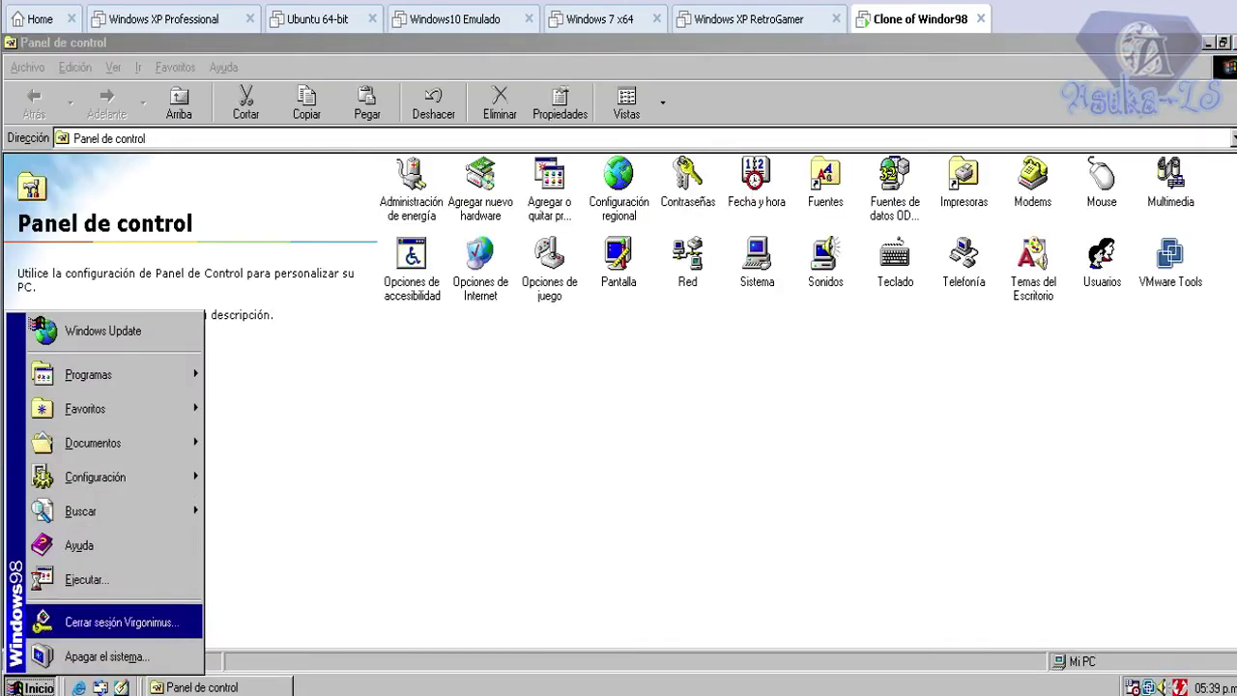
left_click(87, 579)
type("sol")
key("Return")
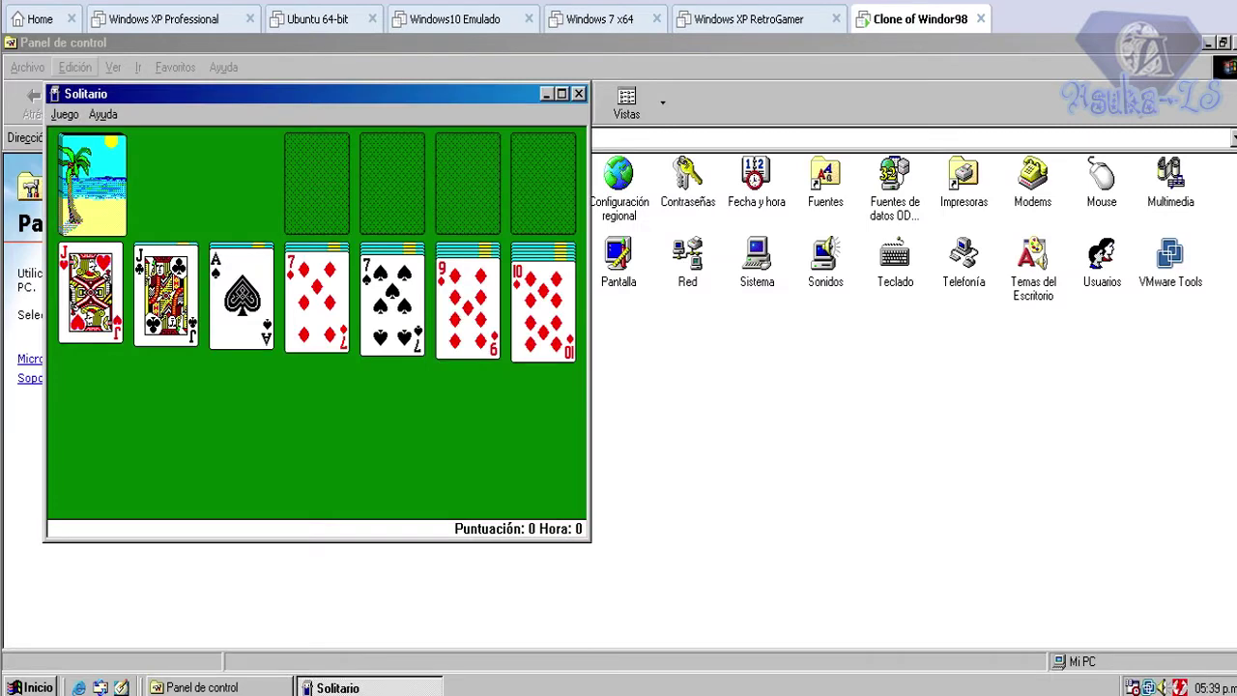
double_click(242, 295)
left_click(562, 93)
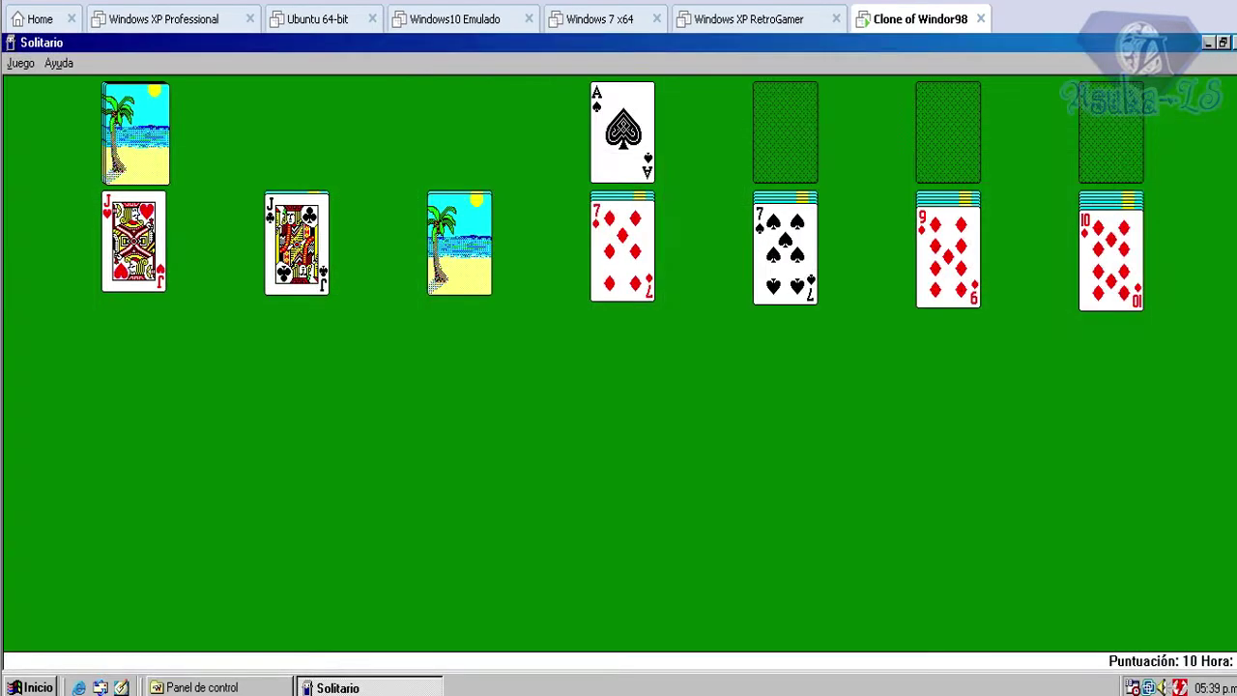
left_click(1235, 43)
- Apply the Animales peligrosos (256 colores) desktop theme and close the Control Panel
double_click(1033, 261)
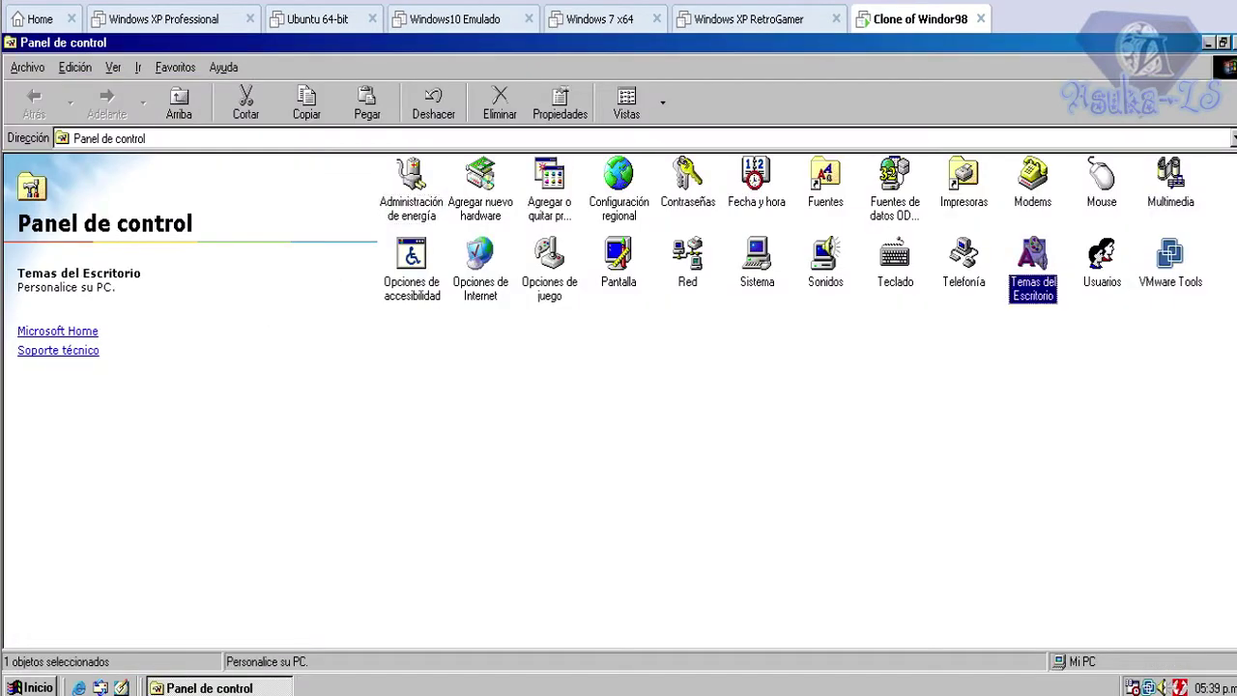
left_click(576, 159)
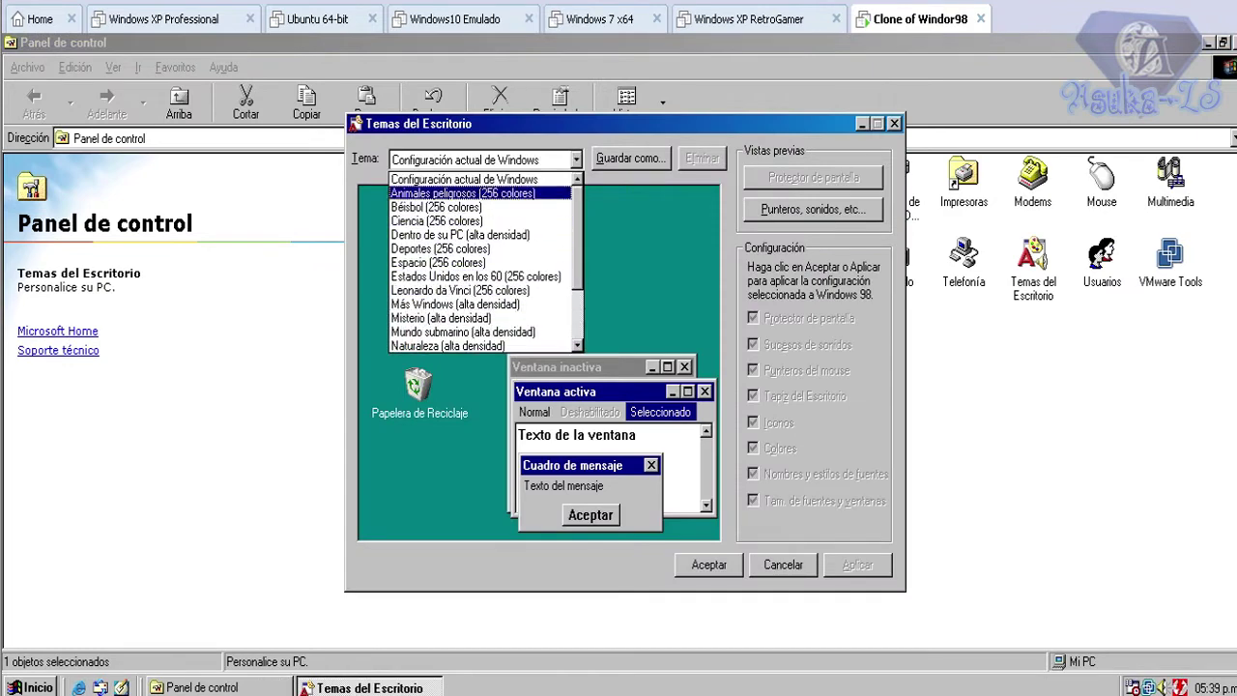
key("Return")
left_click(857, 564)
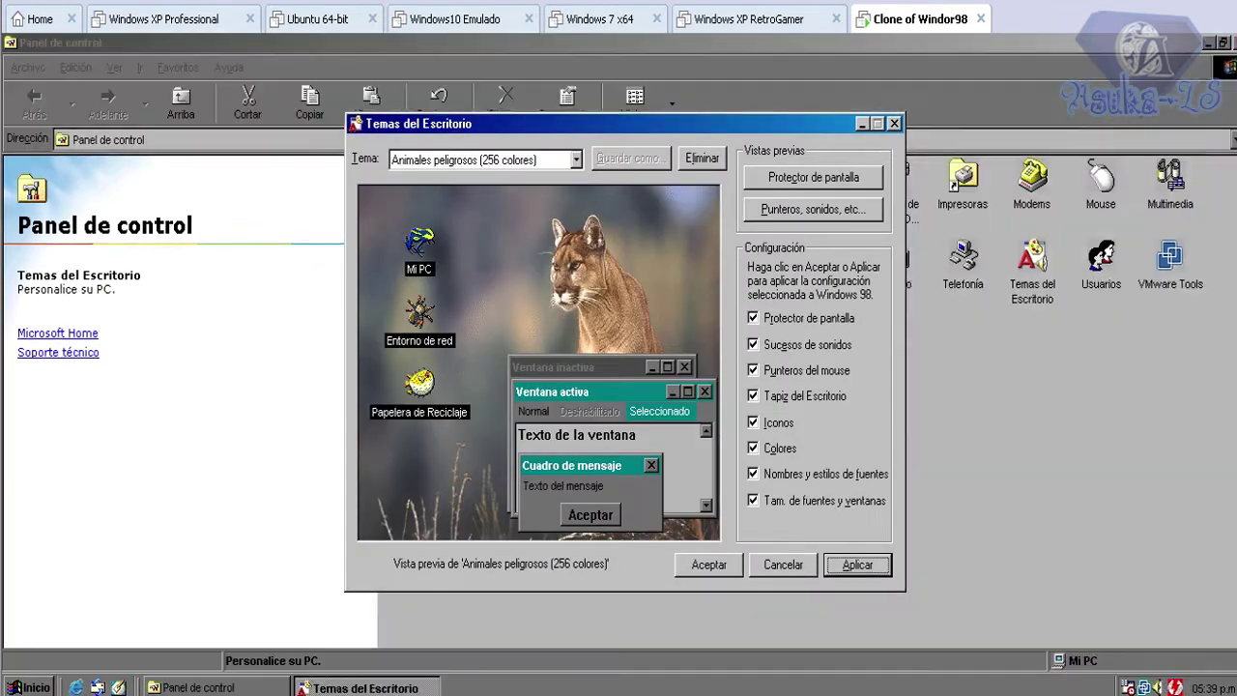
left_click(708, 564)
key("alt+F4")
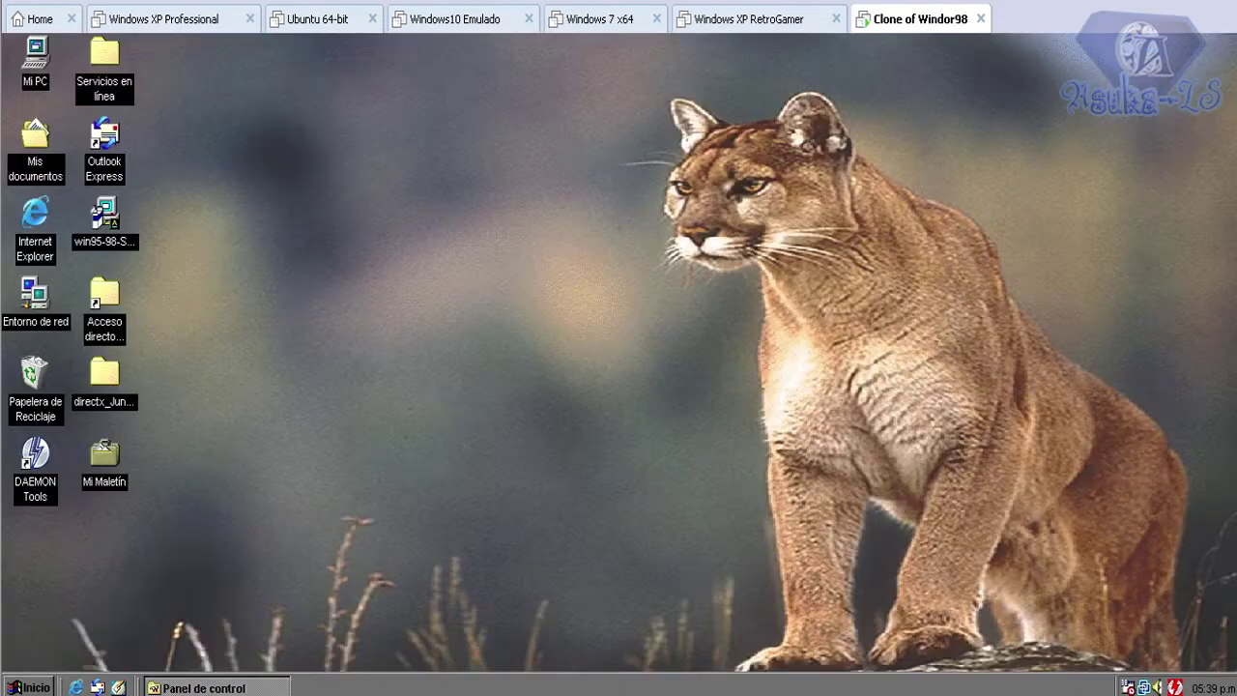
- Look over the themed Programs menu and preview the Animales peligrosos screen saver from the desktop's display properties
left_click(30, 687)
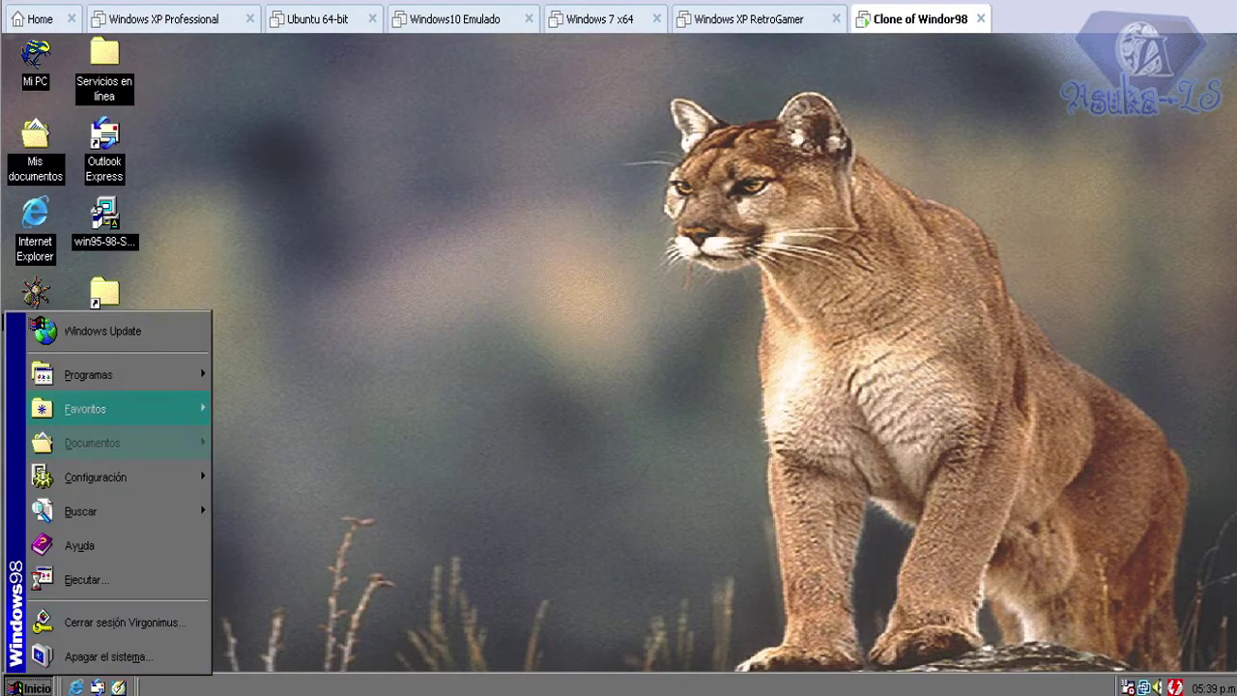
mouse_move(116, 375)
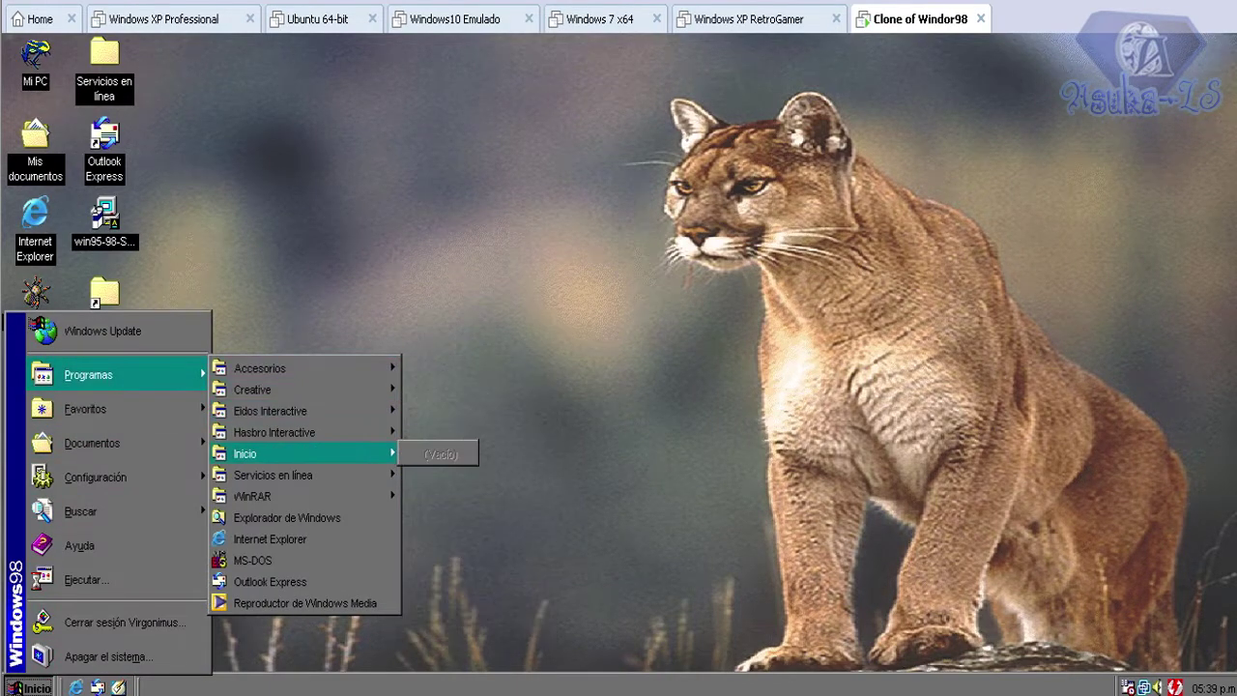
right_click(371, 178)
key("Return")
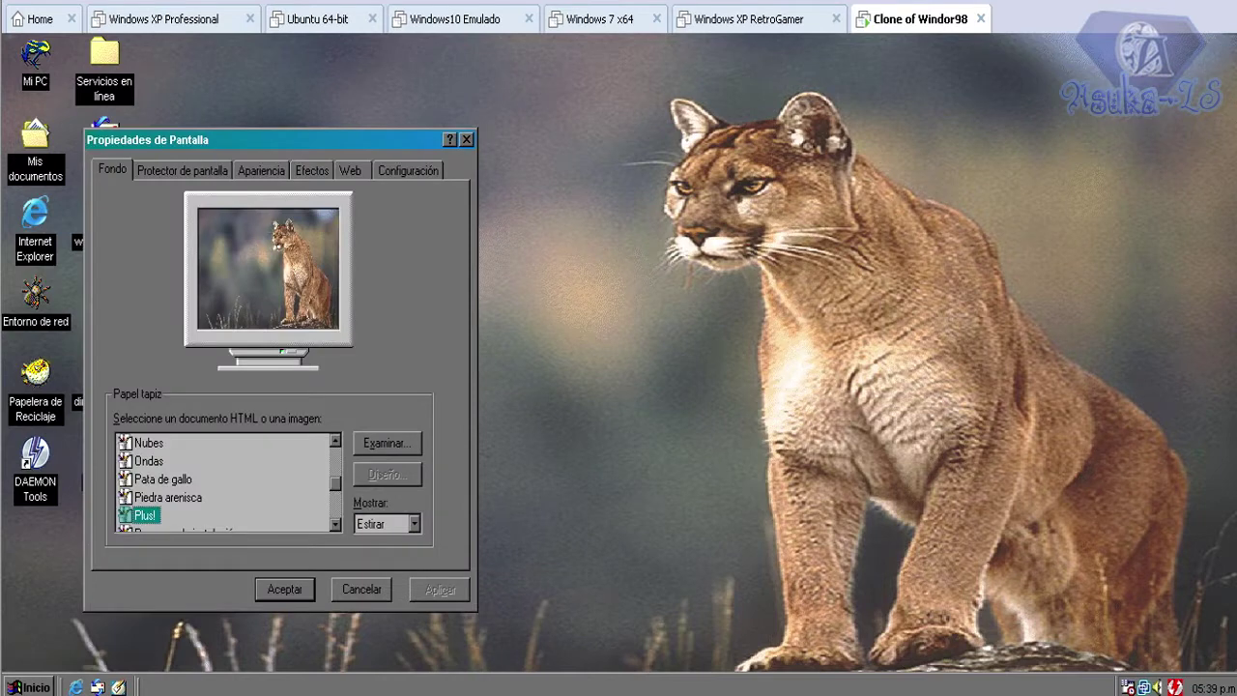
key("ctrl+Tab")
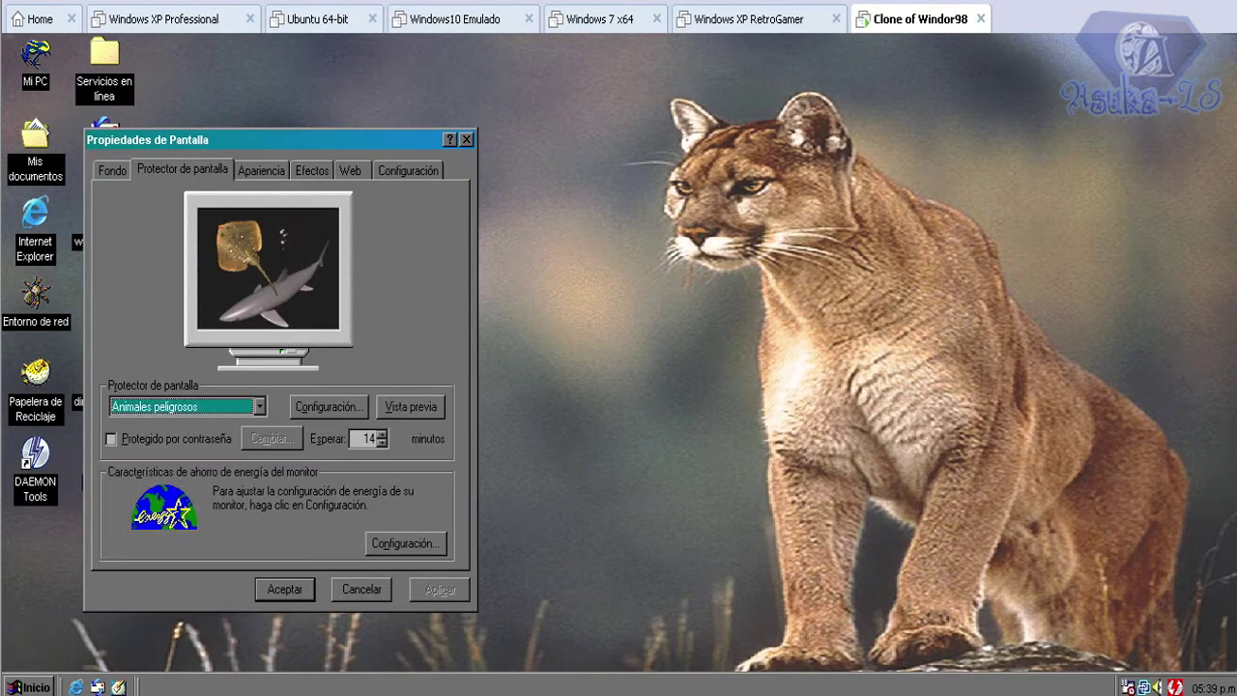
key("alt+v")
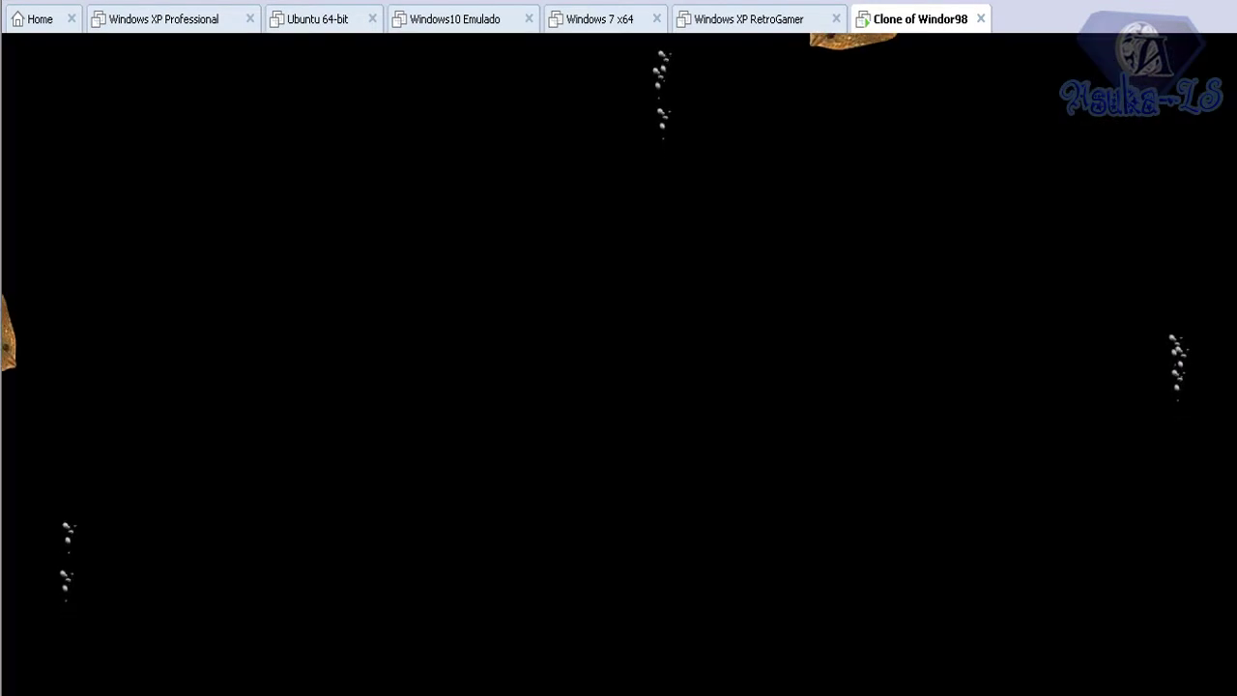
key("Escape")
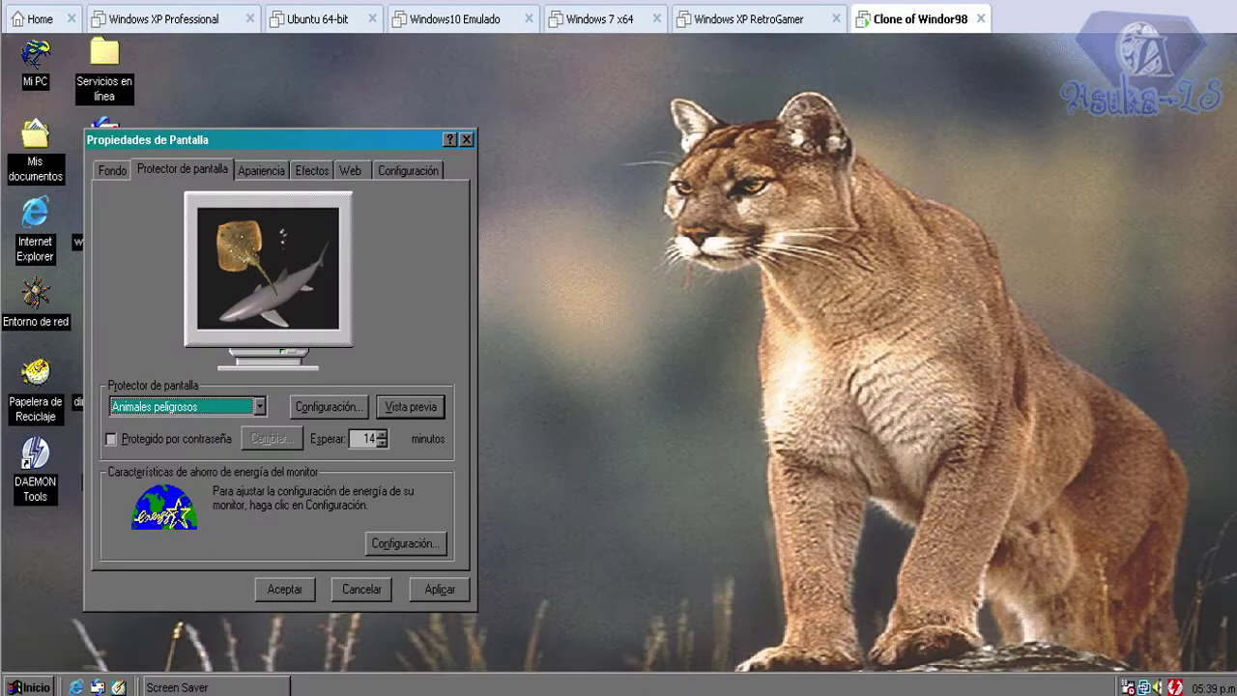
double_click(369, 438)
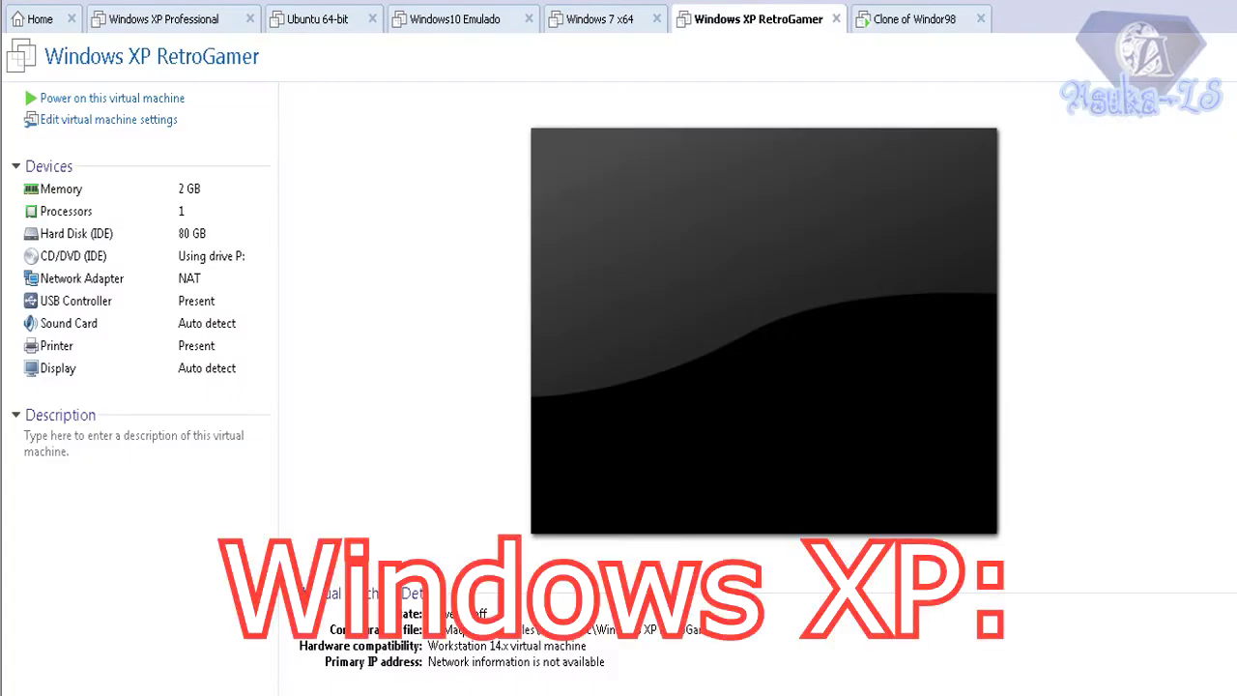
- Power on the Windows XP RetroGamer virtual machine and open 1) Protectores de pantalla inside the Temas Windows 98 para 7 y 10 folder
left_click(106, 97)
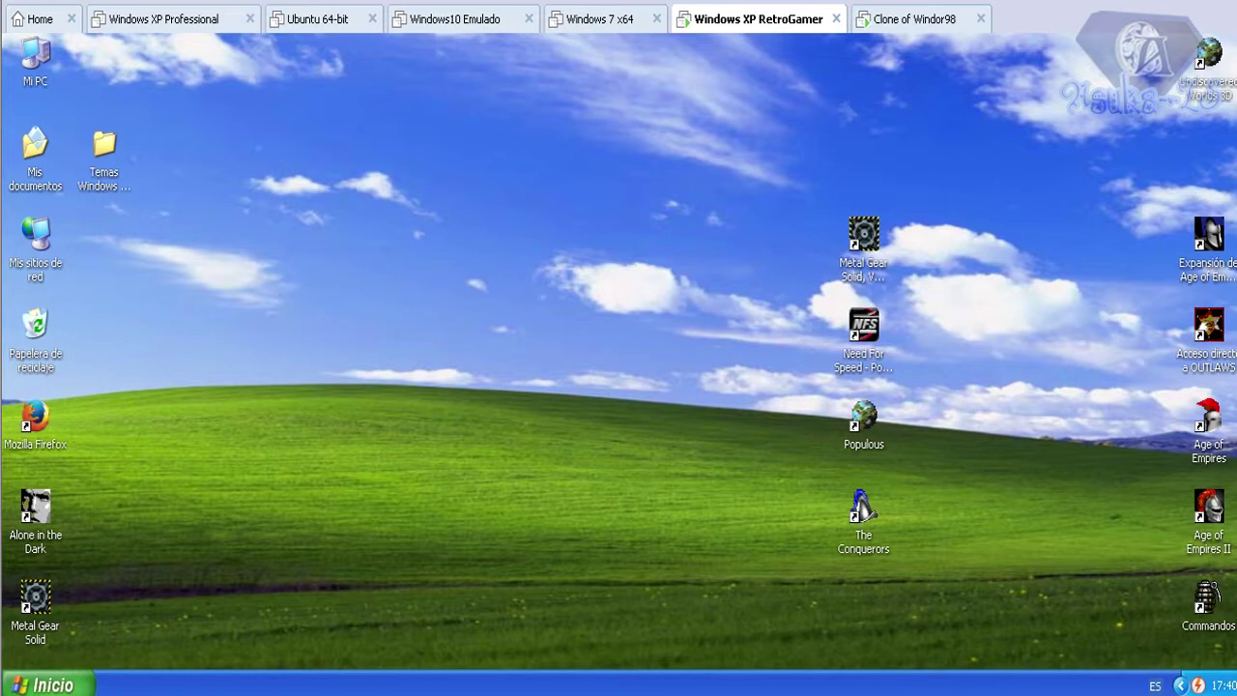
double_click(103, 147)
double_click(114, 192)
double_click(315, 191)
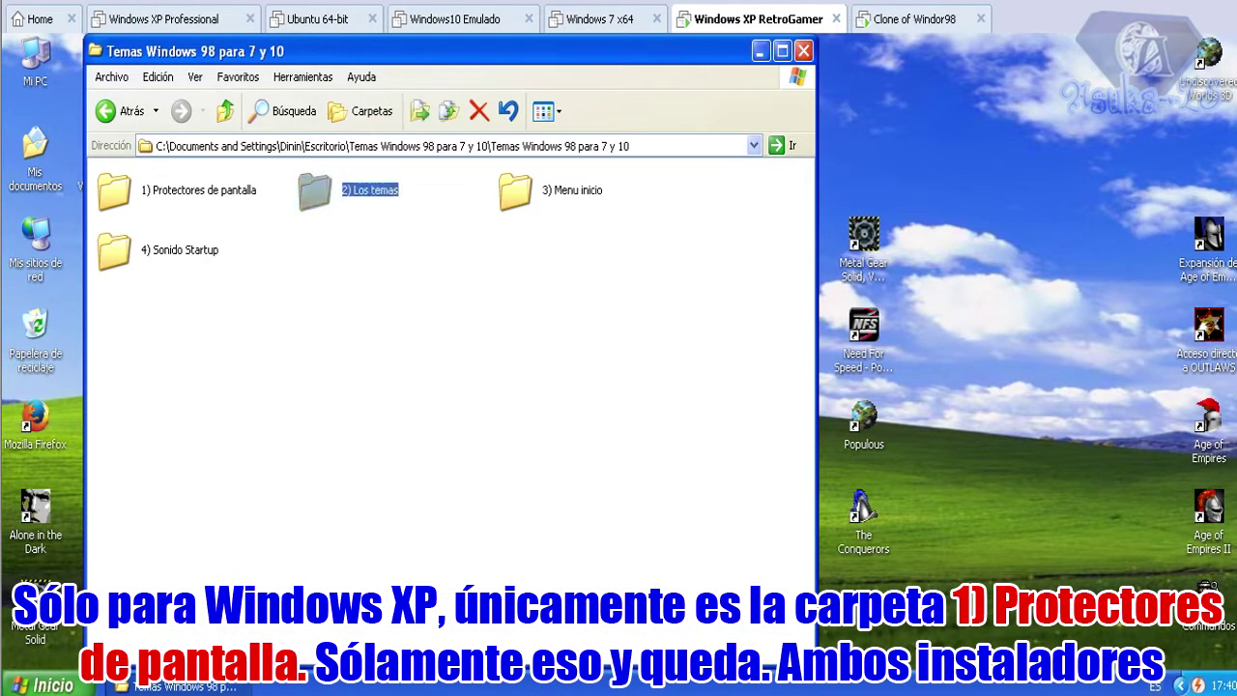
left_click(121, 111)
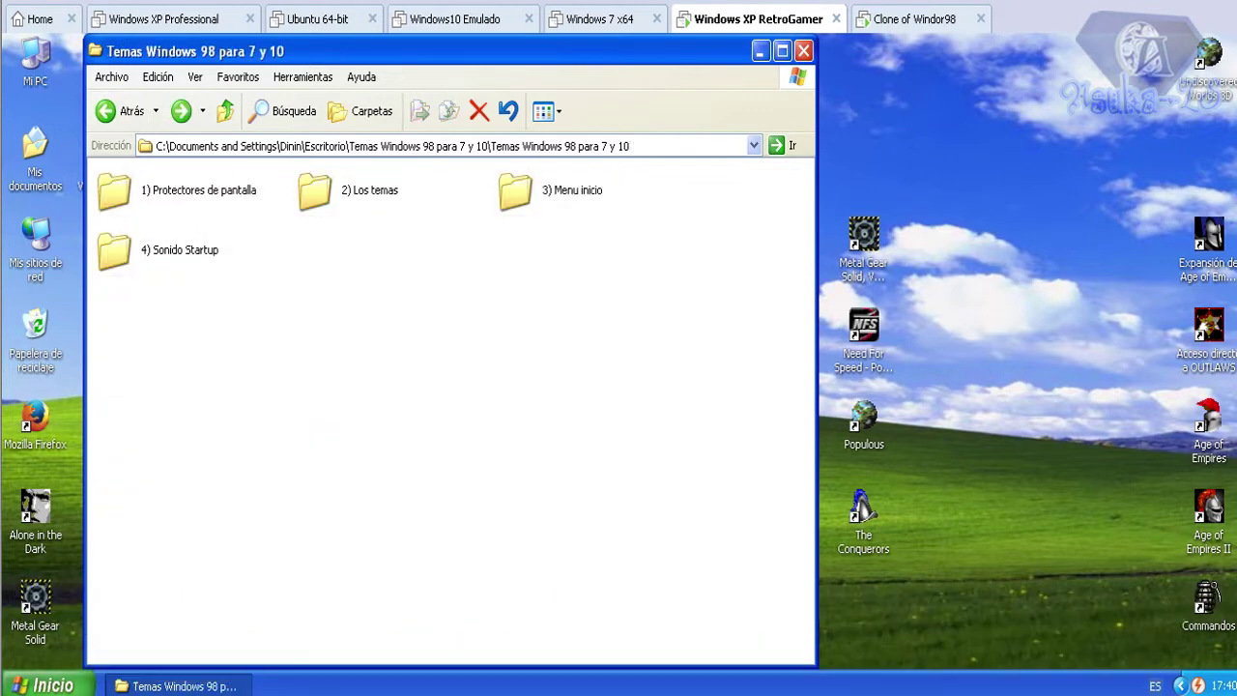
double_click(114, 191)
- Install Plus!98 for Modern Windows with the Windows XP / Server 2003 component and the Plus!98 for Modern Windows shortcut folder
double_click(115, 194)
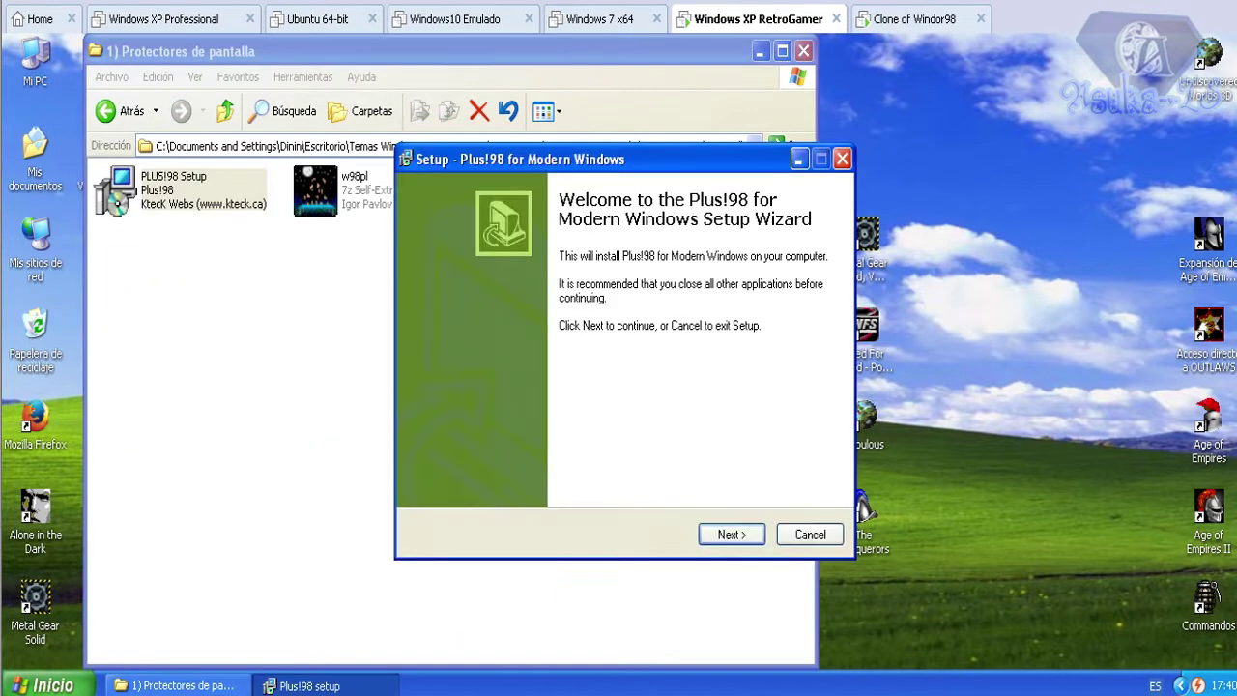
left_click(732, 534)
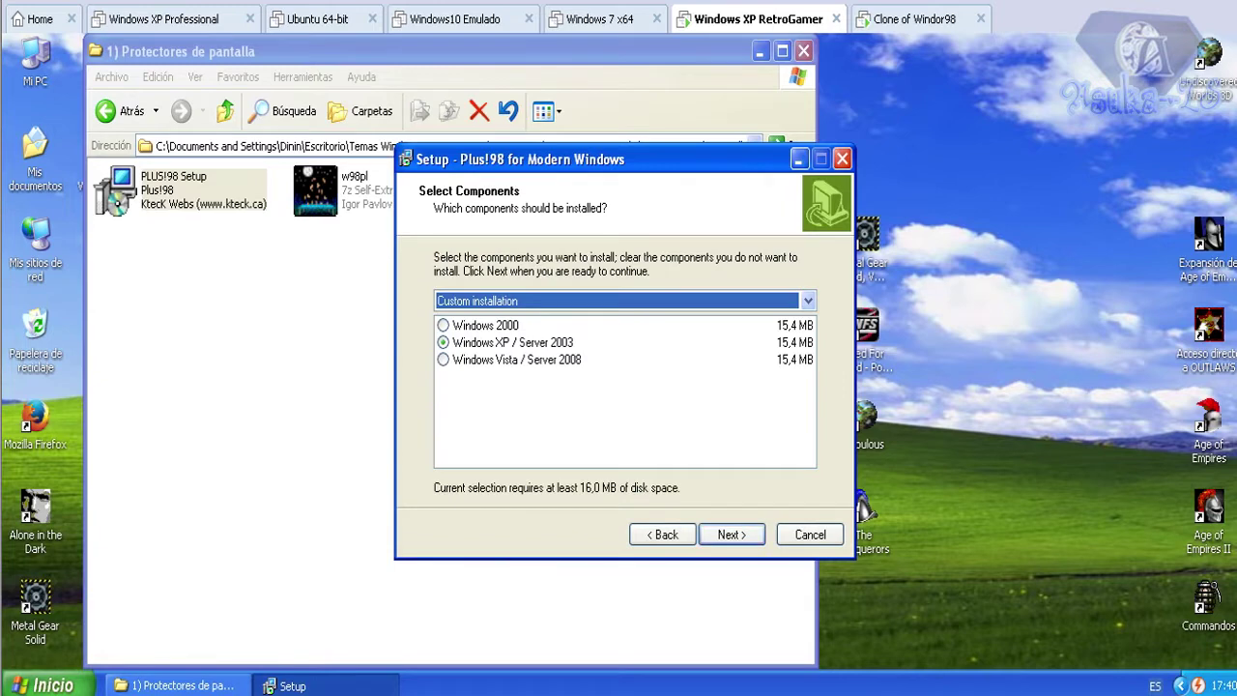
left_click(513, 343)
left_click(732, 535)
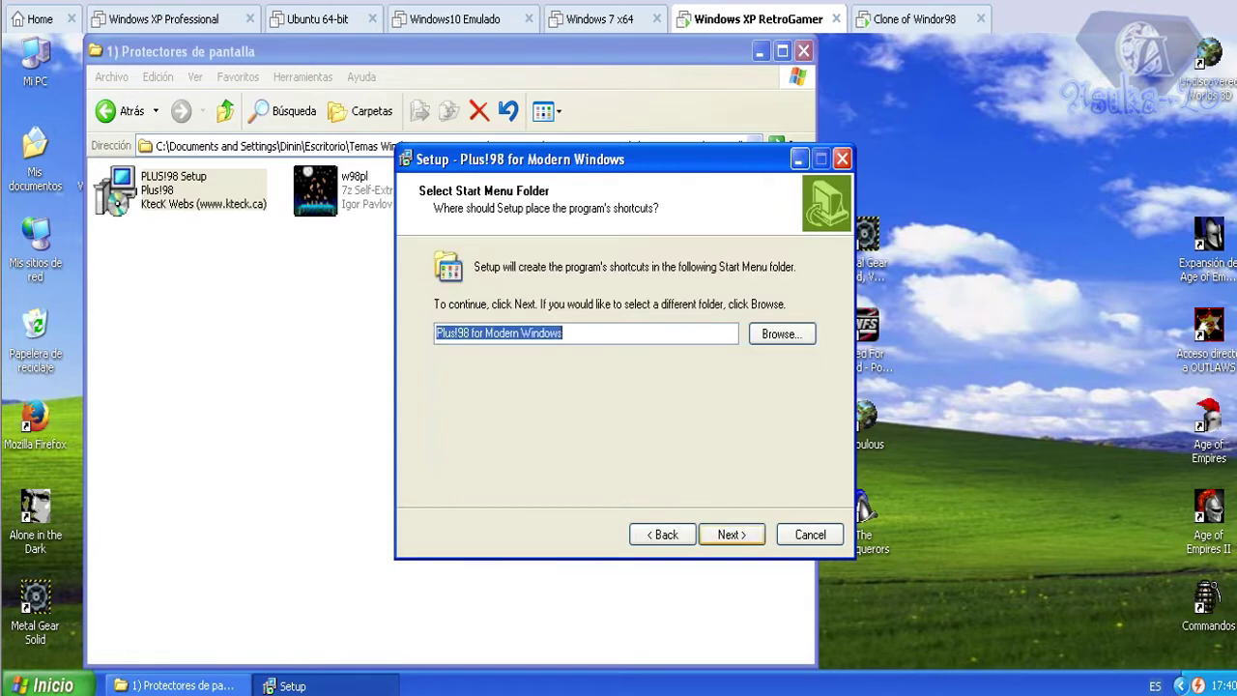
left_click(732, 534)
left_click(732, 535)
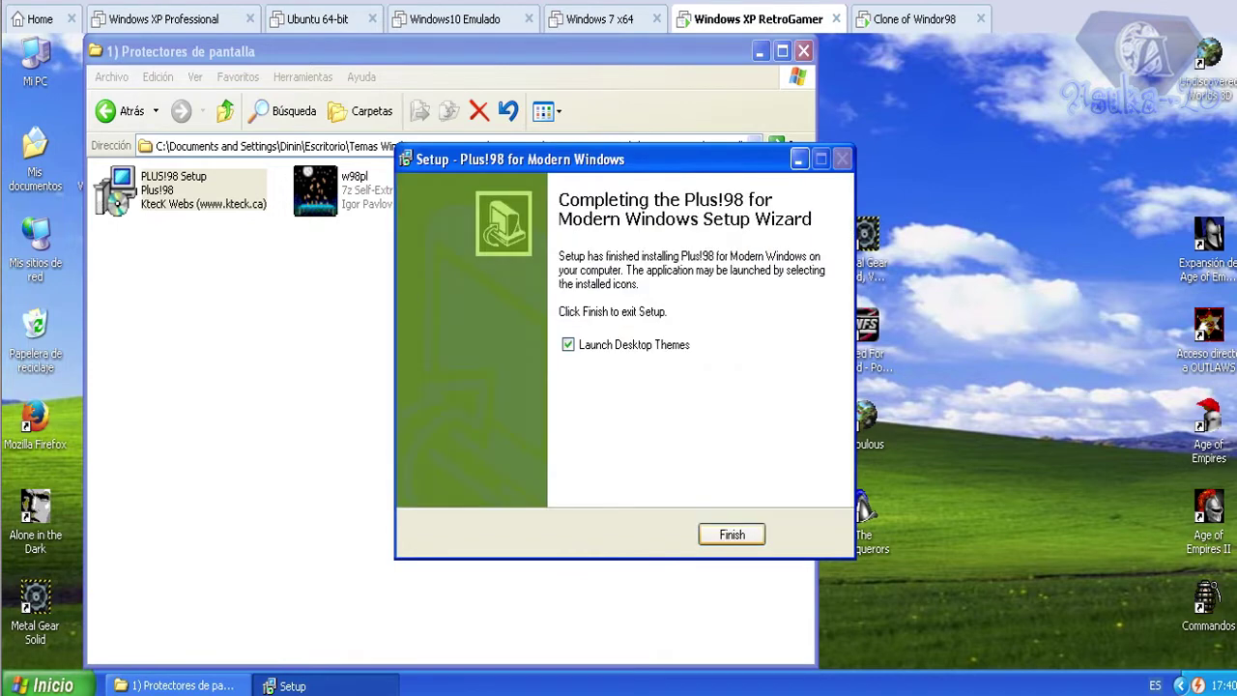
left_click(731, 534)
- Run the w98pl self-extracting installer to completion, leaving only the display properties open on the desktop
left_click(483, 319)
double_click(316, 192)
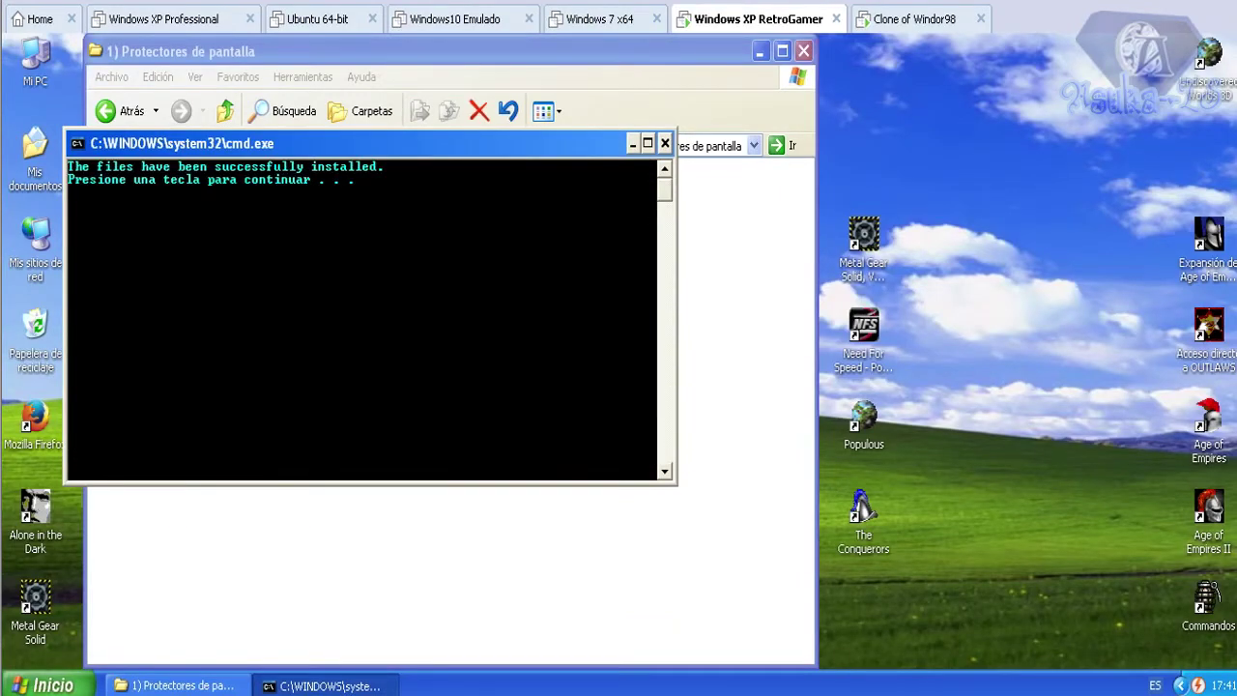
key("Return")
key("Return")
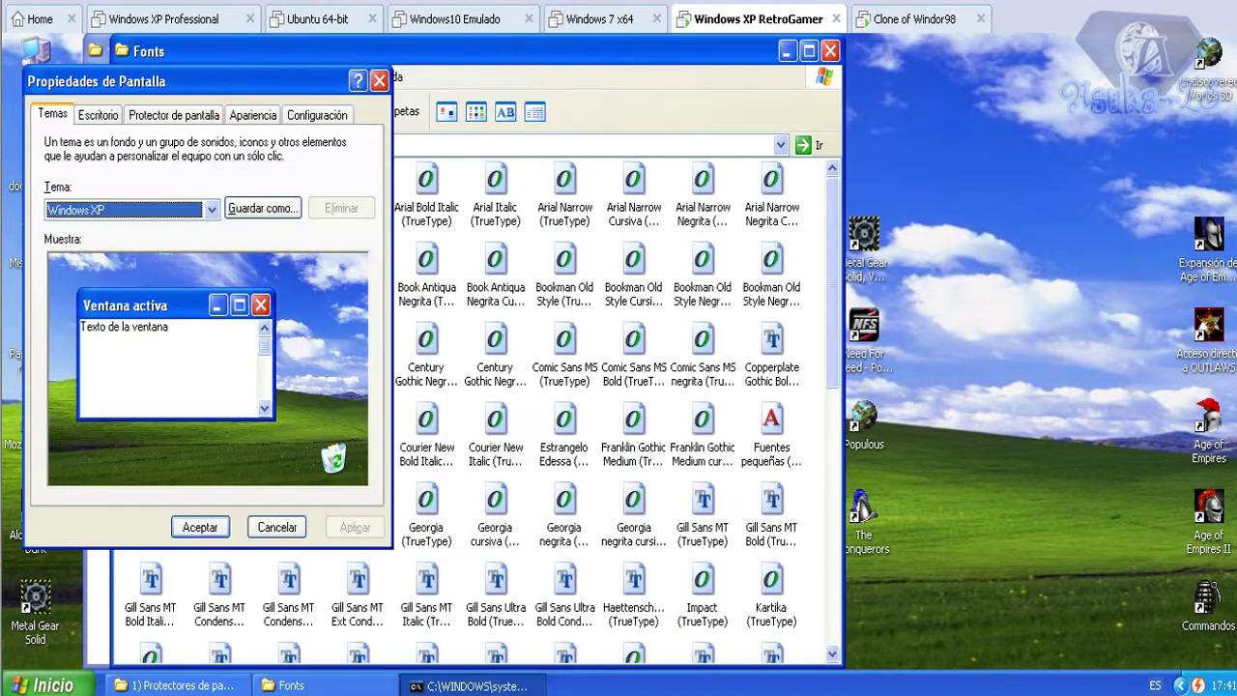
left_click(830, 51)
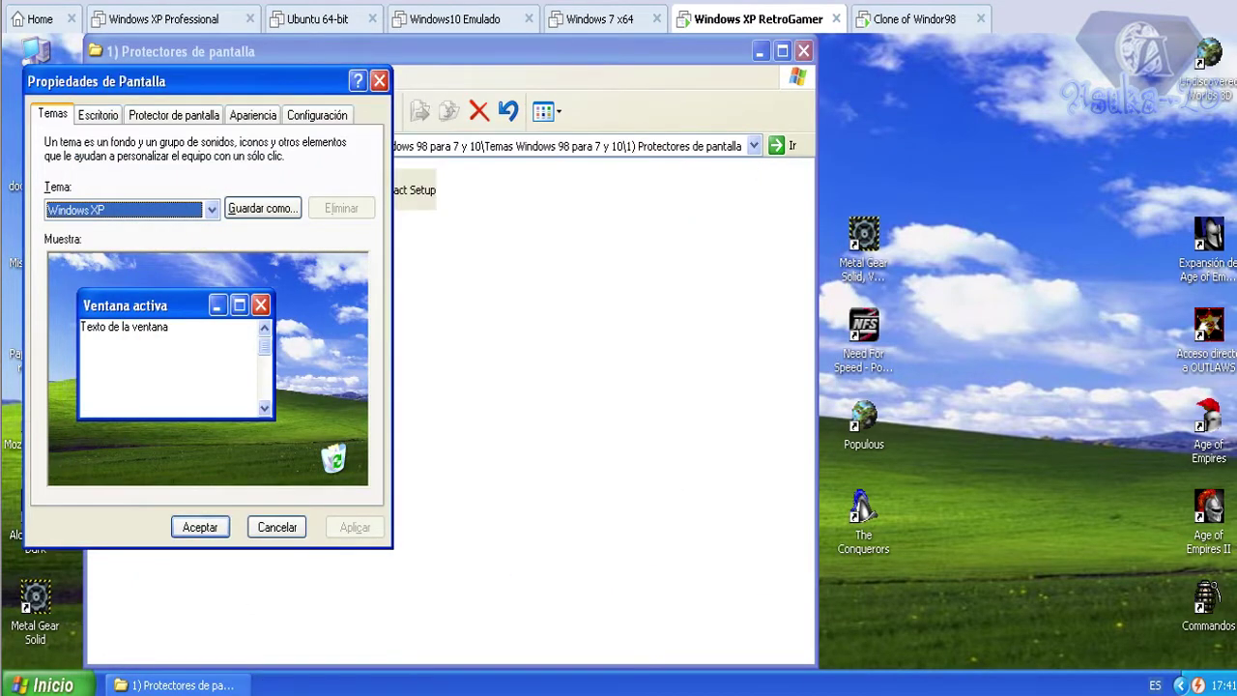
left_click(803, 50)
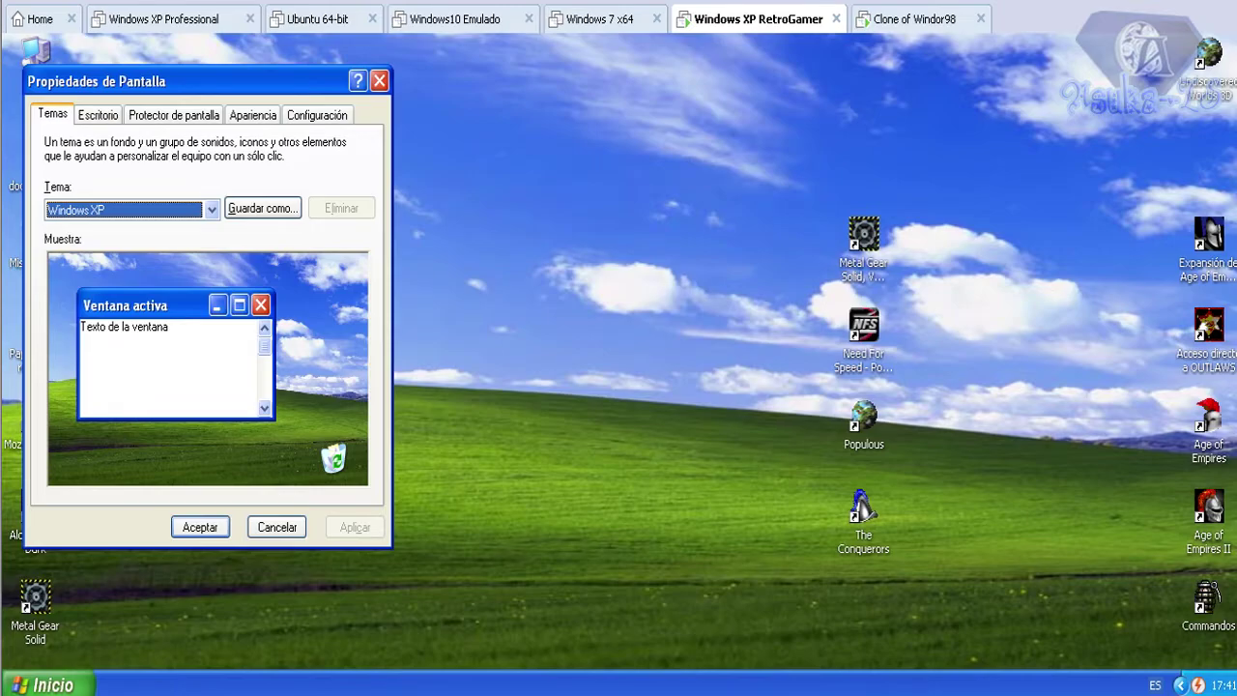
- Check the screen saver and desktop in the Clone of Windor98 virtual machine, and return to Windows XP RetroGamer
left_click(914, 19)
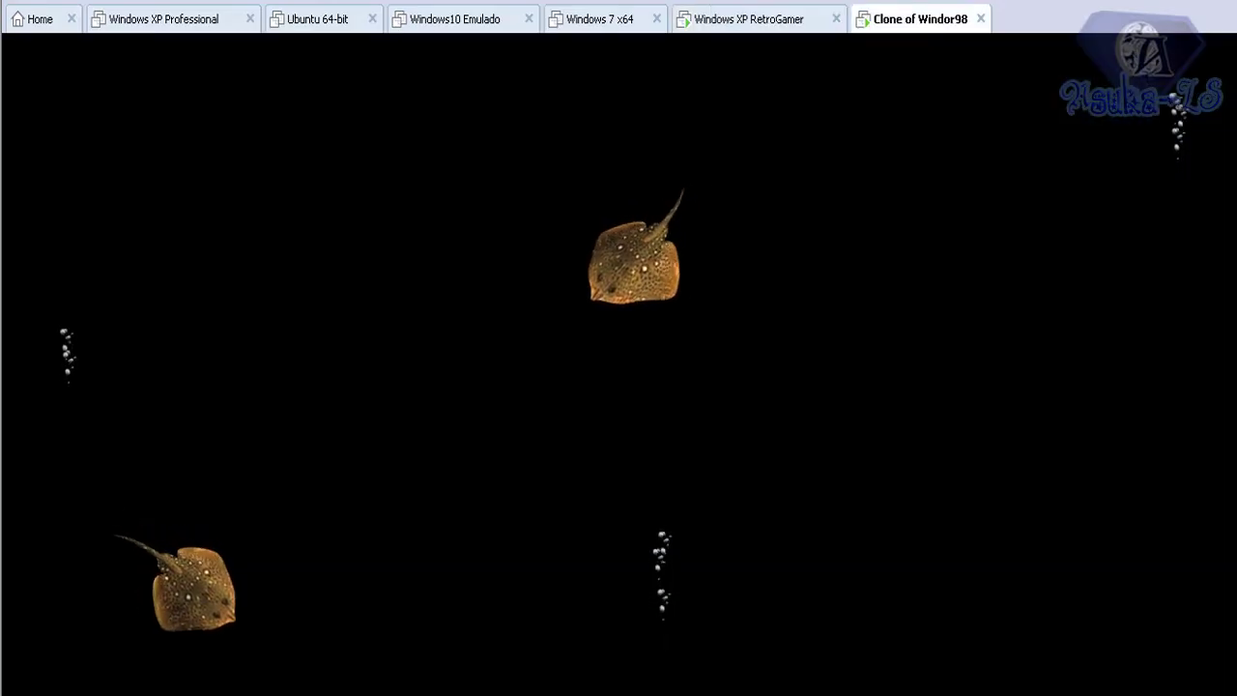
left_click(749, 20)
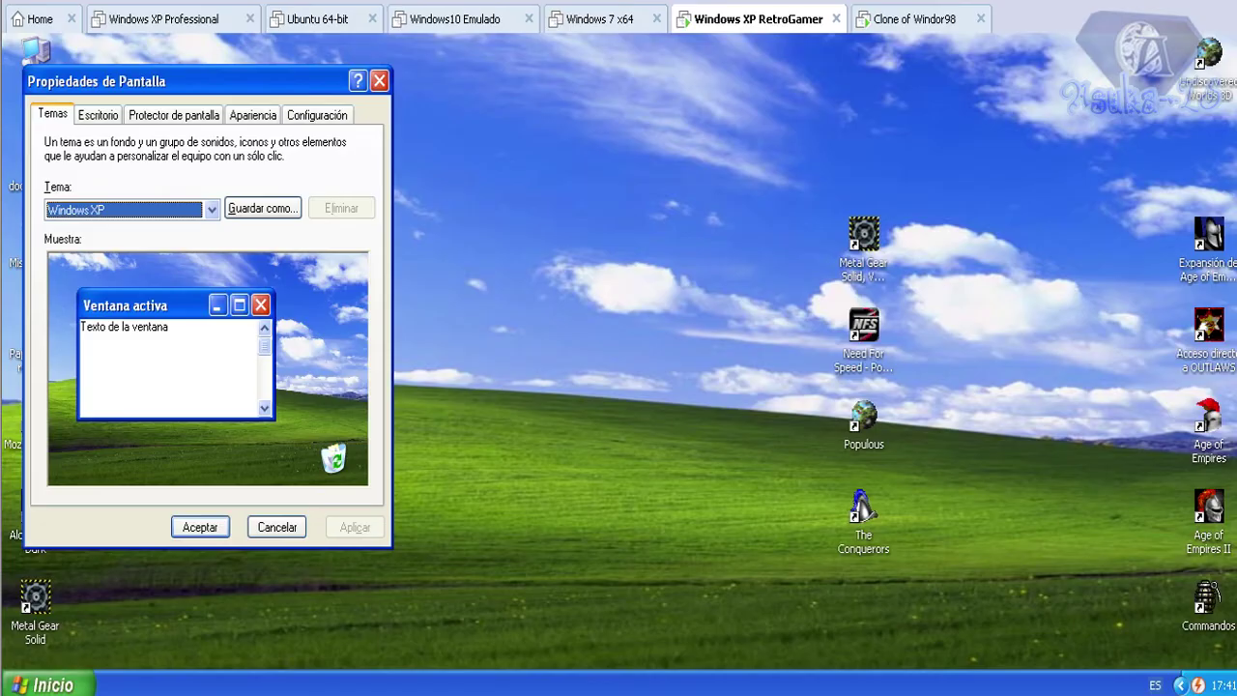
key("ctrl+Tab")
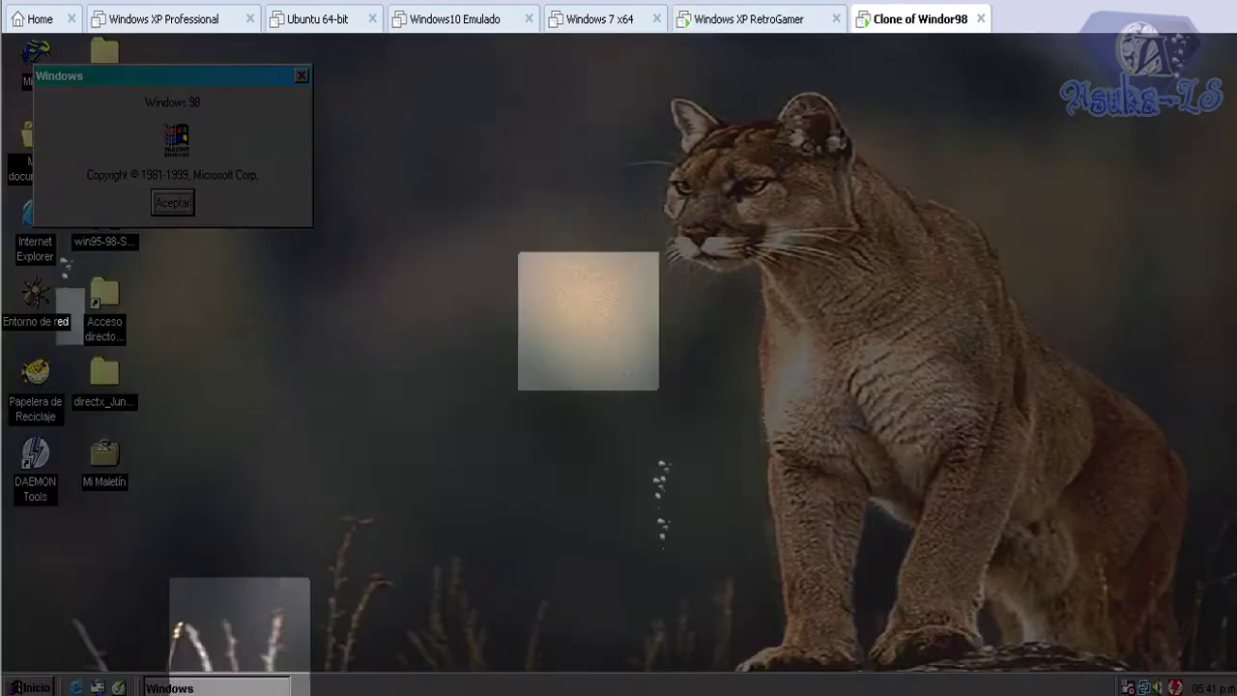
key("ctrl+shift+Tab")
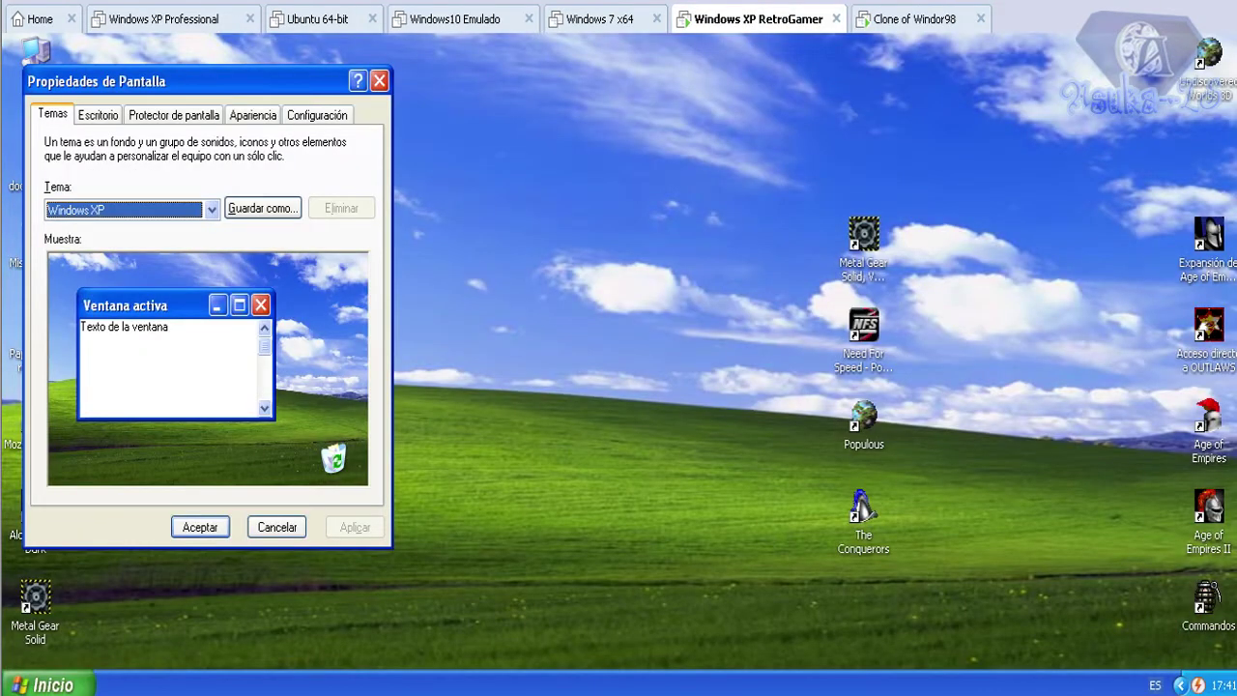
left_click(908, 19)
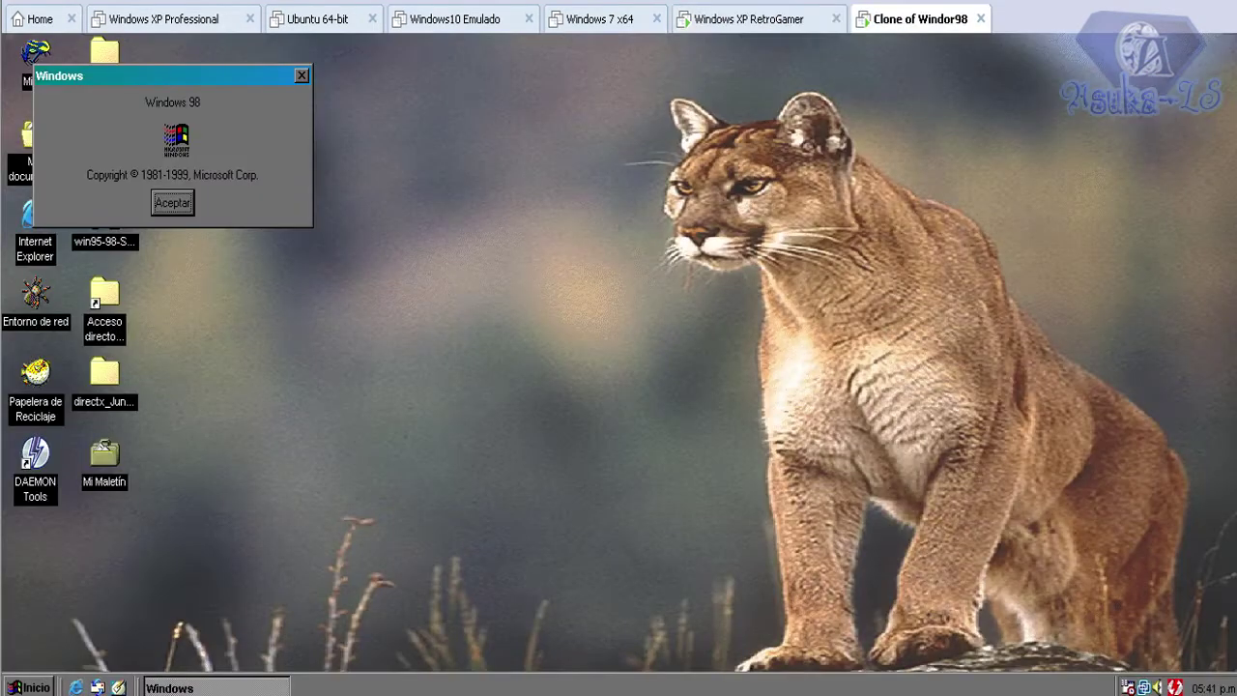
key("ctrl+shift+Tab")
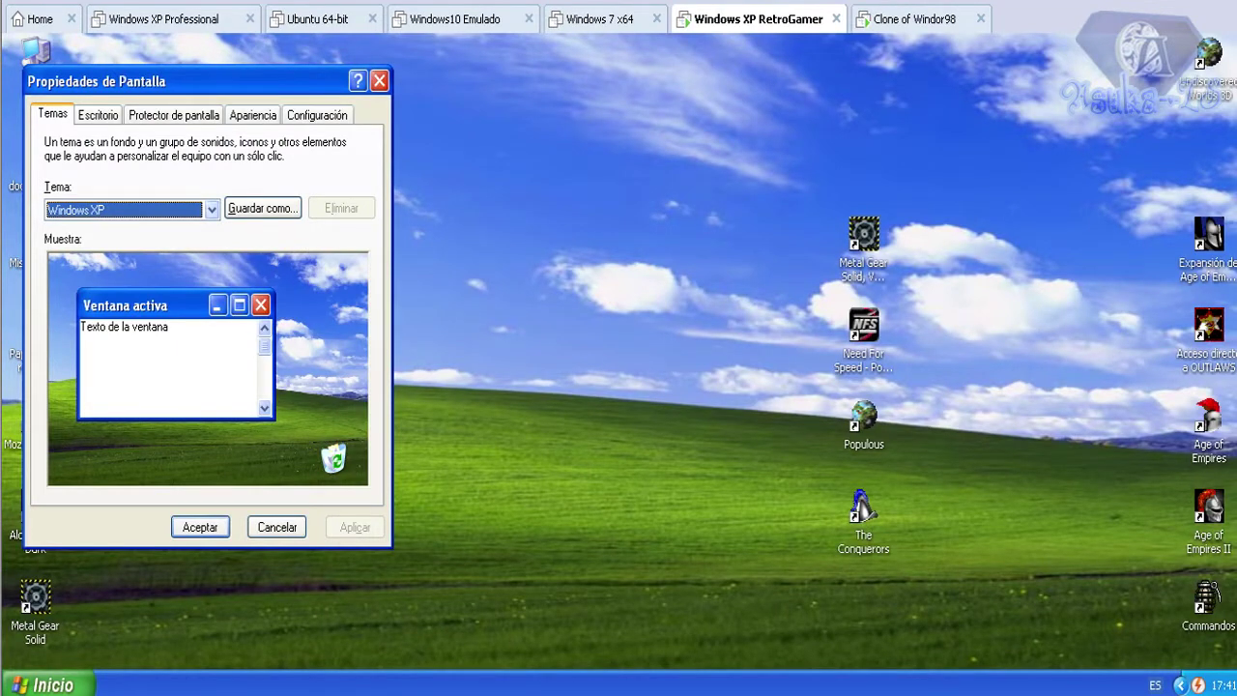
- Apply the Inside your Computer (high color) theme in Windows XP and open the Start menu to view its styling
left_click(212, 209)
key("Up")
key("Up")
key("Up")
key("Up")
key("Up")
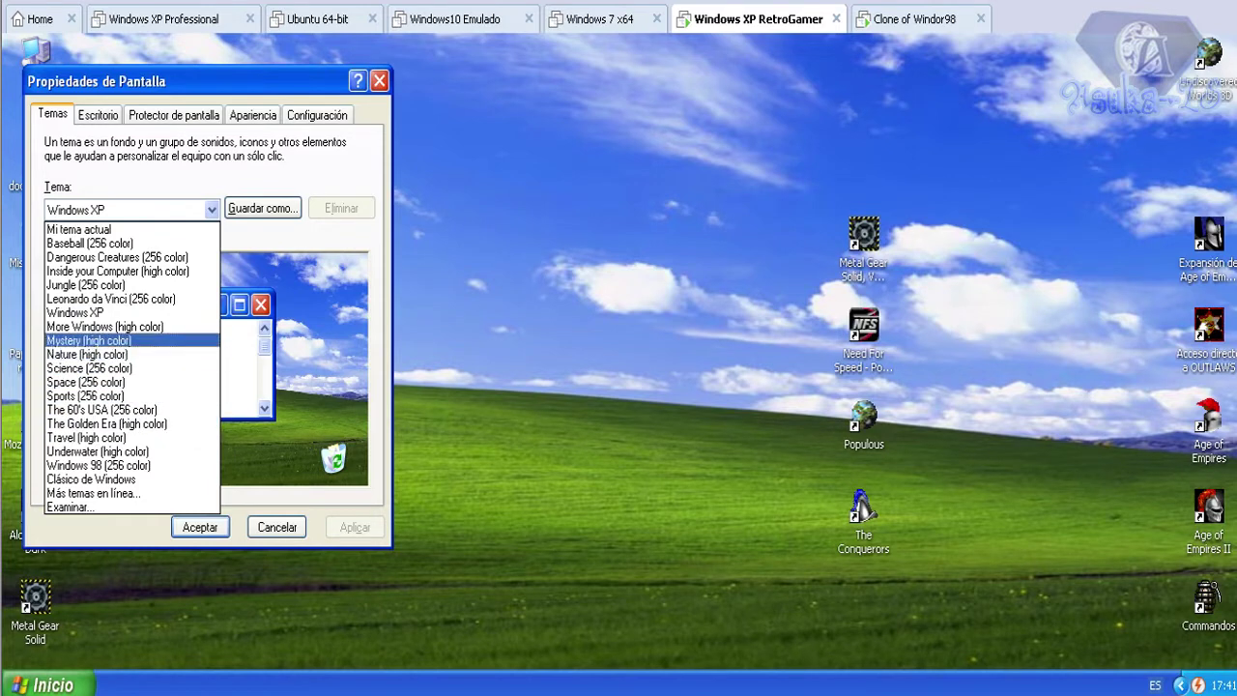
key("Up")
key("Down")
key("Down")
key("Down")
key("Down")
key("Down")
key("Down")
key("Down")
key("Down")
key("Down")
key("Down")
key("Down")
key("Up")
key("Up")
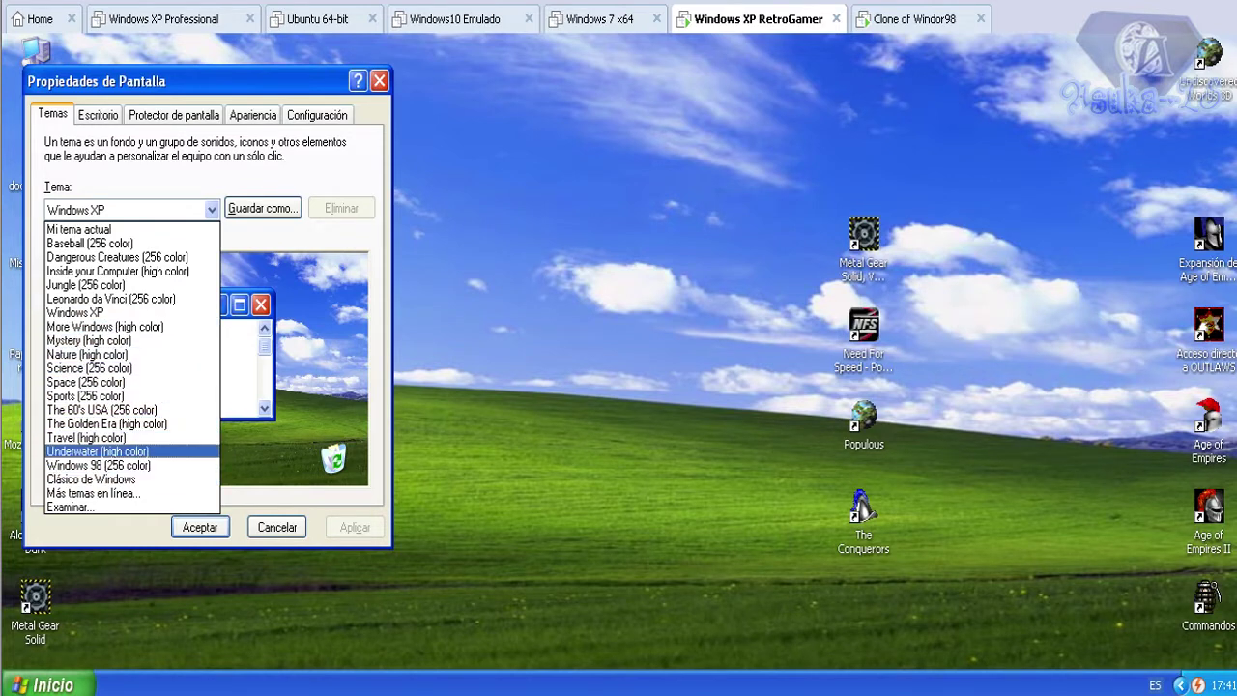
key("Up")
key("Up")
key("Up")
key("Up")
key("Up")
key("Up")
key("Up")
key("Up")
key("Down")
key("Up")
key("Up")
key("Up")
key("Up")
key("Up")
key("Up")
key("Return")
left_click(355, 528)
left_click(201, 526)
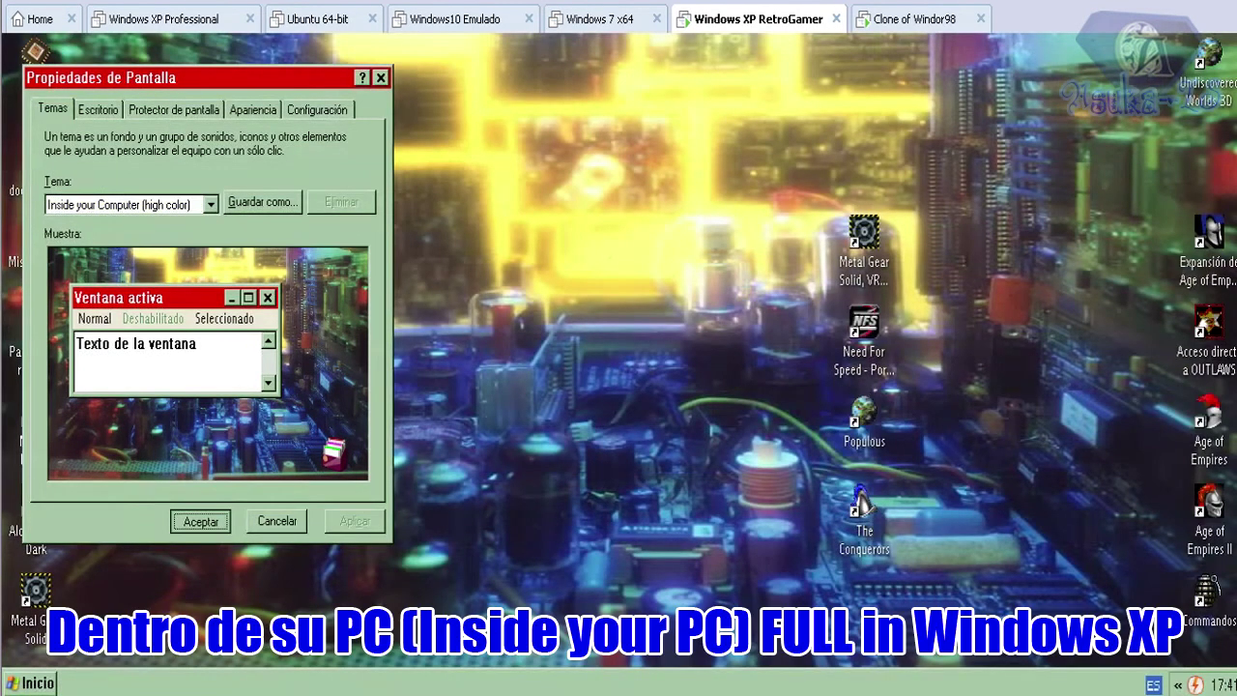
key("Return")
left_click(31, 683)
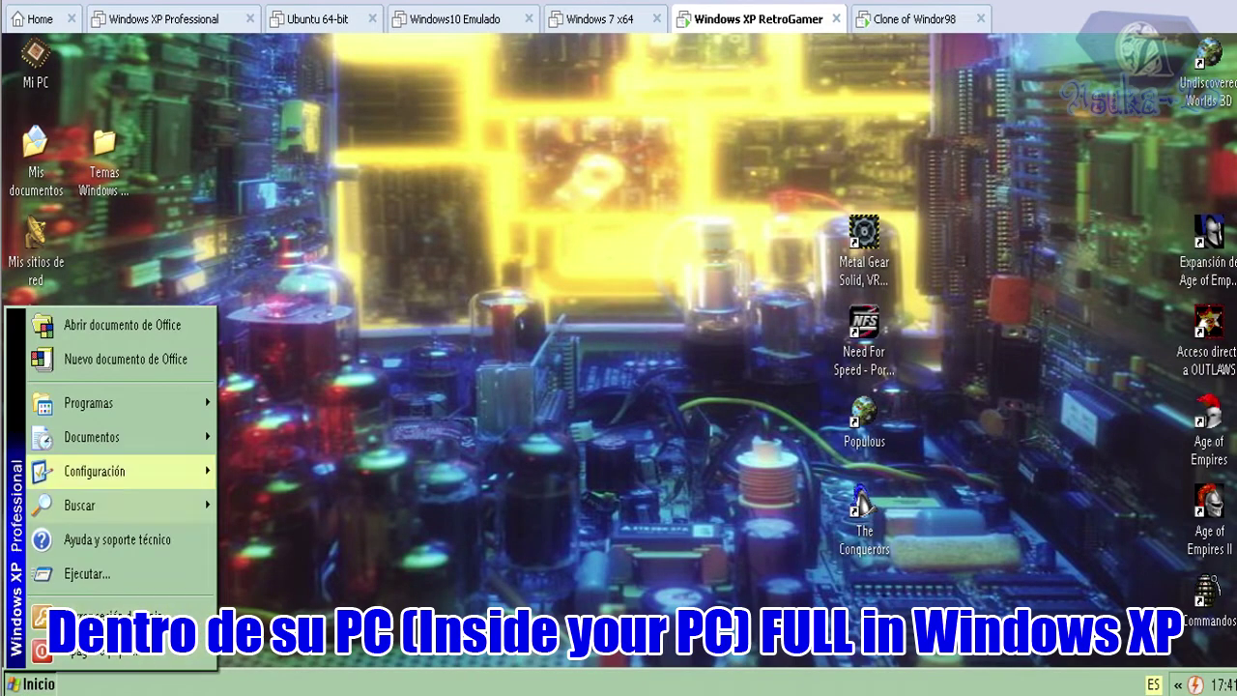
- Expand the complete list of installed programs in Windows XP to inspect its themed styling, and close it again
mouse_move(116, 403)
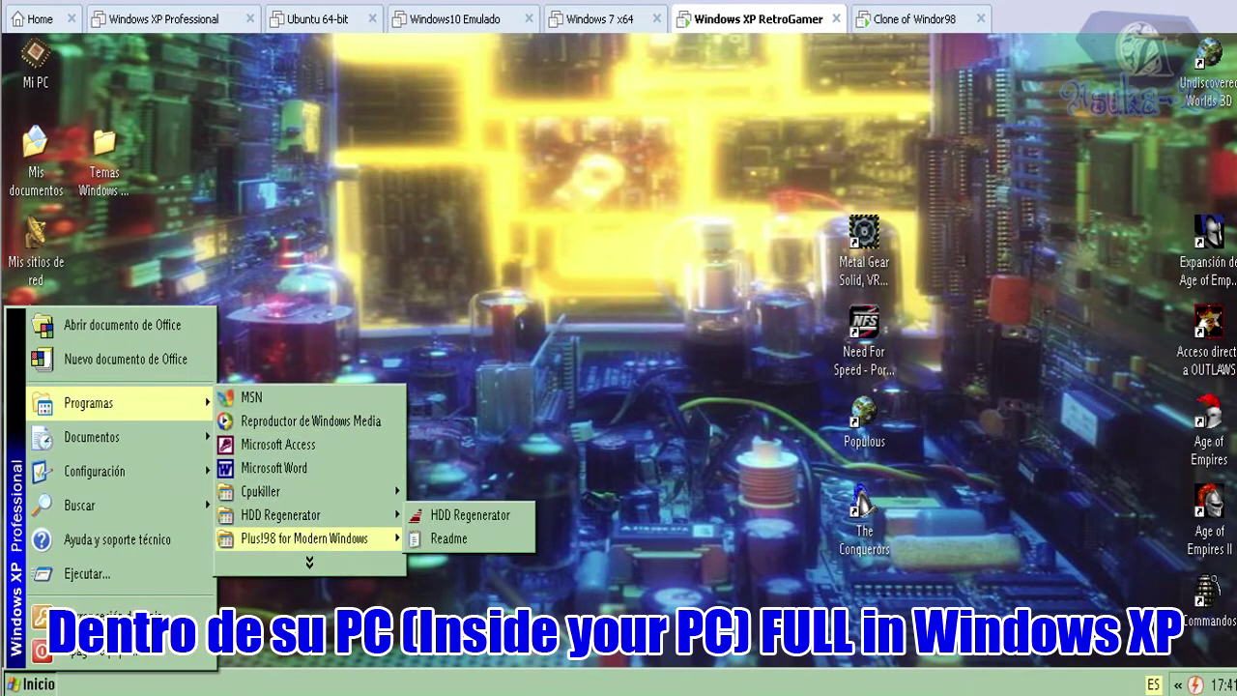
left_click(309, 561)
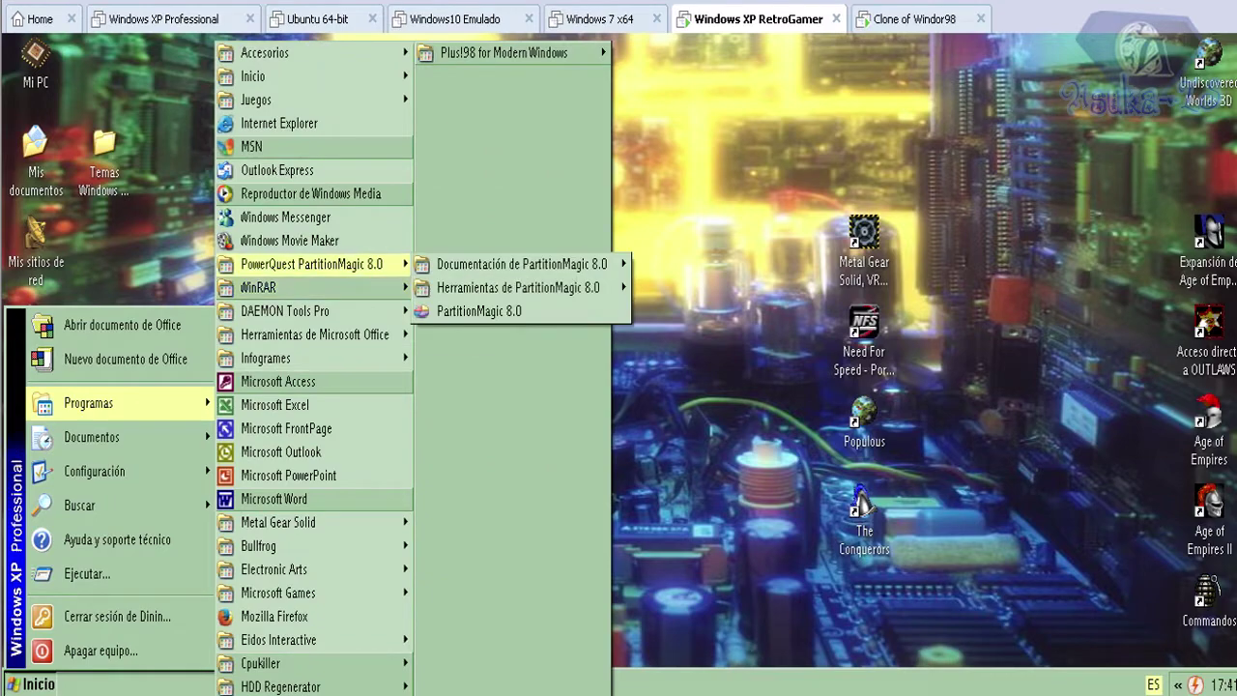
left_click(634, 280)
- Preview the Inside your Computer screen saver at full size from the desktop's display properties, and close the properties
right_click(468, 232)
key("Up")
key("Up")
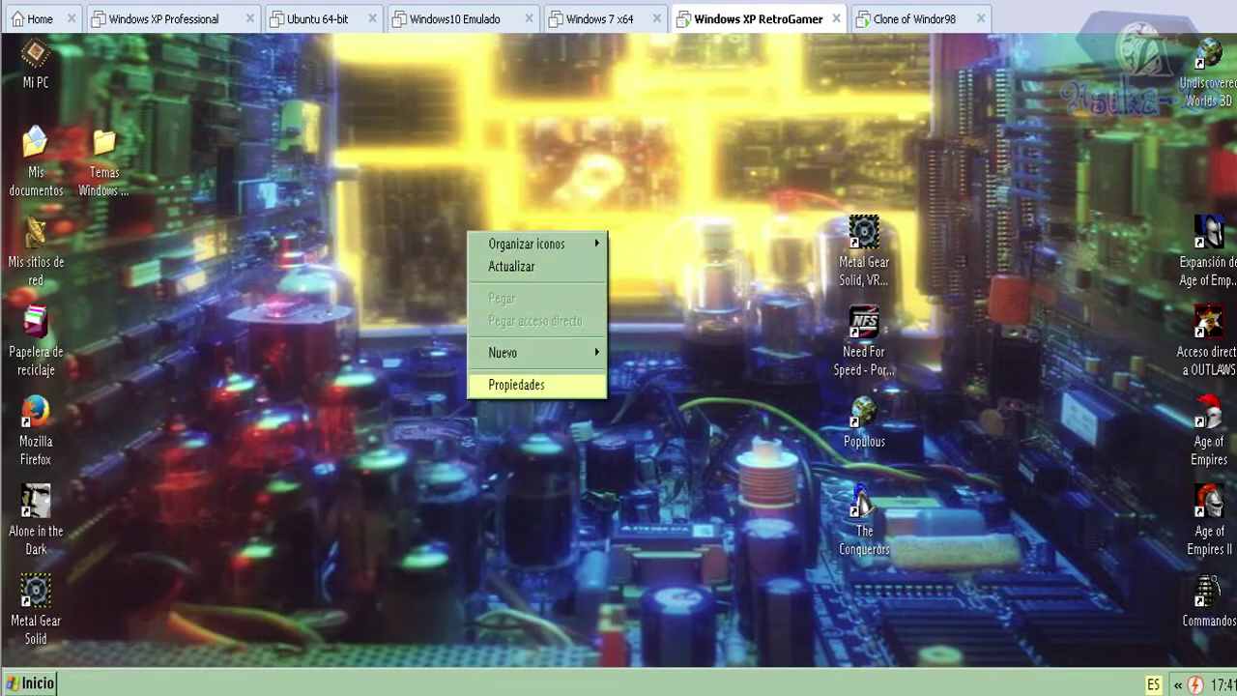
key("Return")
key("ctrl+Tab")
key("ctrl+Tab")
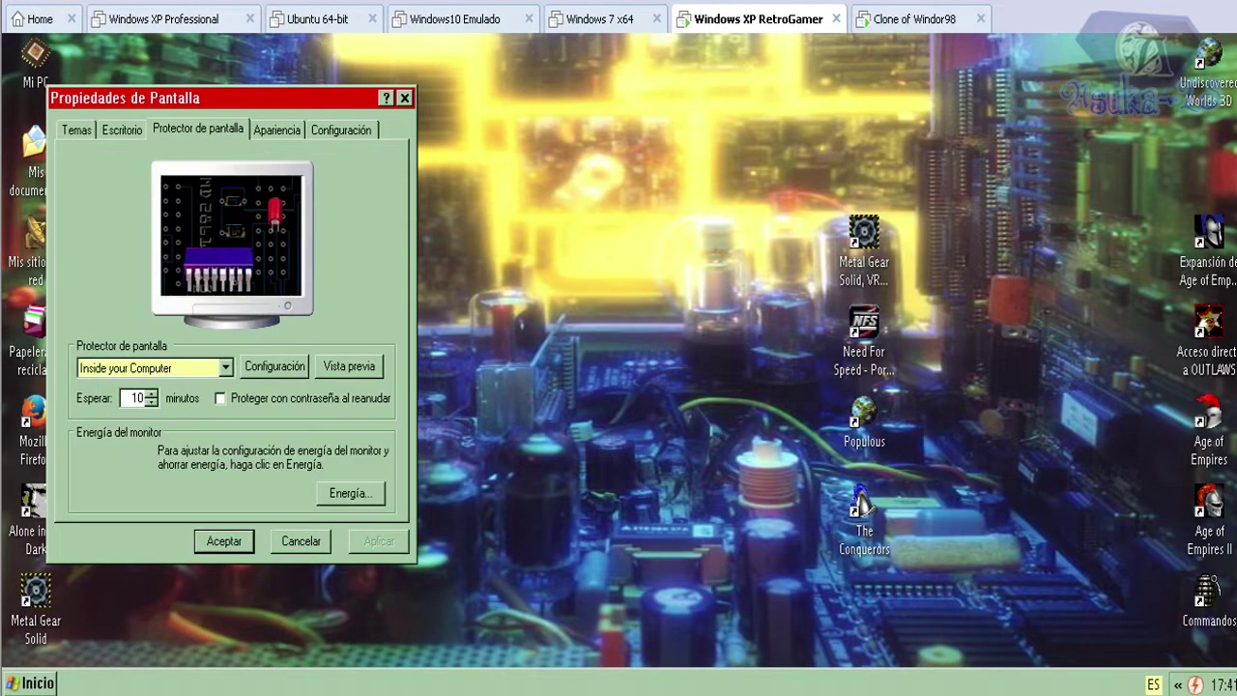
left_click(349, 367)
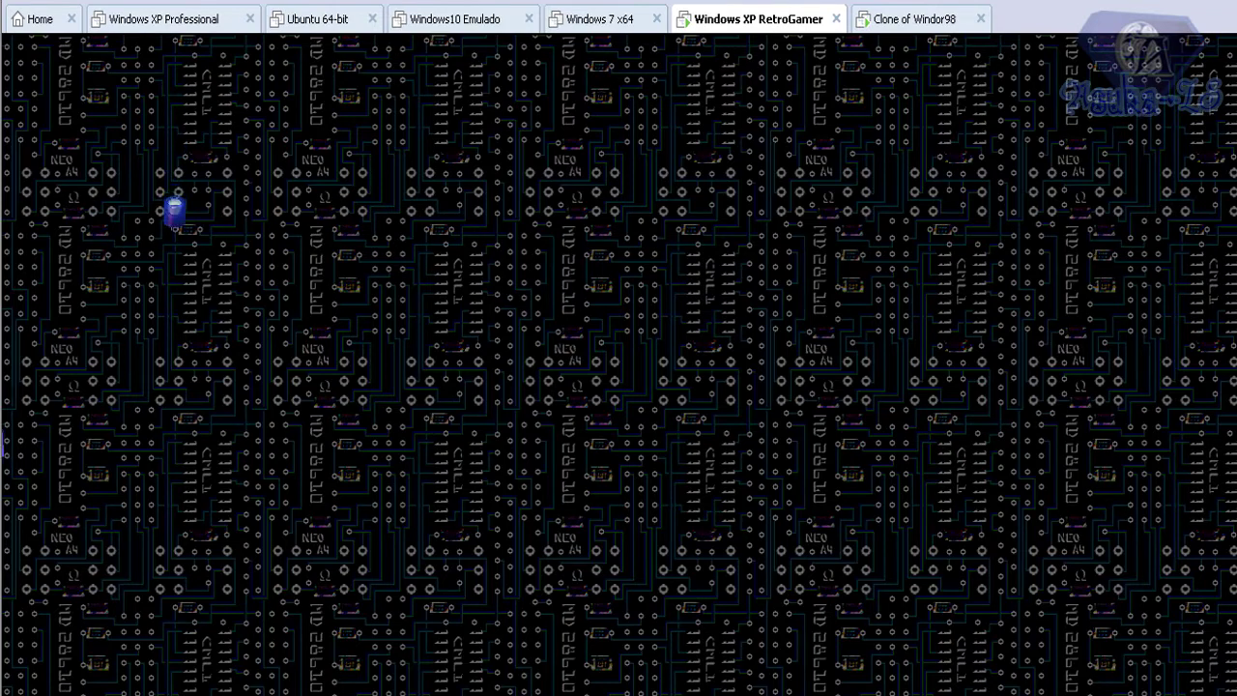
key("Escape")
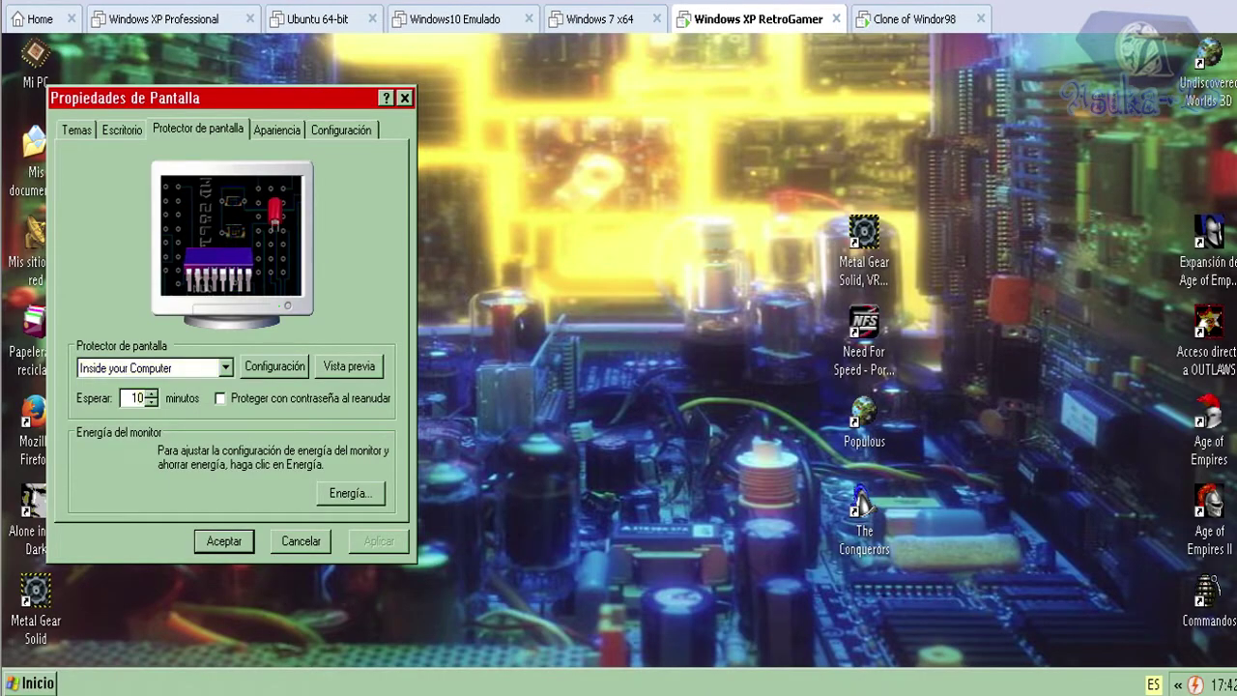
key("BackSpace")
key("alt+a")
key("Return")
- Run winver in Windows XP to check the system version
key("super")
type("ewinver")
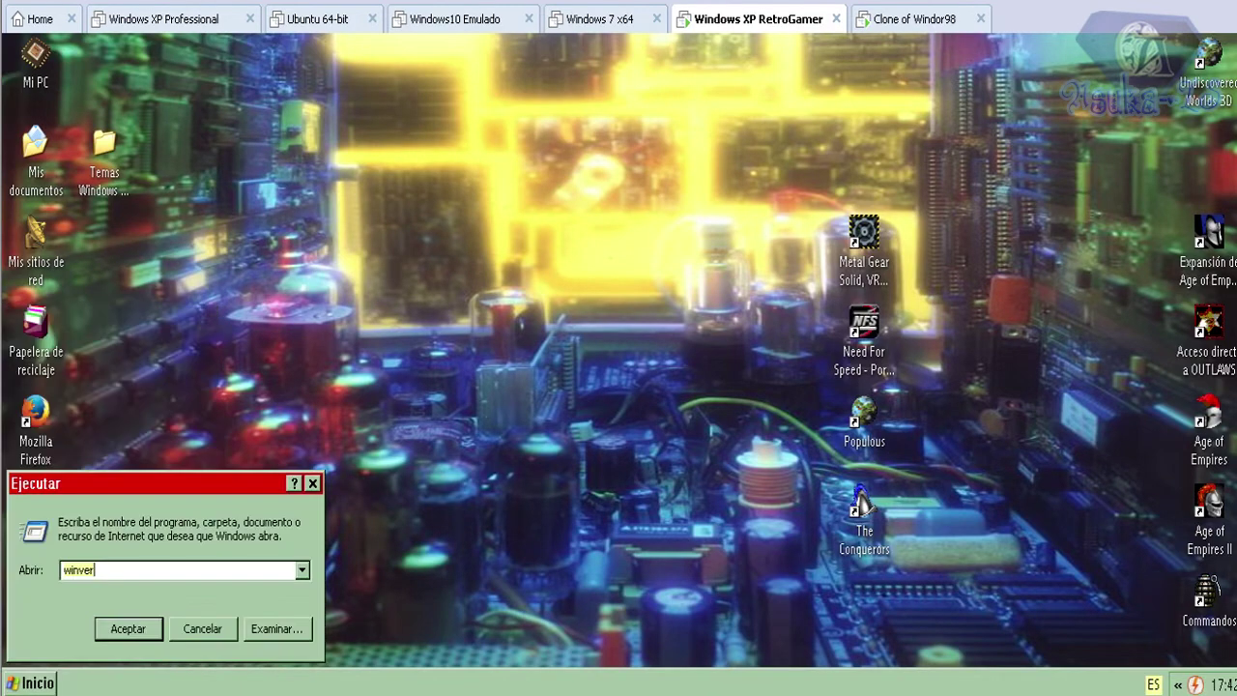
key("Return")
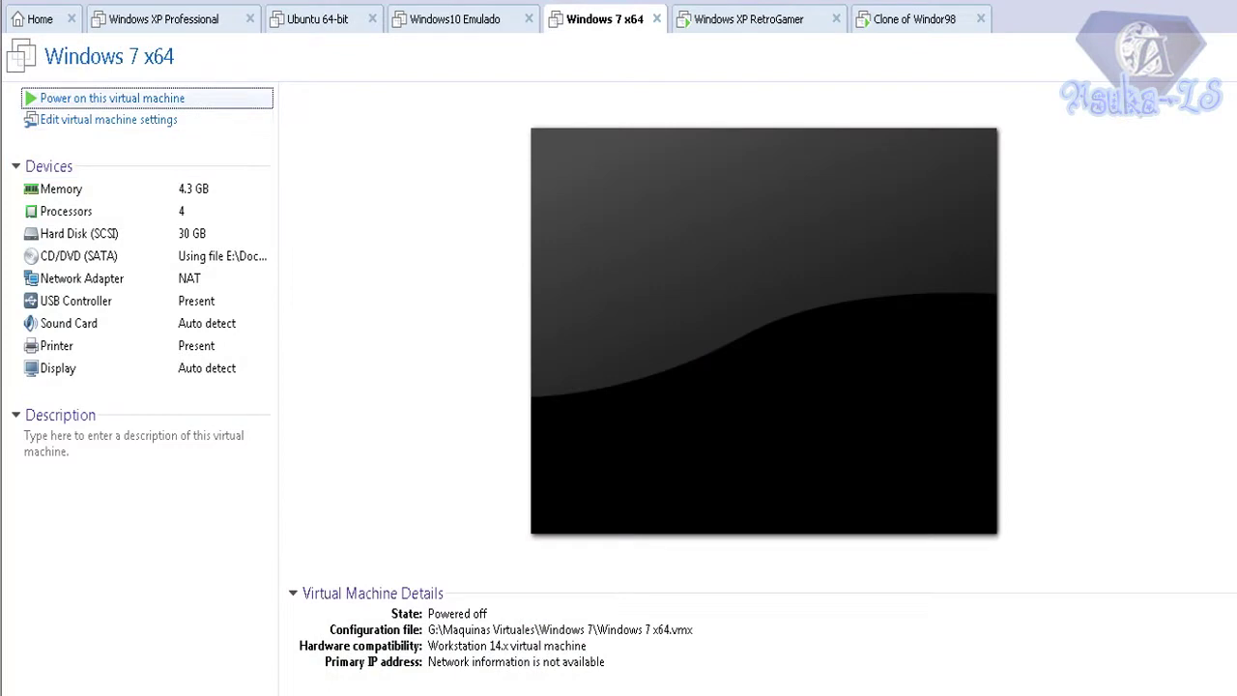
- Power on the Windows 7 x64 virtual machine and check its Windows version with winver
key("Return")
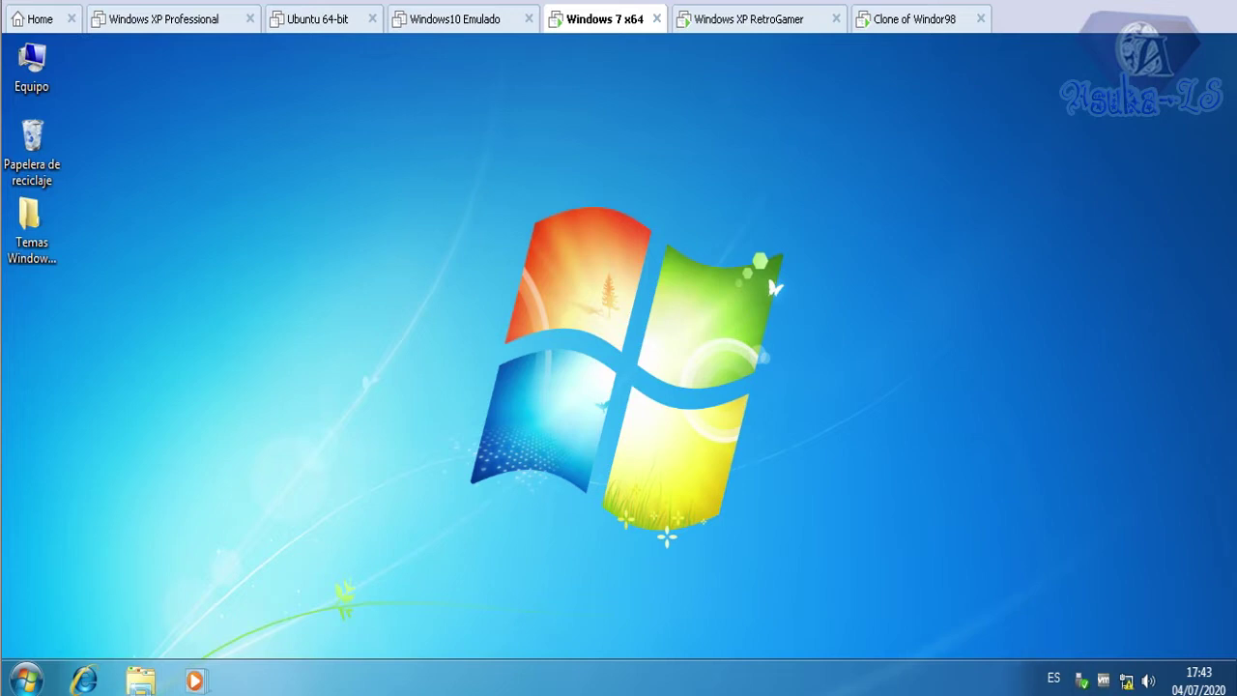
left_click(26, 680)
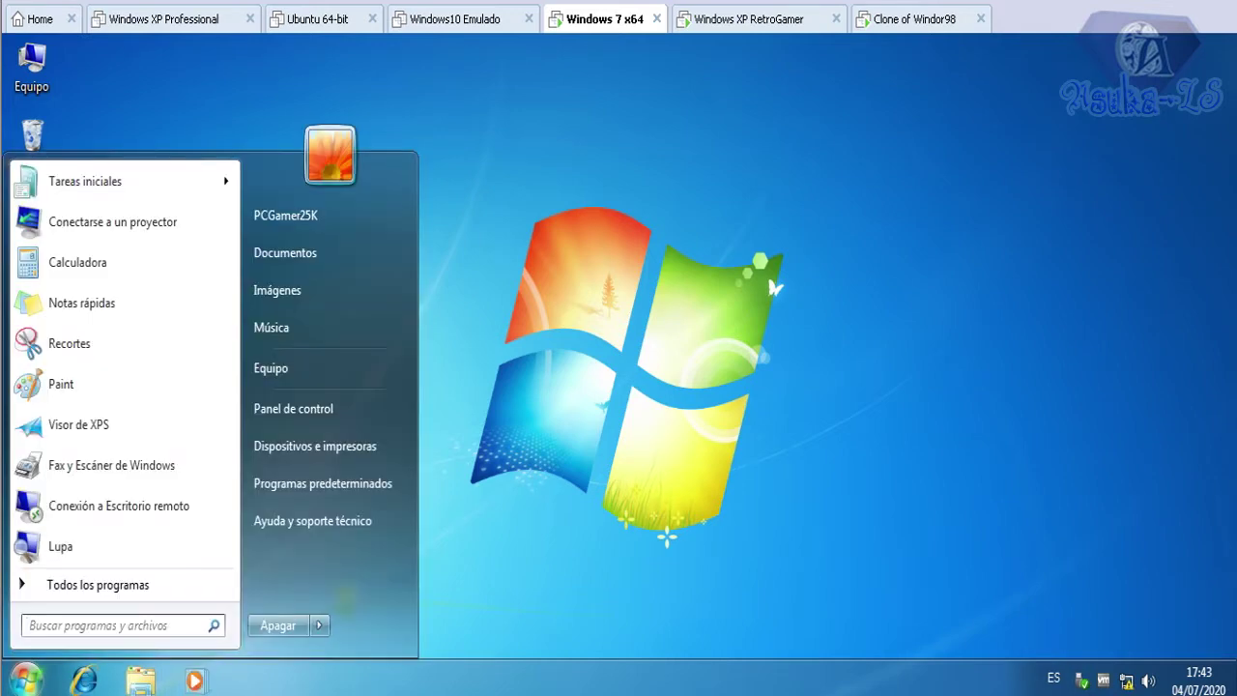
key("super+r")
type("winver")
key("Return")
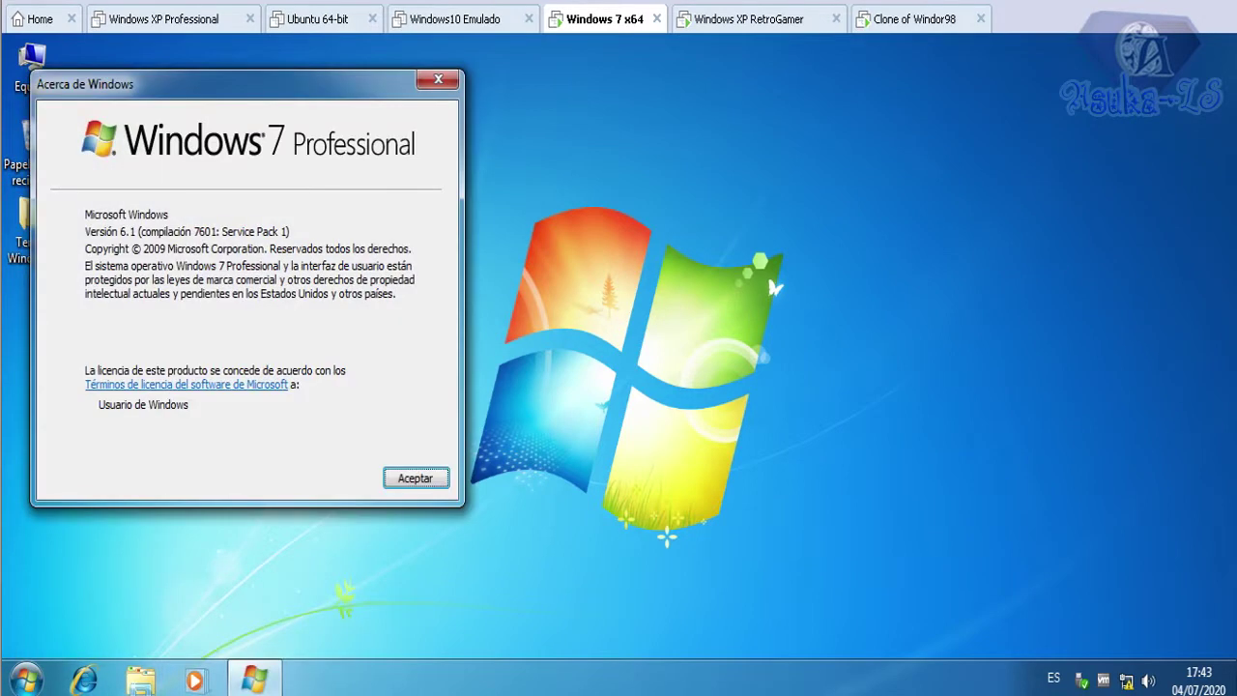
key("Return")
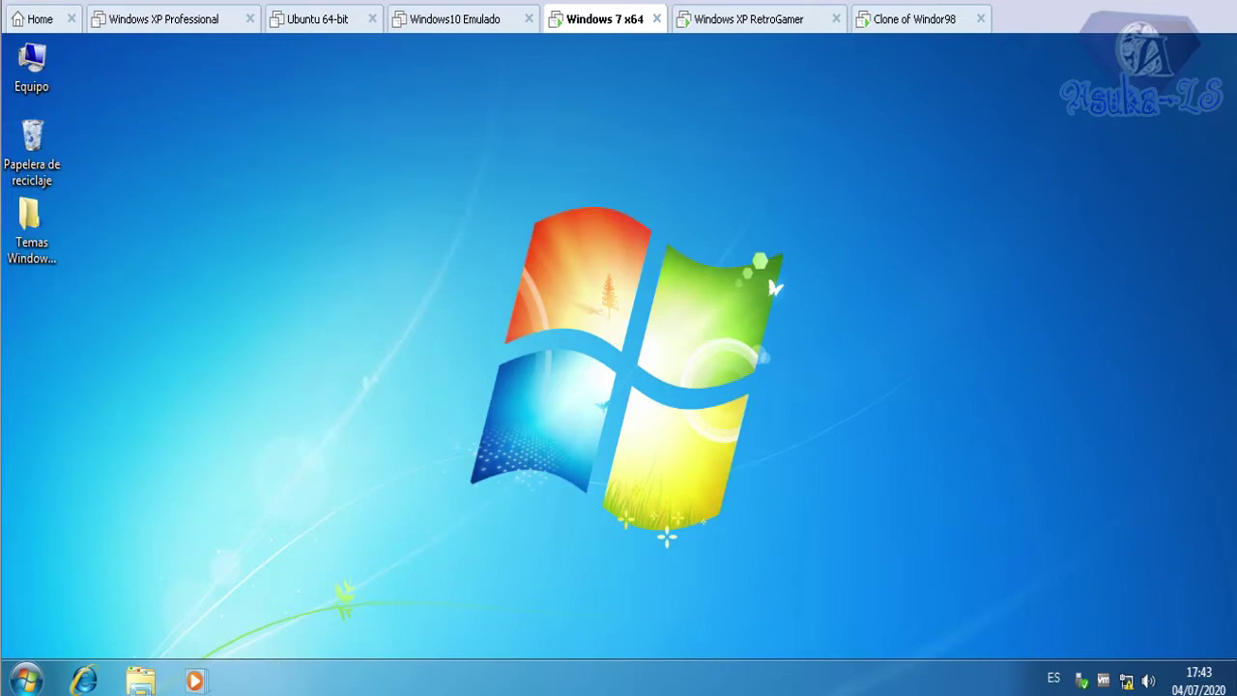
- Set the Windows 7 visual effects to best performance in the advanced system settings, and close the System window
right_click(37, 68)
left_click(98, 273)
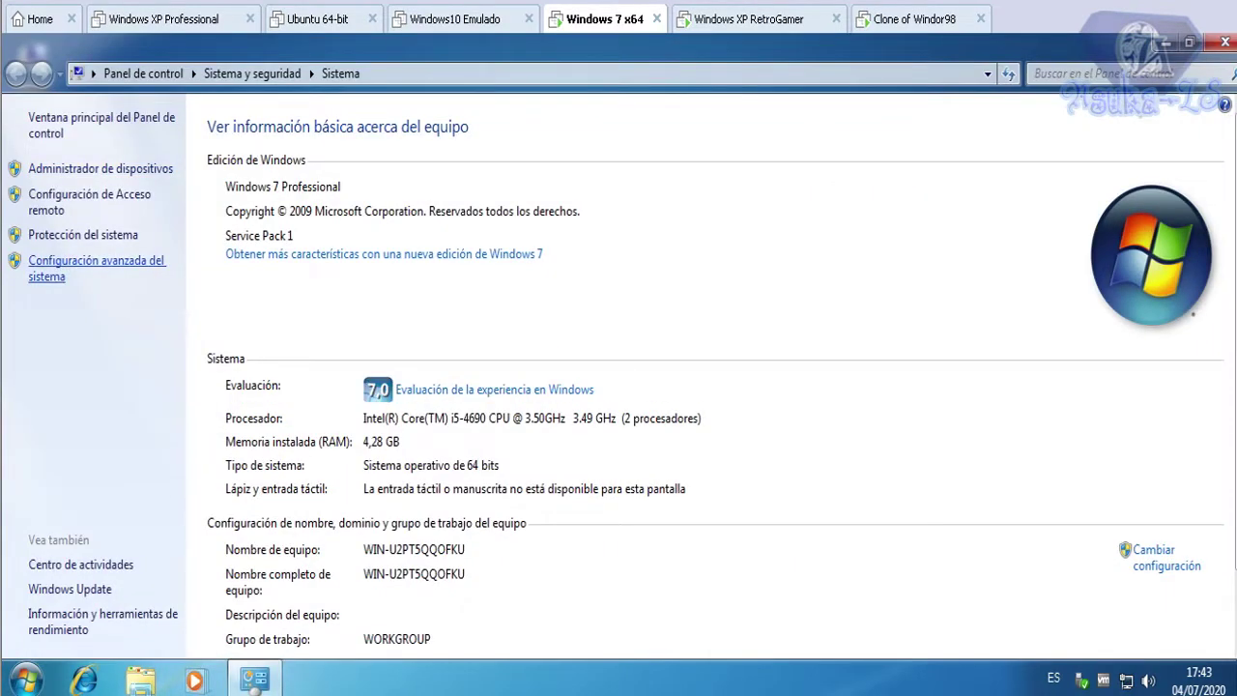
left_click(96, 261)
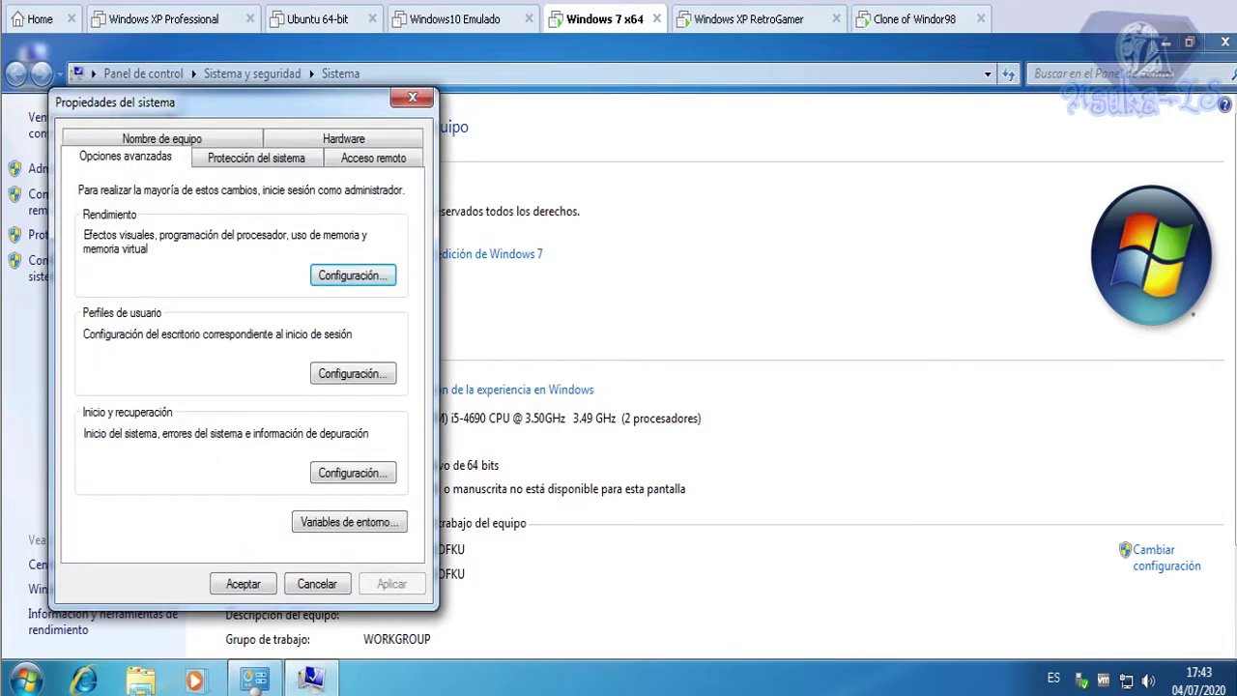
left_click(353, 275)
left_click(112, 245)
key("Return")
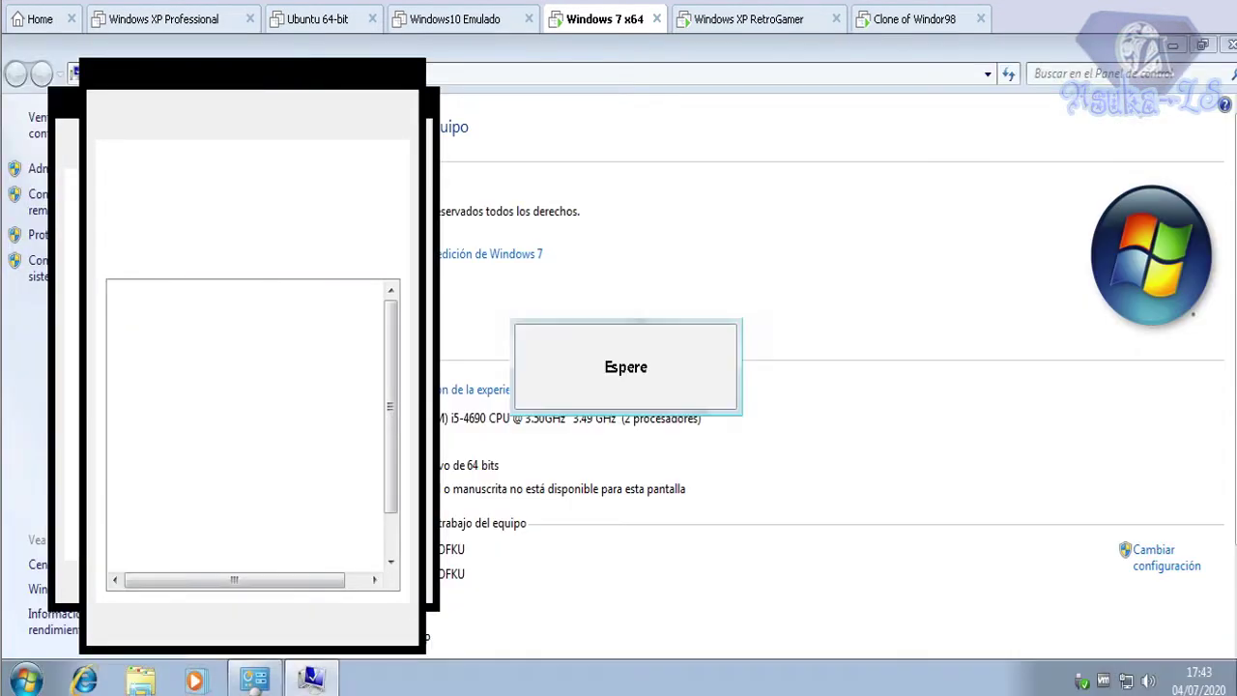
key("Return")
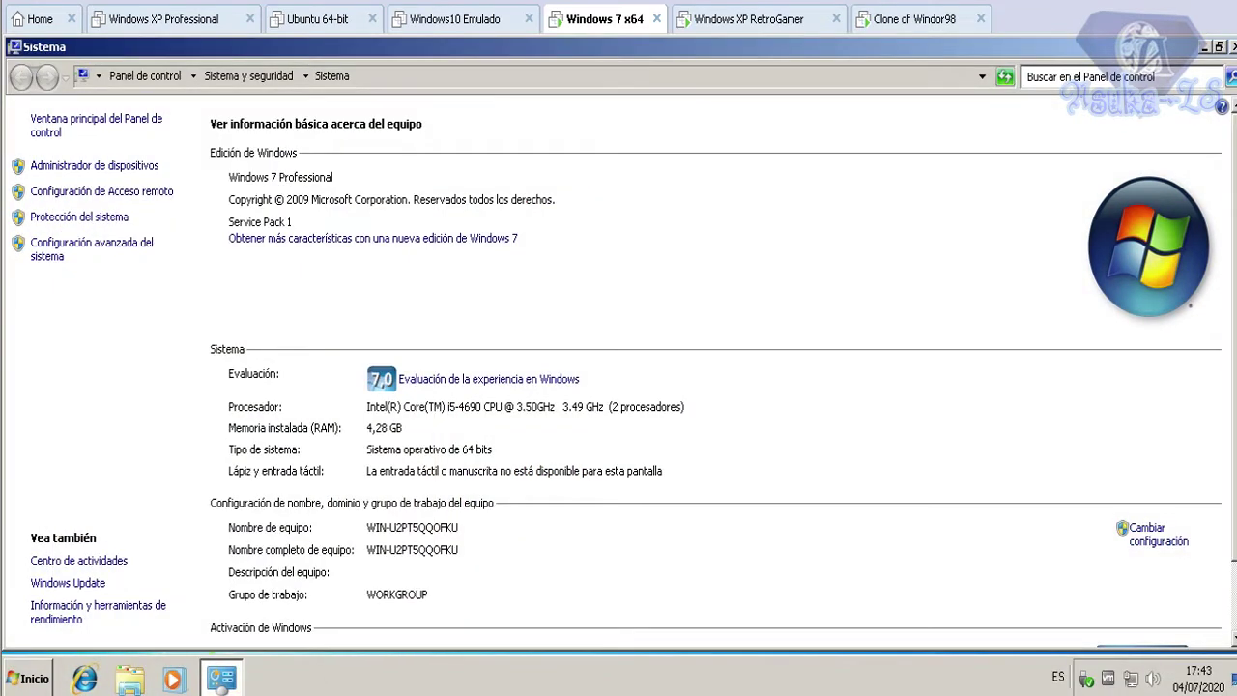
key("alt+F4")
- Open the 1) Protectores de pantalla folder inside Temas Windows 98 para 7 y 10 and launch PLUS!98 Setup
double_click(31, 214)
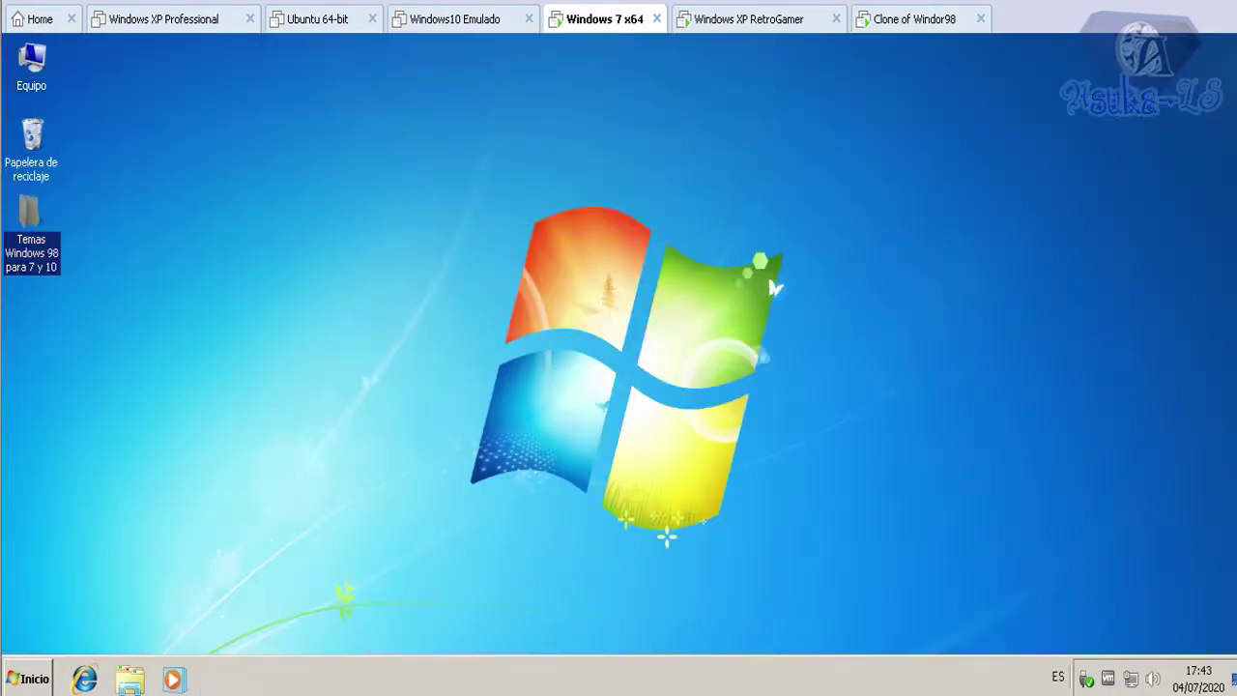
double_click(669, 197)
double_click(665, 197)
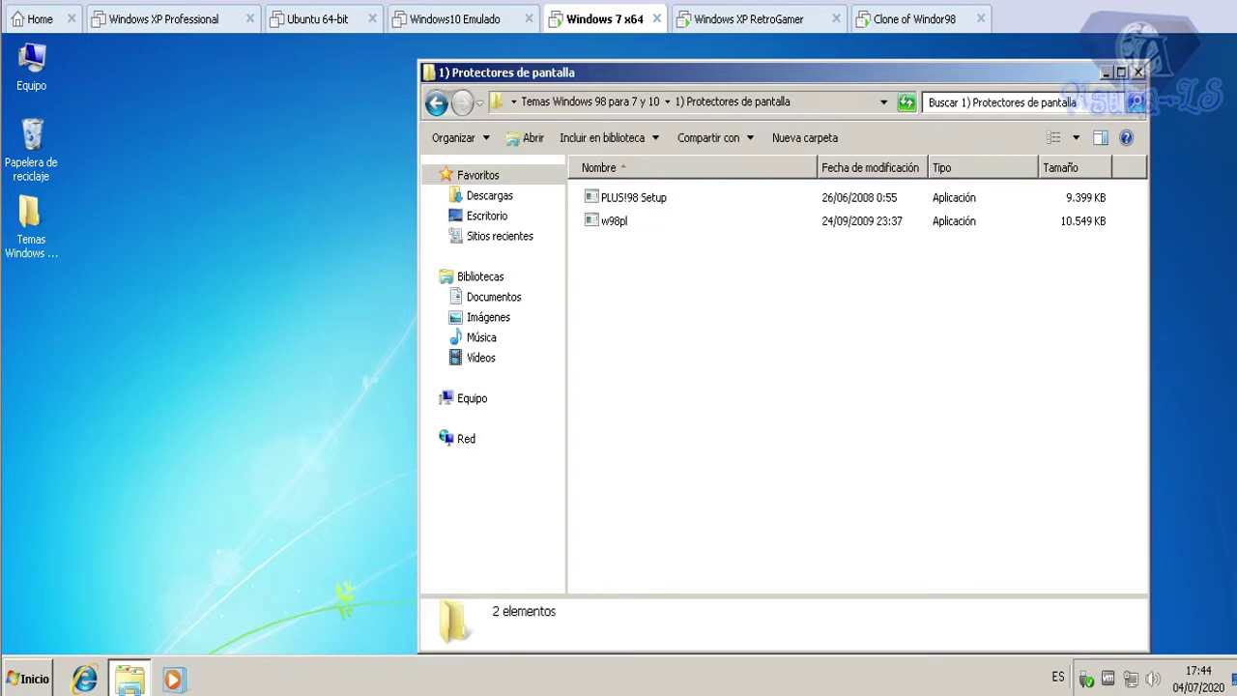
key("Down")
key("Return")
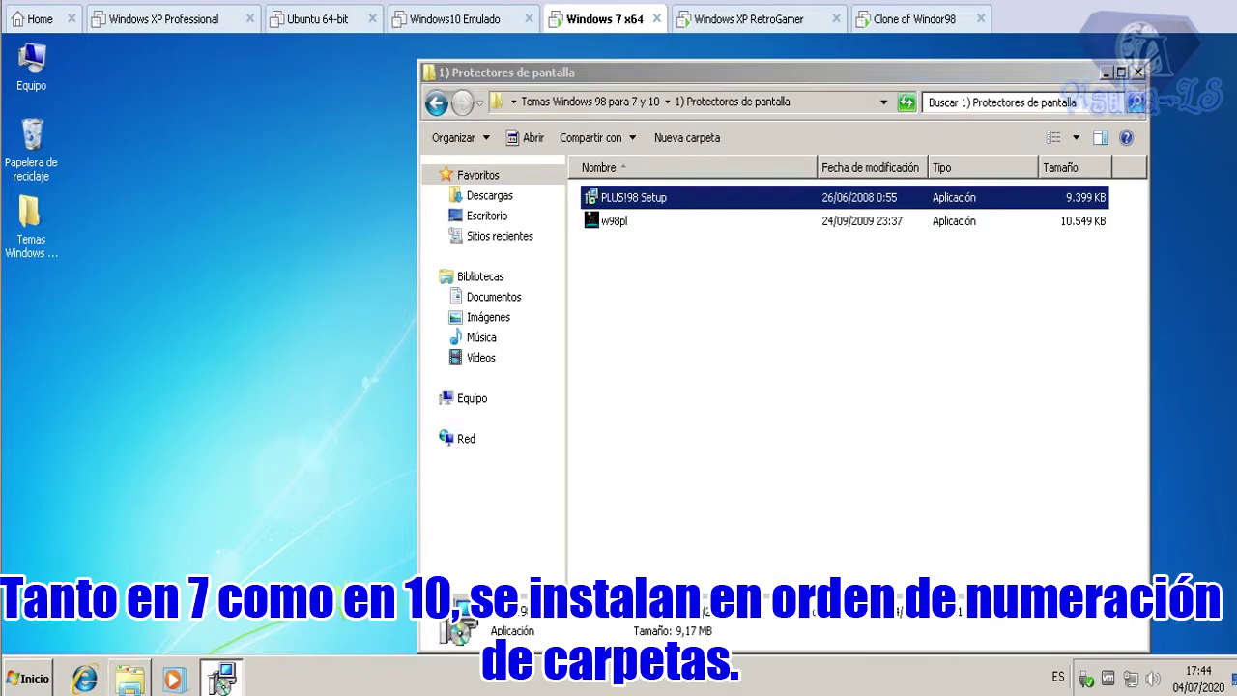
- Change the component choice and complete the Plus!98 for Modern Windows setup with its suggested shortcut folder, without launching Desktop Themes
key("Return")
key("Return")
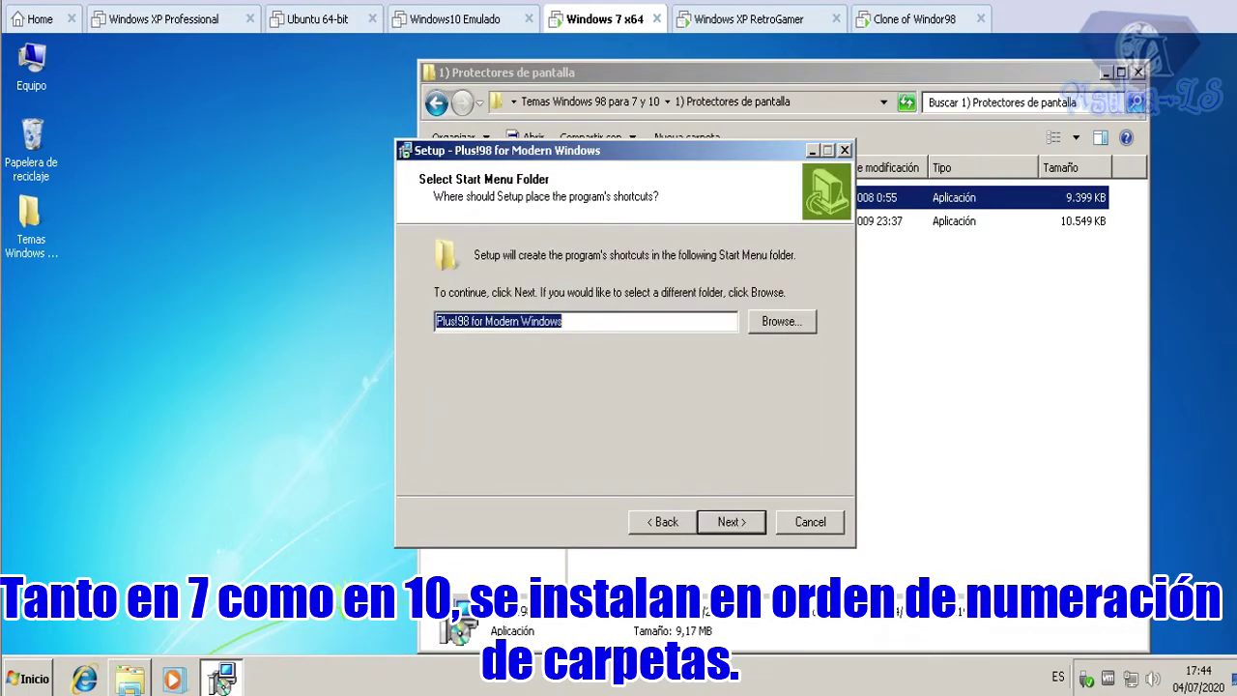
key("alt+b")
key("Tab")
key("Down")
key("Down")
key("Return")
key("Return")
key("Return")
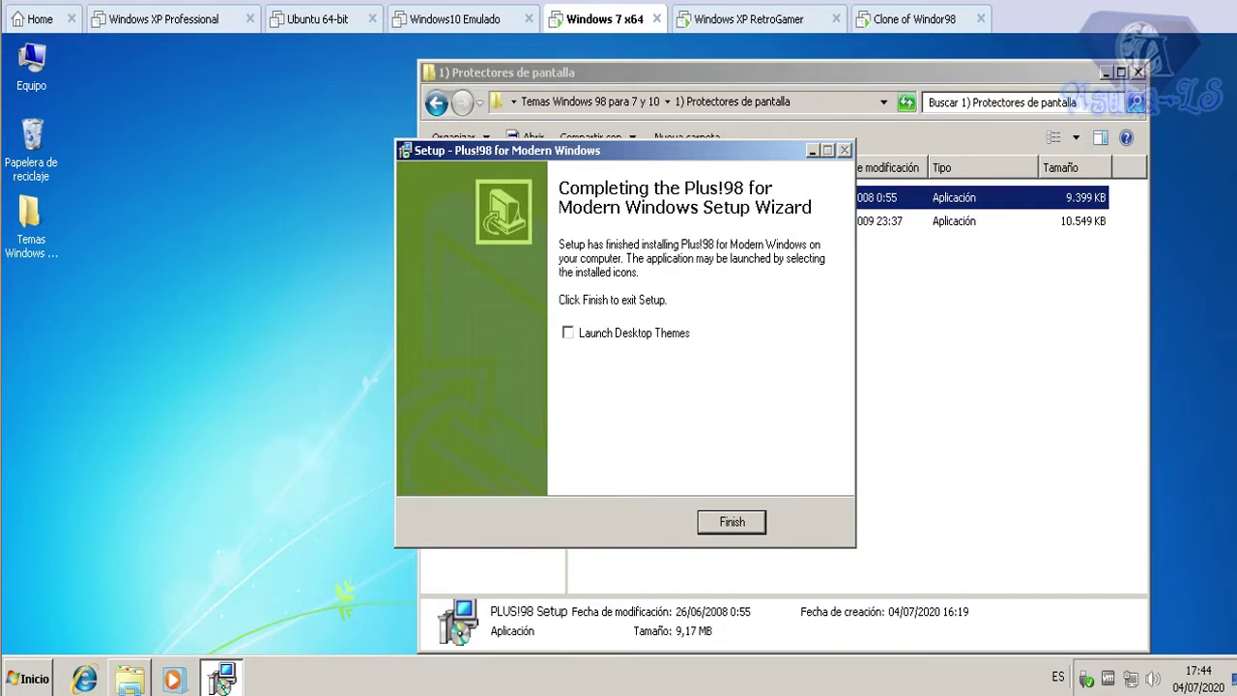
left_click(731, 521)
left_click(732, 522)
- Run the w98pl installer to completion, dismissing the compatibility assistant and closing the screen resolution window
double_click(614, 221)
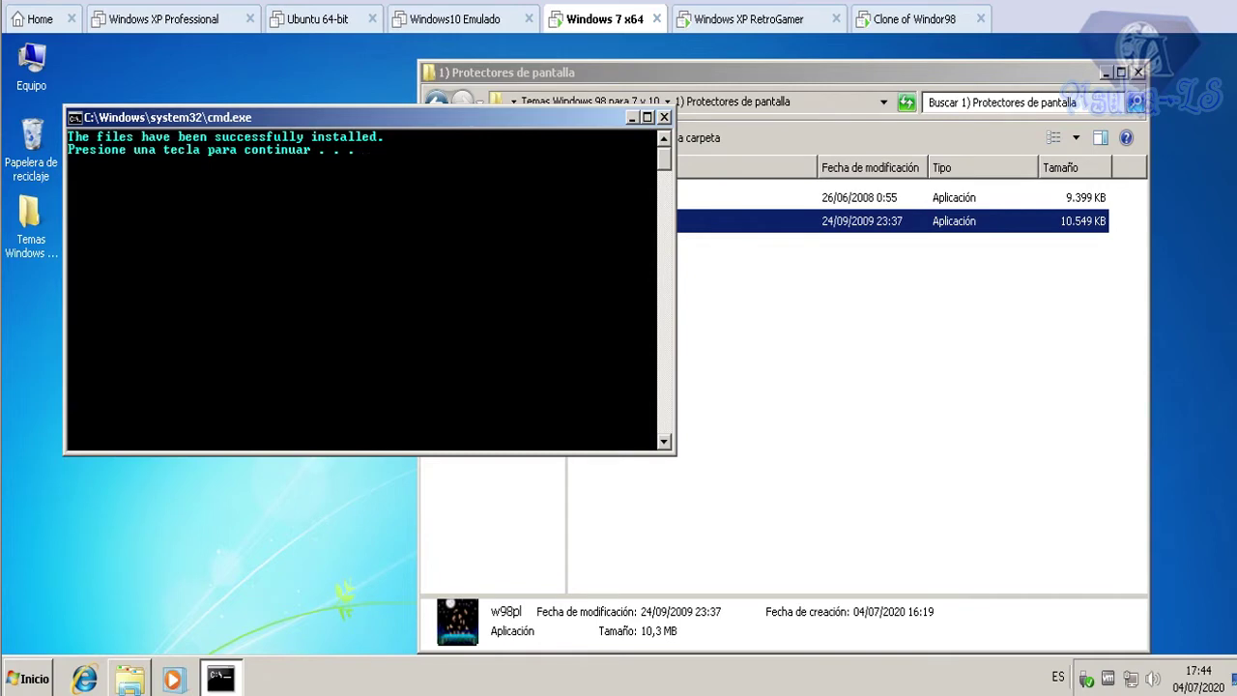
key("Return")
key("Return")
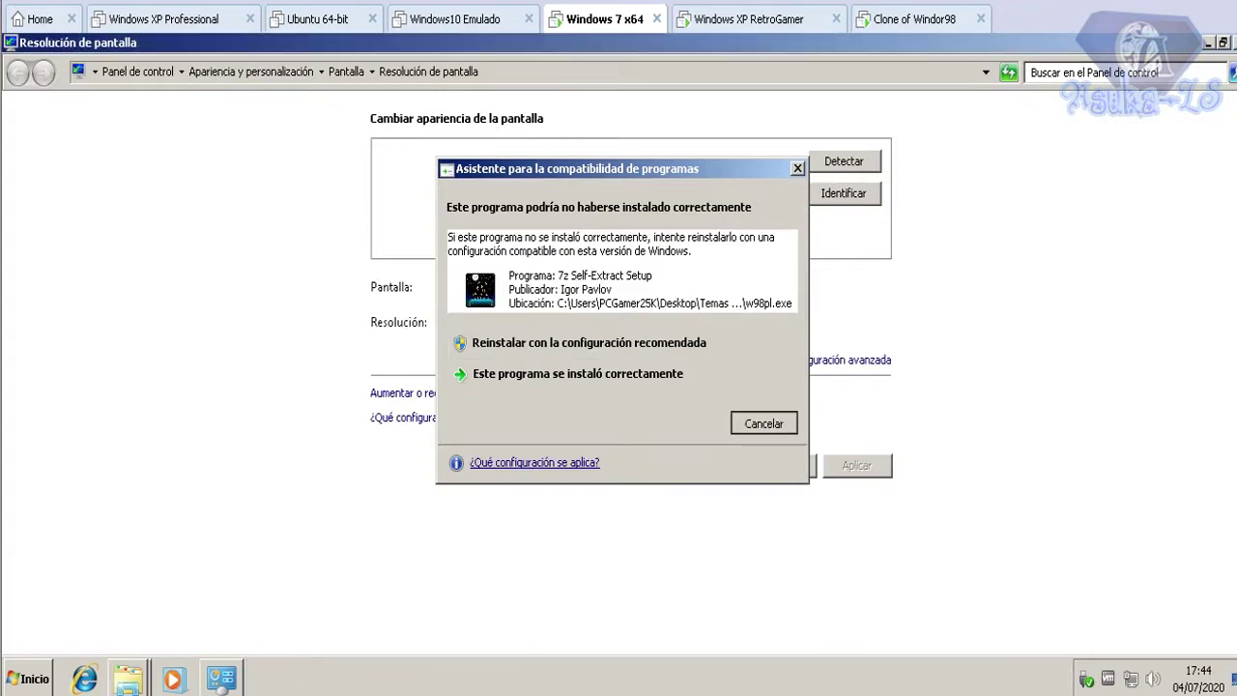
left_click(764, 423)
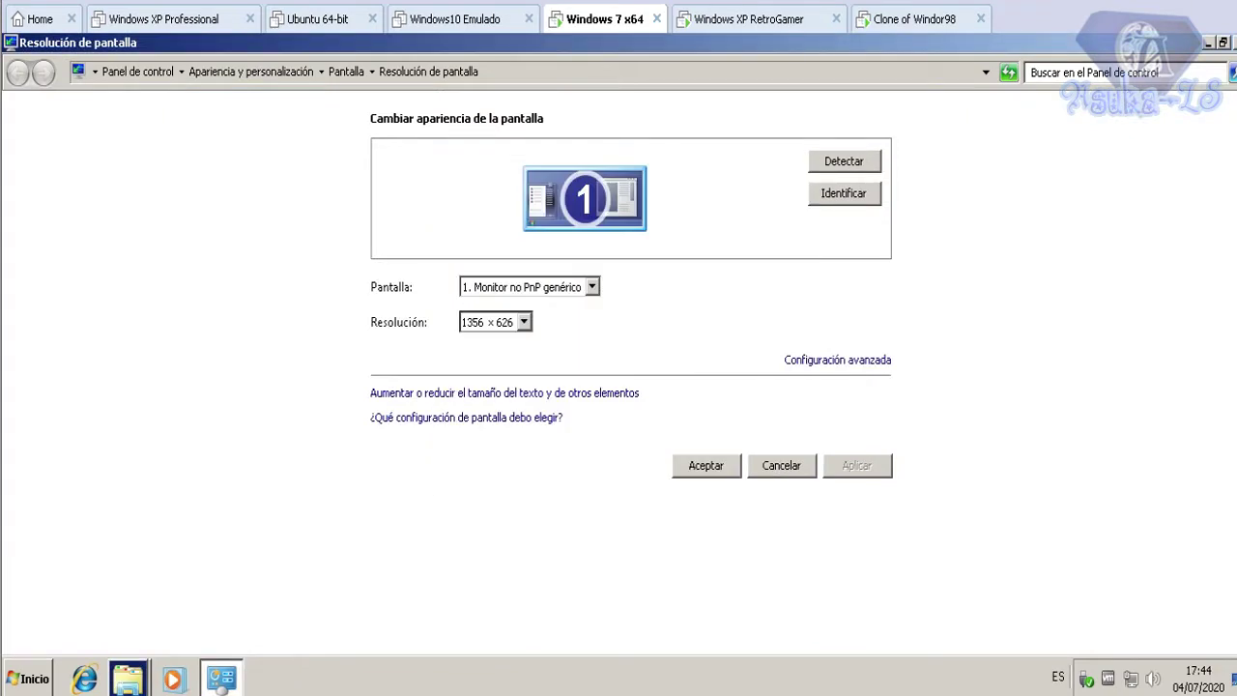
left_click(1235, 43)
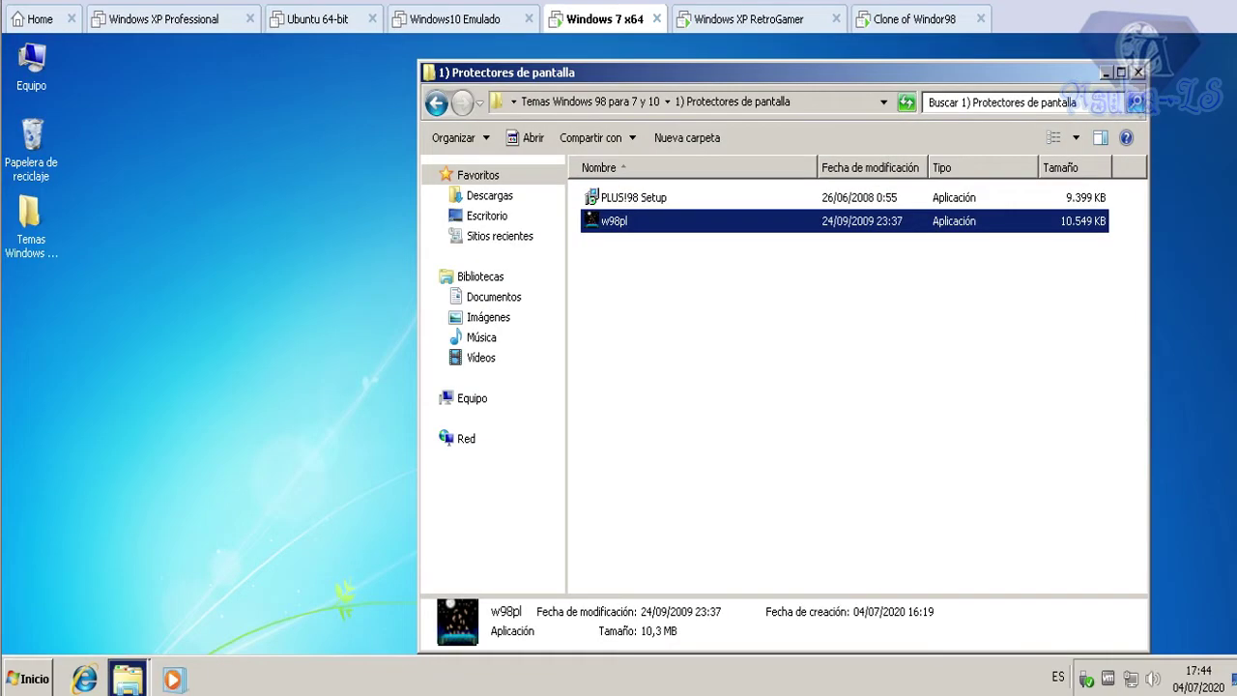
- Apply the Travel theme from the 2) Los temas folder and close the personalization window
key("BackSpace")
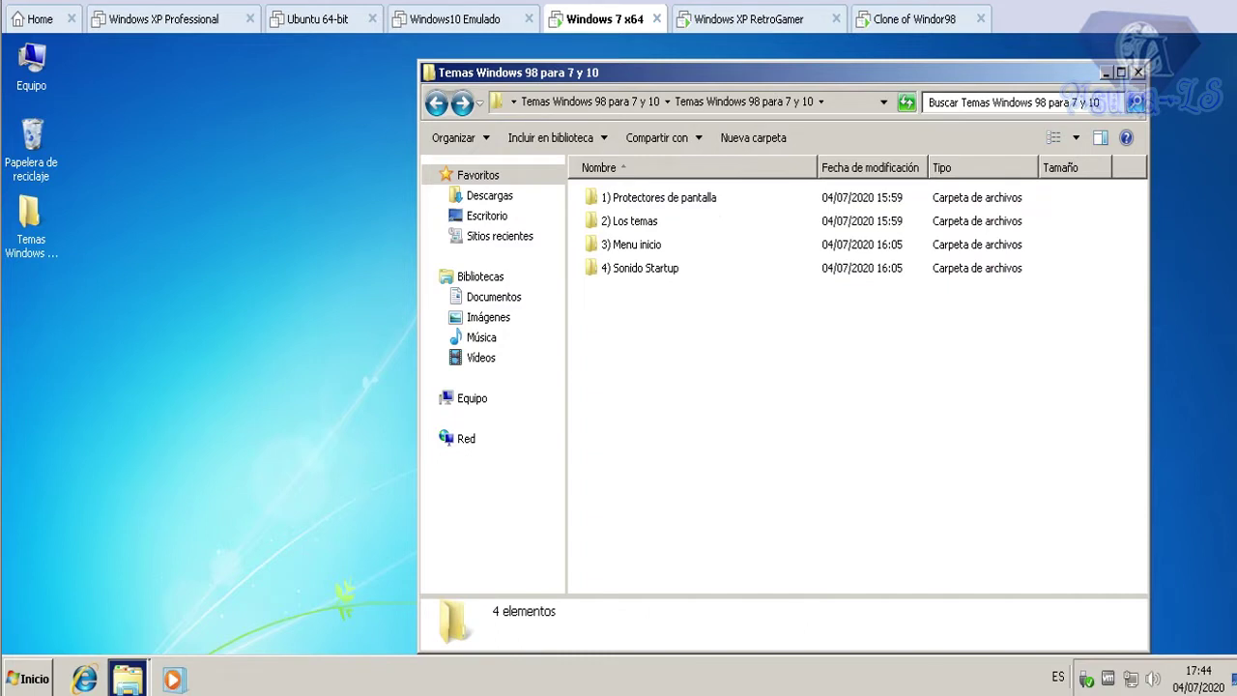
left_click(247, 319)
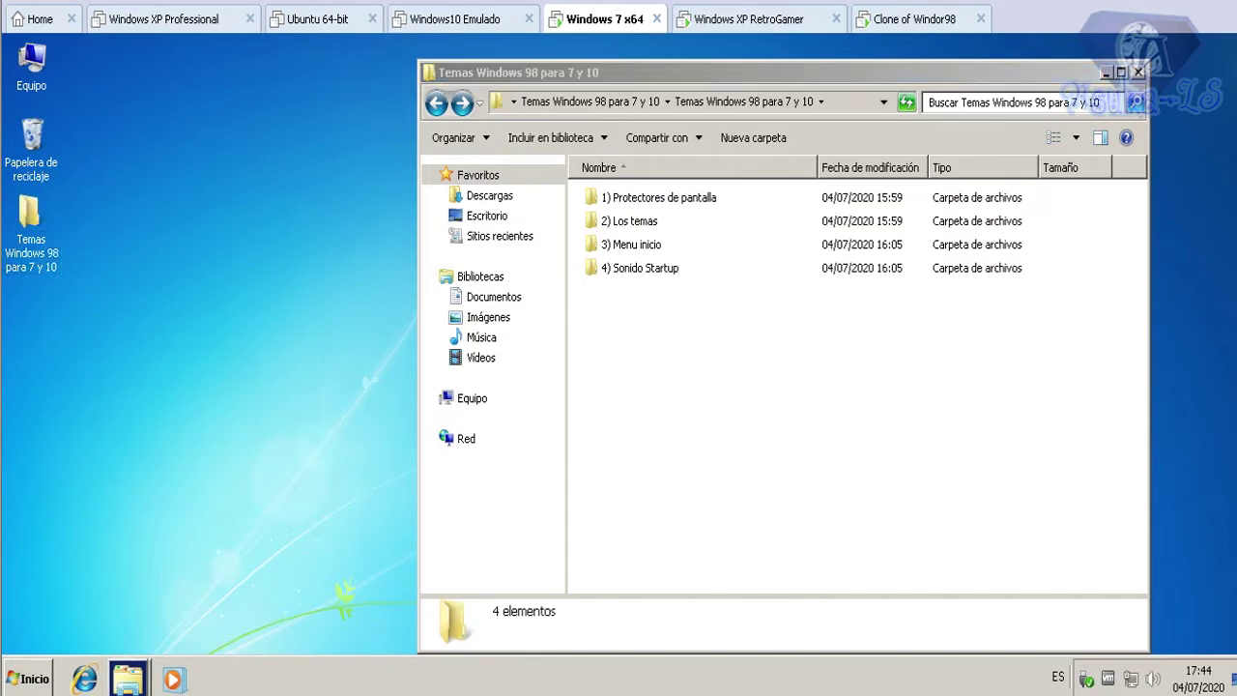
key("super")
key("super")
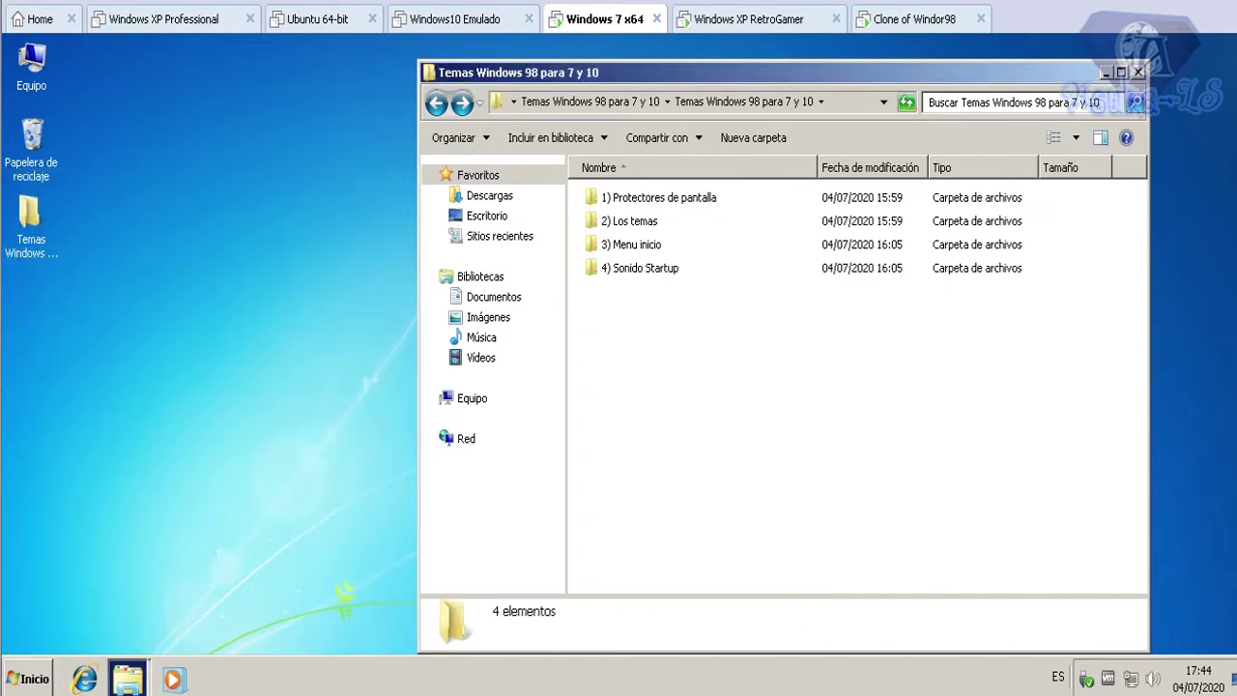
double_click(628, 220)
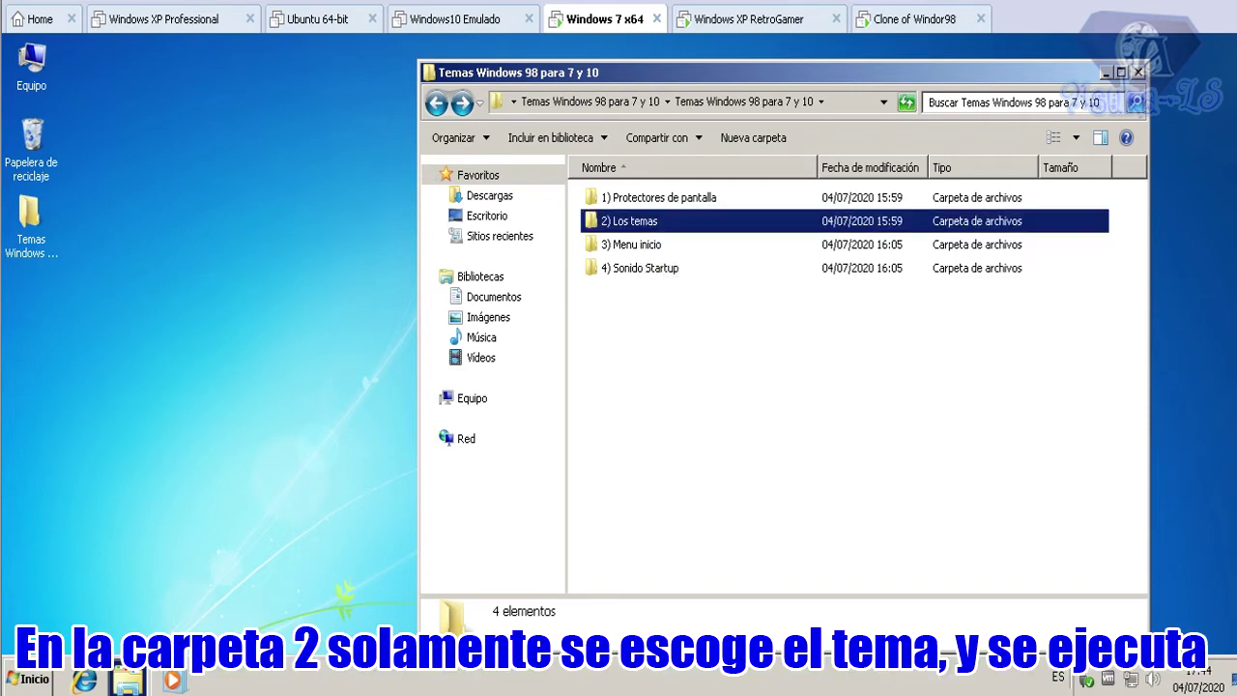
double_click(616, 502)
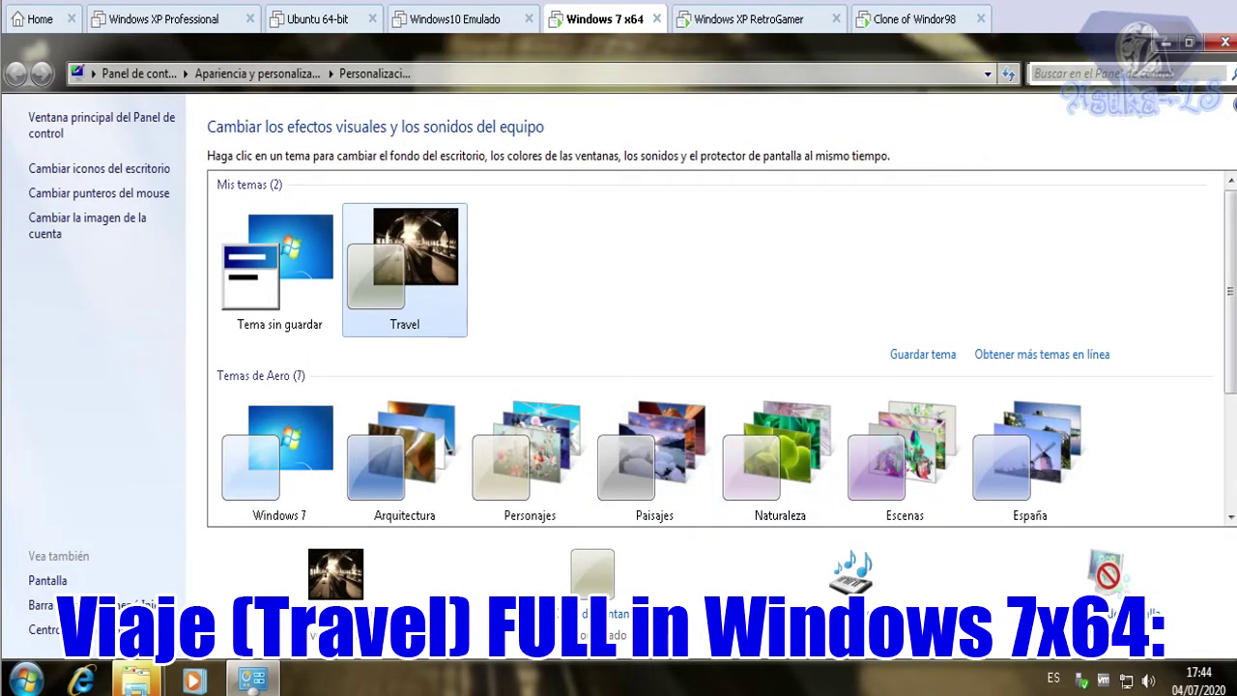
left_click(1224, 42)
- View the Start menu and its full program list under the Travel theme, and close it
left_click(26, 680)
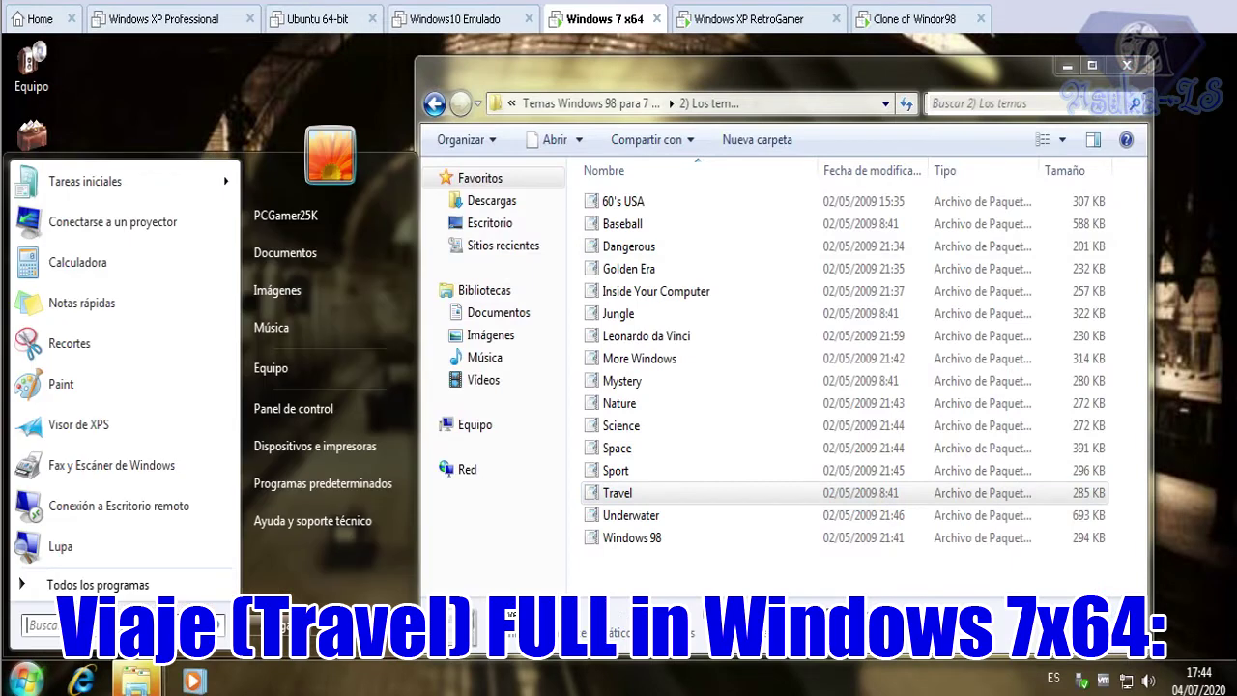
left_click(98, 585)
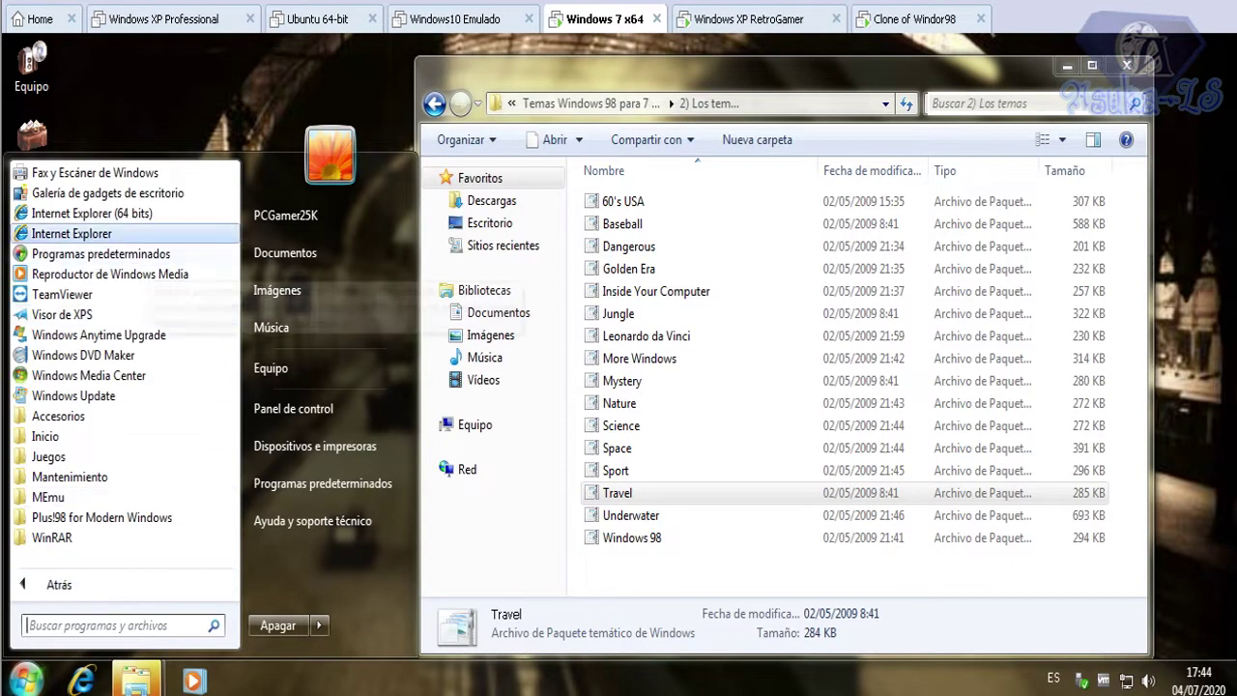
left_click(203, 102)
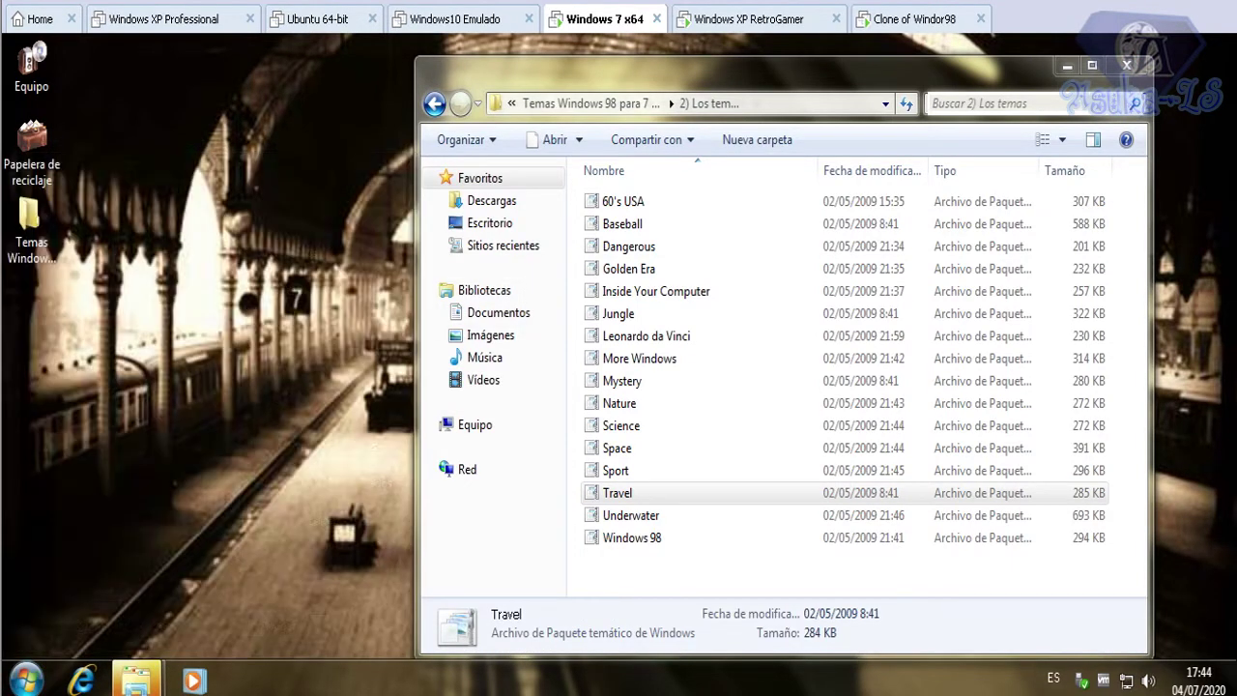
- Switch to the Fonts window opened in the background and close it, leaving the themes folder open
left_click(137, 681)
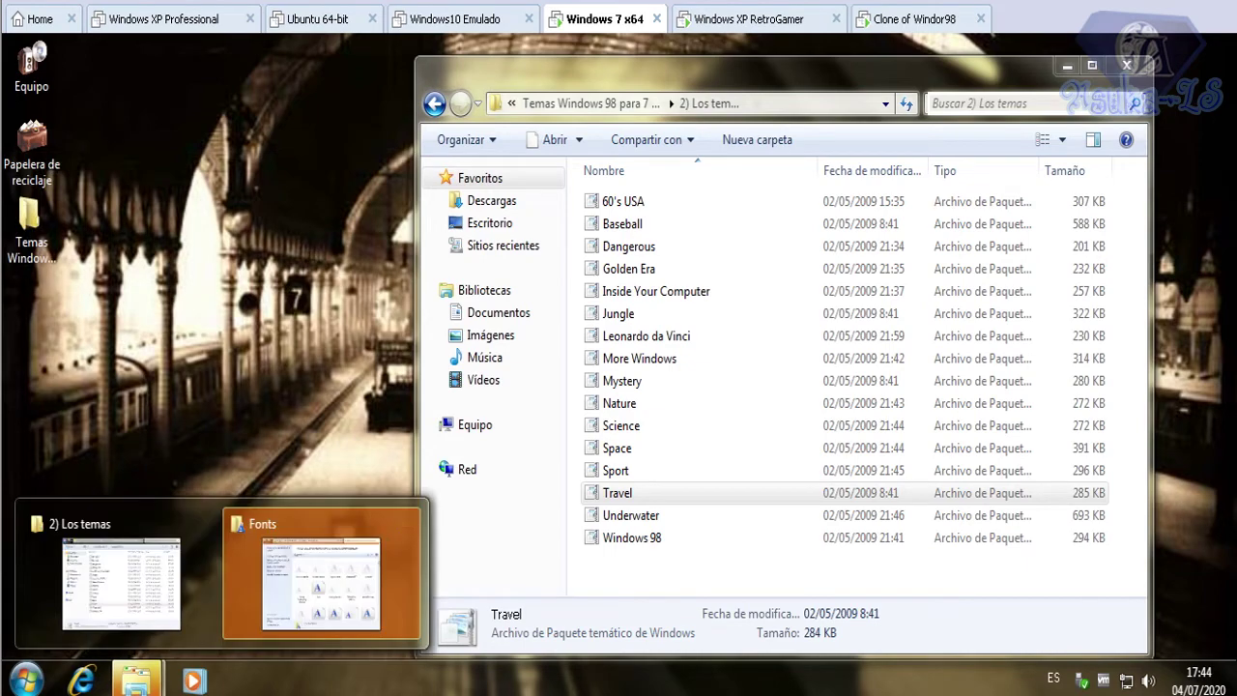
left_click(321, 580)
left_click(1127, 66)
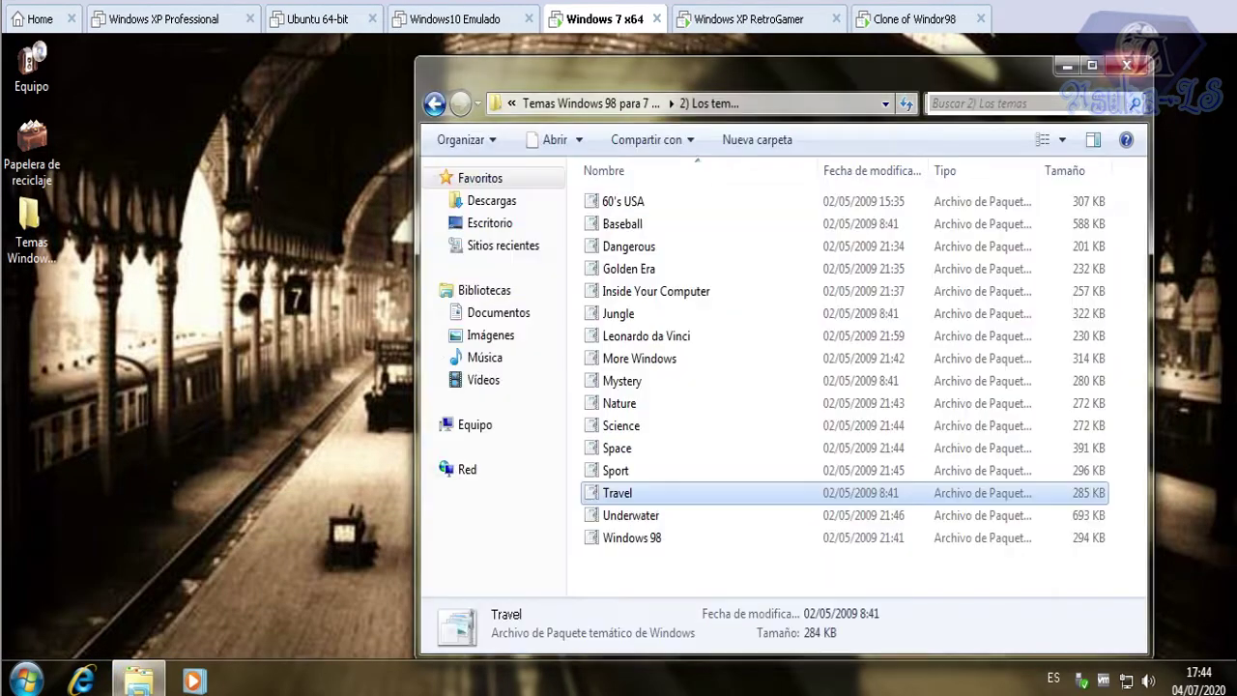
- Start the Windows 7 installer from the 3) Menu inicio folder
left_click(26, 679)
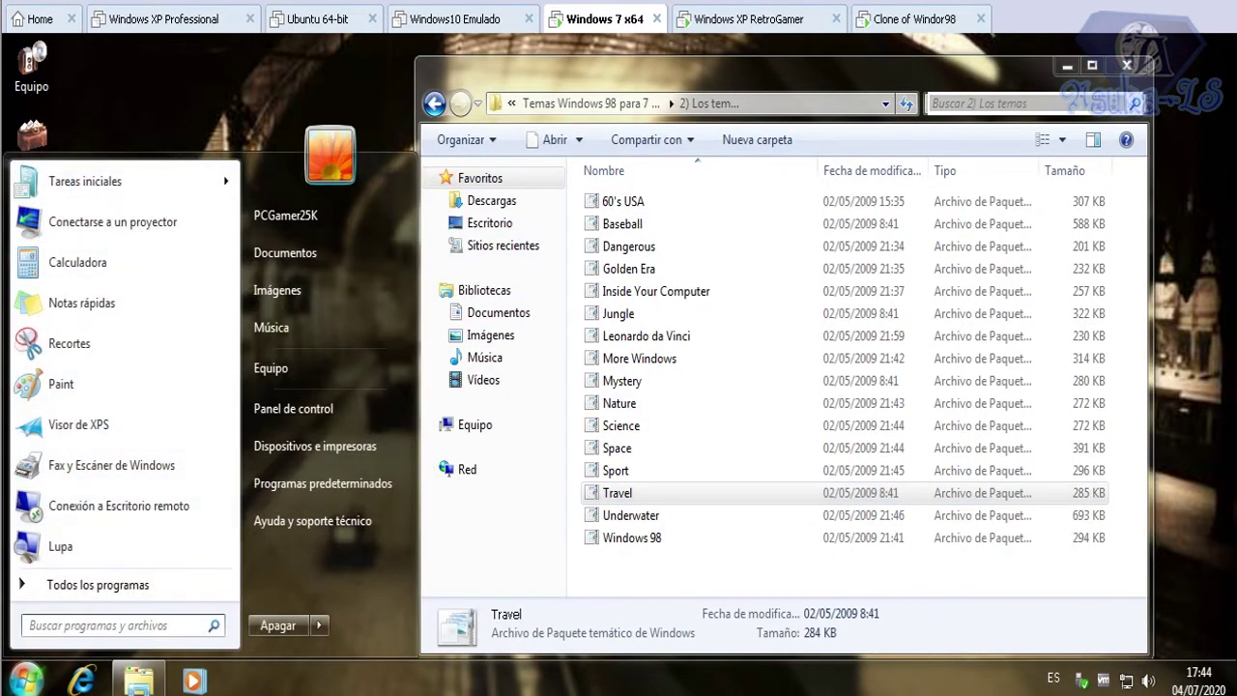
left_click(241, 97)
left_click(435, 103)
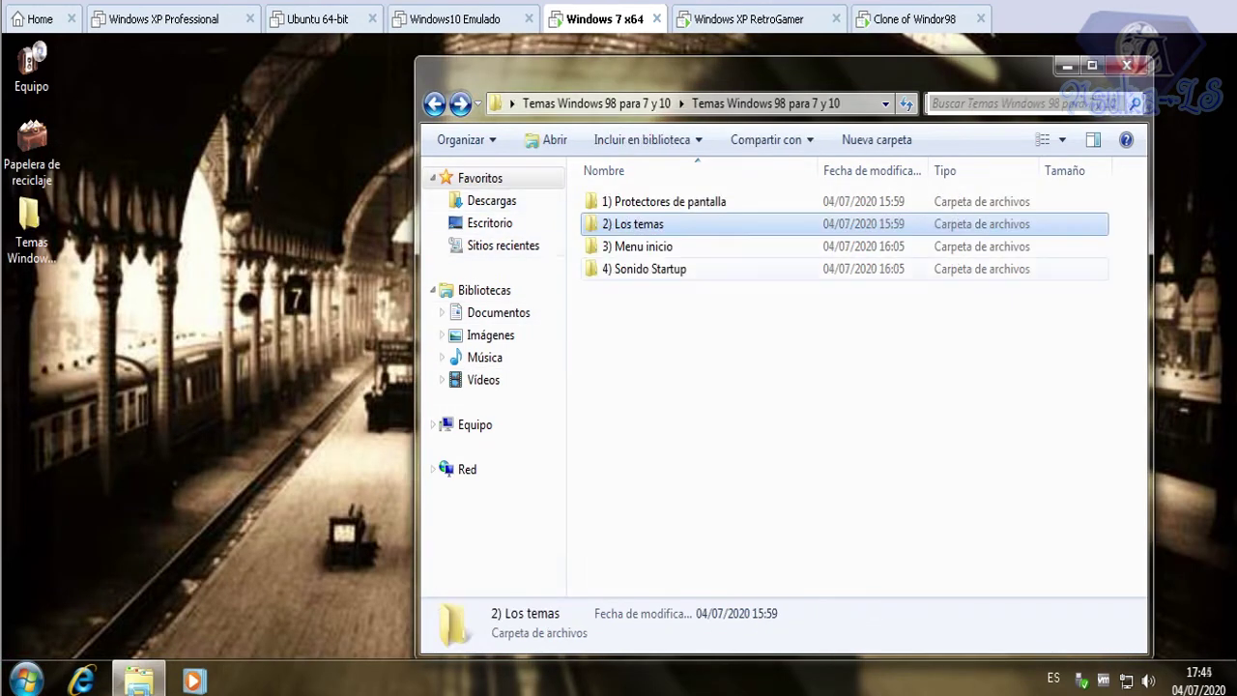
double_click(628, 247)
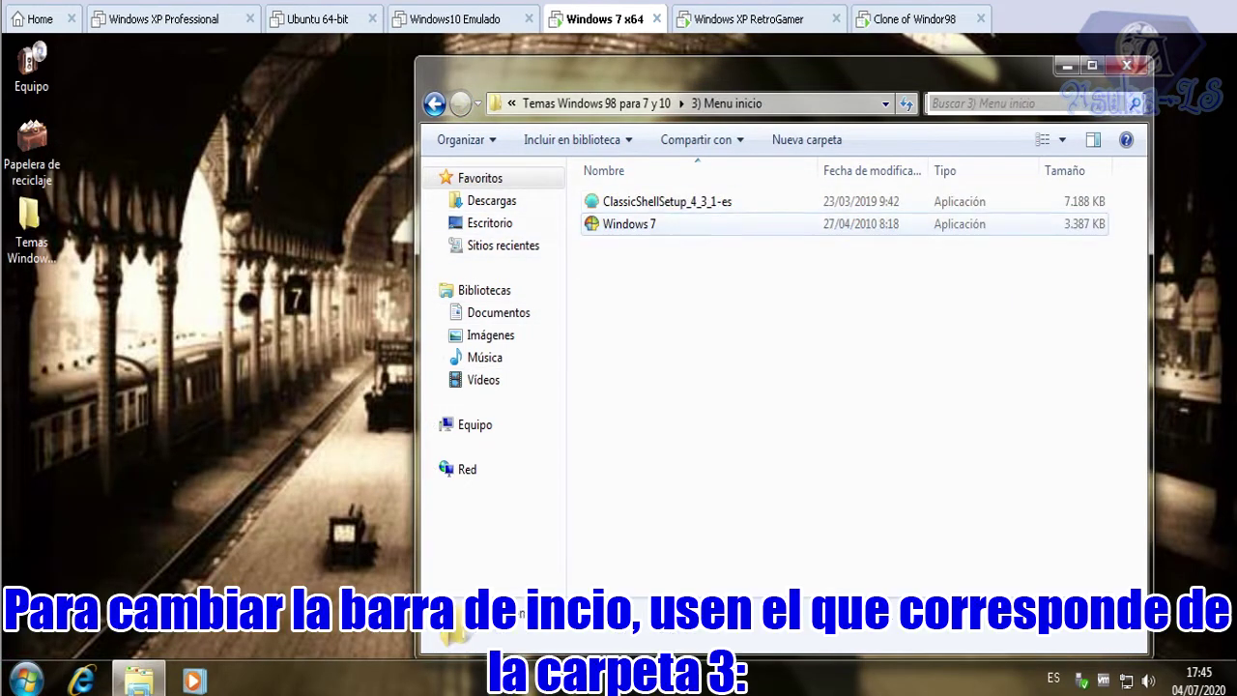
double_click(629, 224)
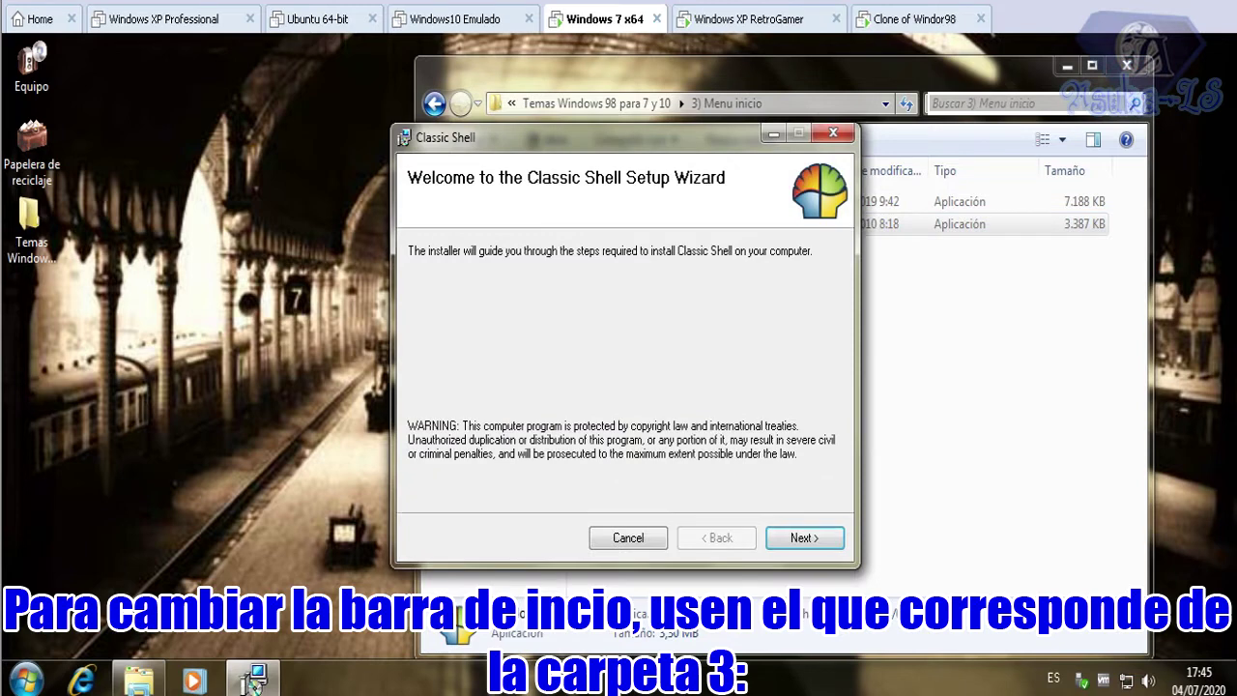
- Install Classic Shell in its default folder, accepting the license agreement, and close the wizard and the remaining folder window
key("Return")
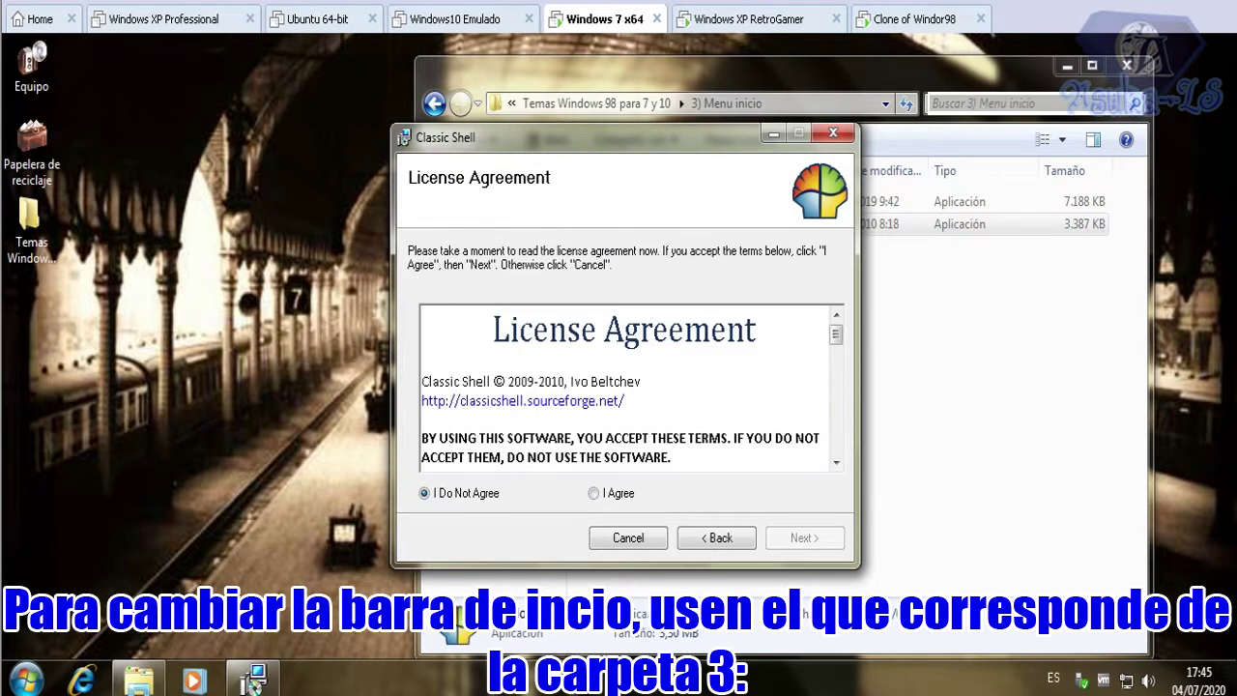
key("alt+a")
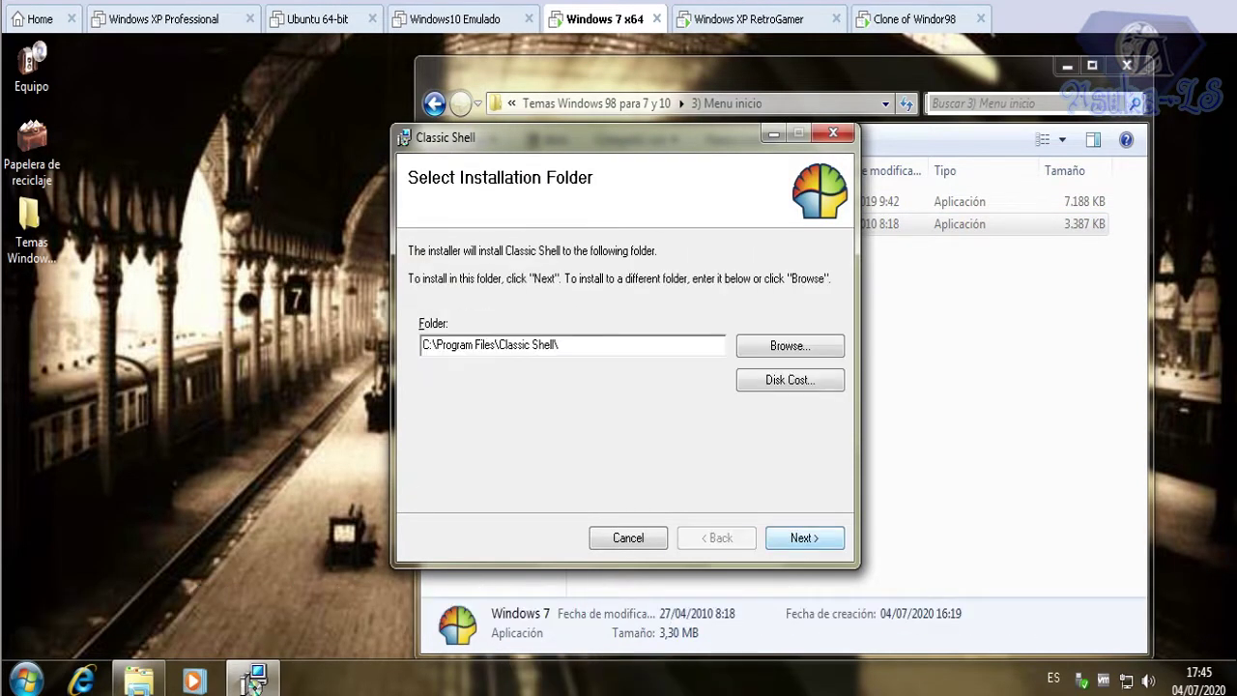
key("Return")
key("Return")
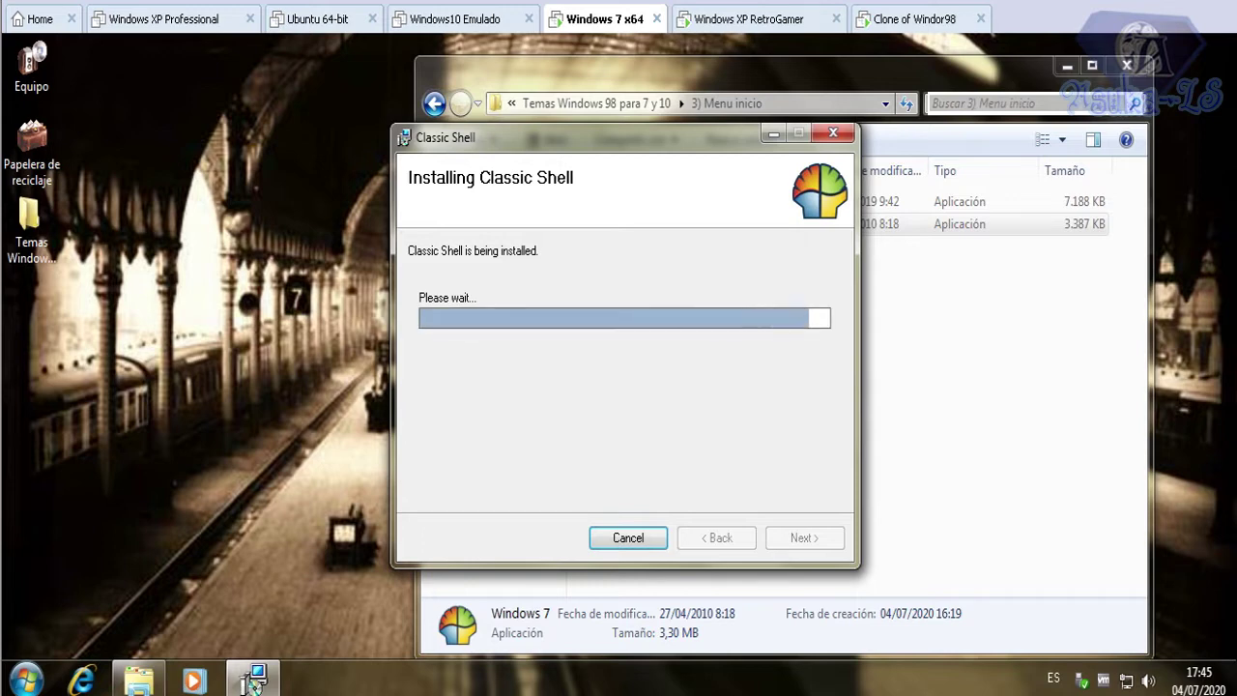
left_click(804, 538)
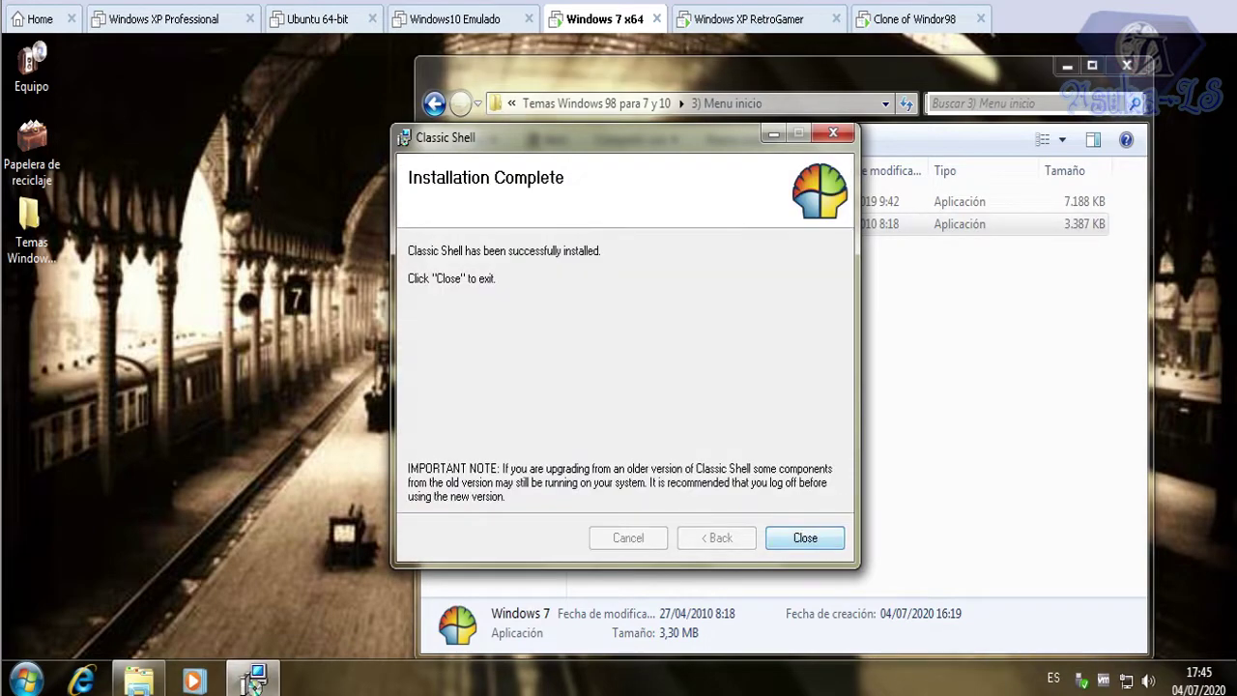
left_click(804, 537)
key("super")
left_click(782, 454)
left_click(1127, 66)
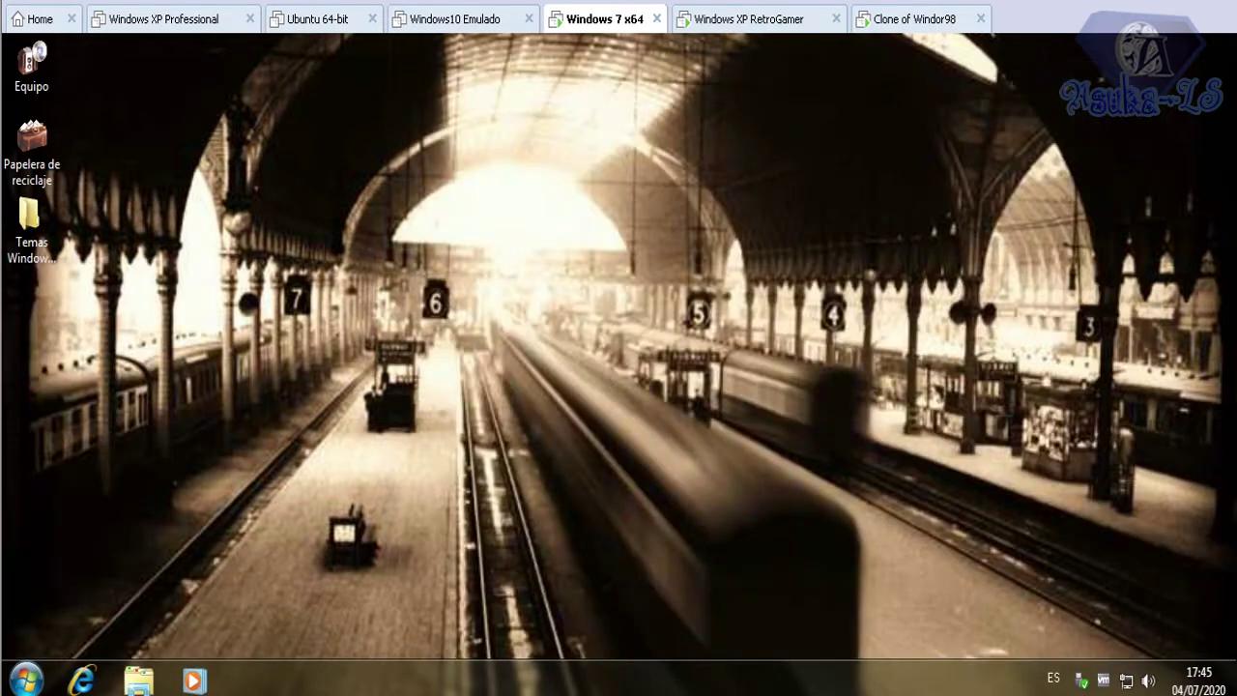
left_click(27, 678)
left_click(94, 581)
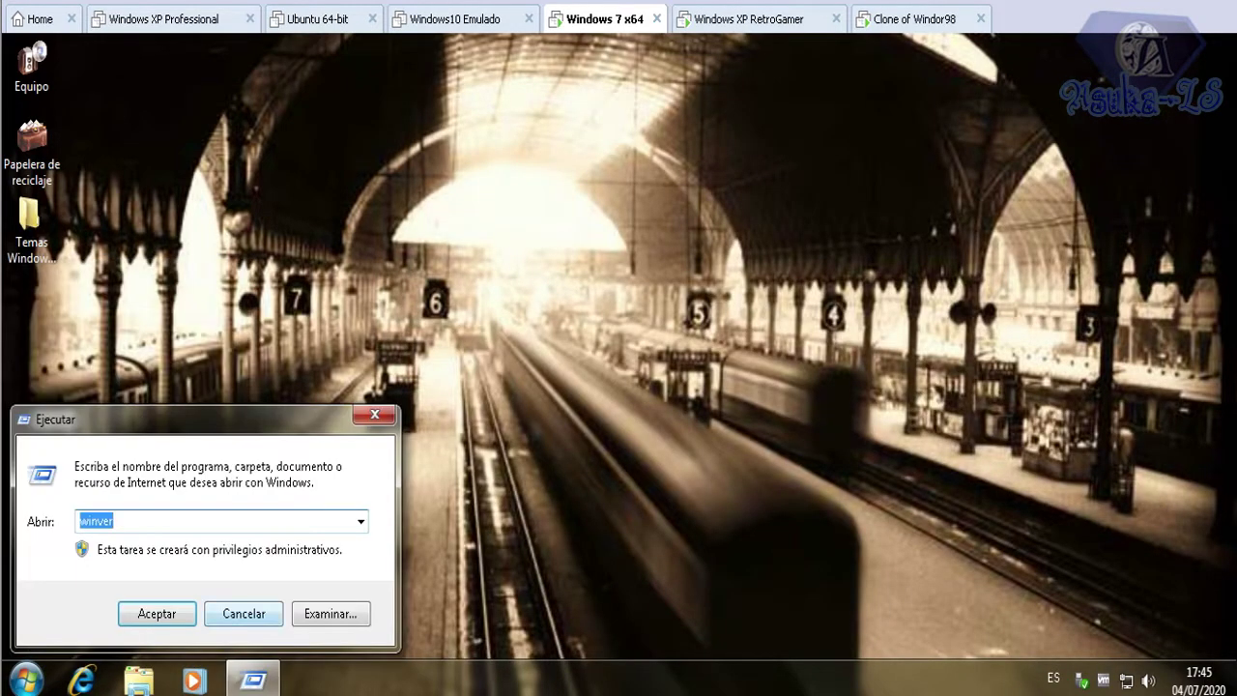
left_click(244, 613)
- Explore the Programas and Accesorios submenus of the classic Start menu, opening Bloc de notas from there and closing it
left_click(27, 678)
mouse_move(135, 378)
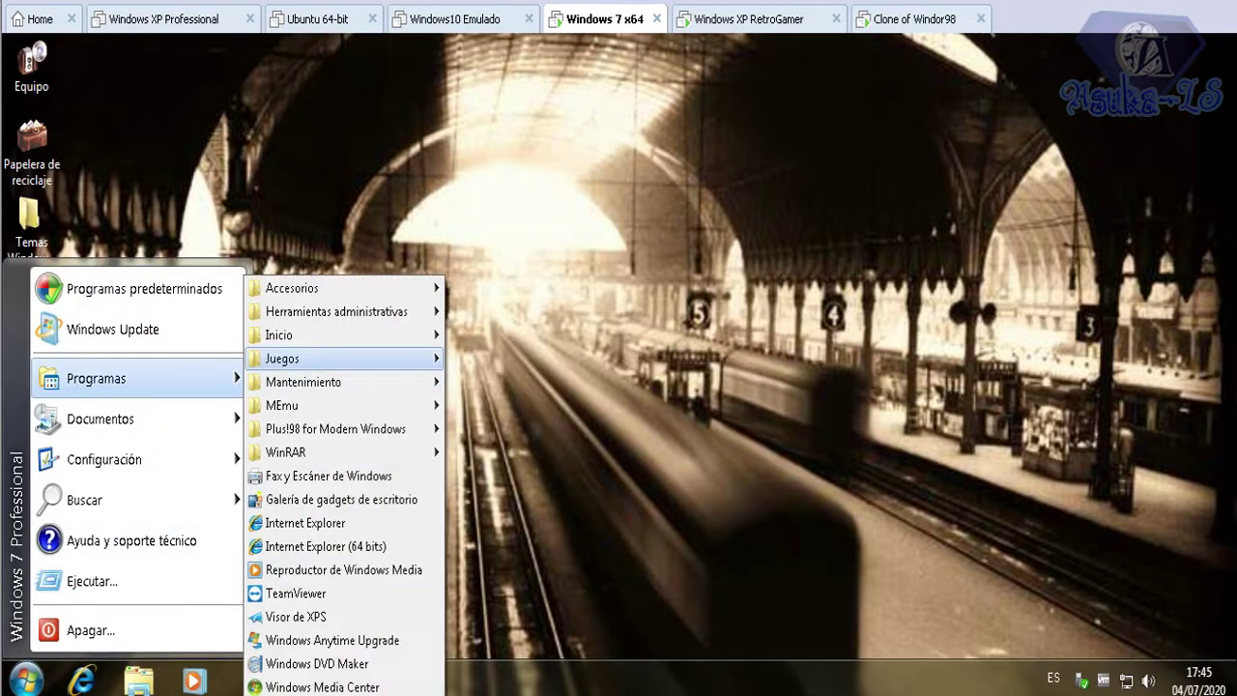
key("Down")
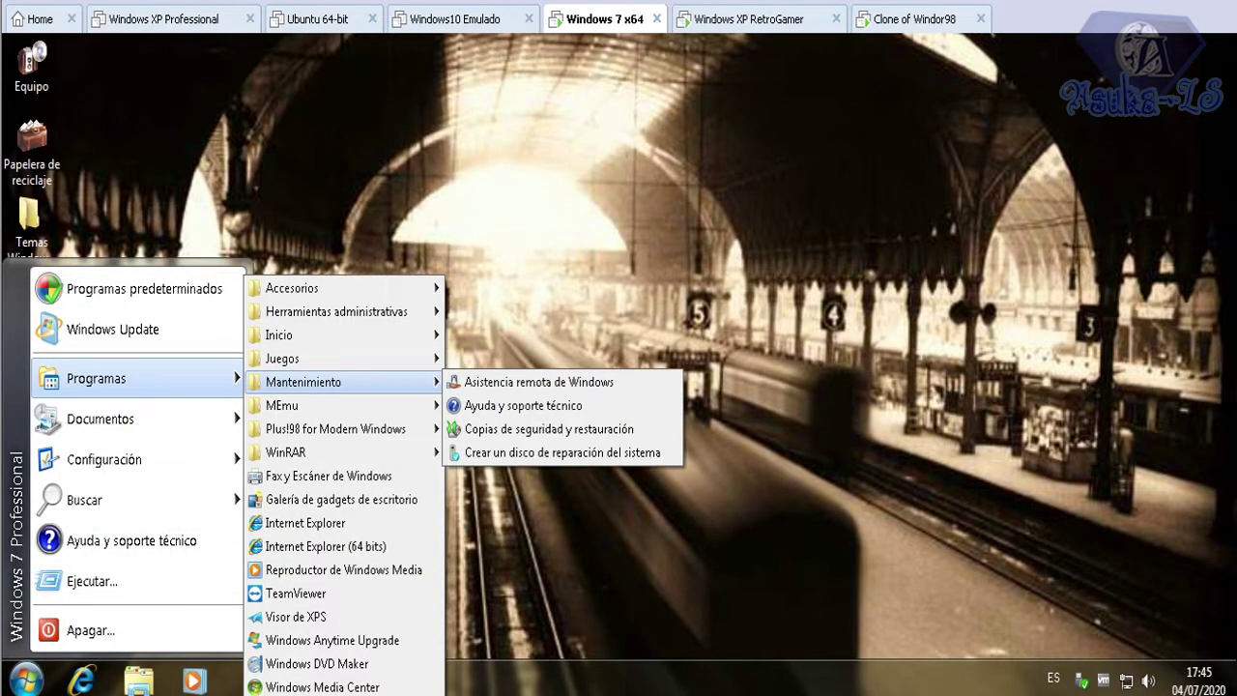
key("Up")
key("Up")
key("Up")
key("Up")
key("Right")
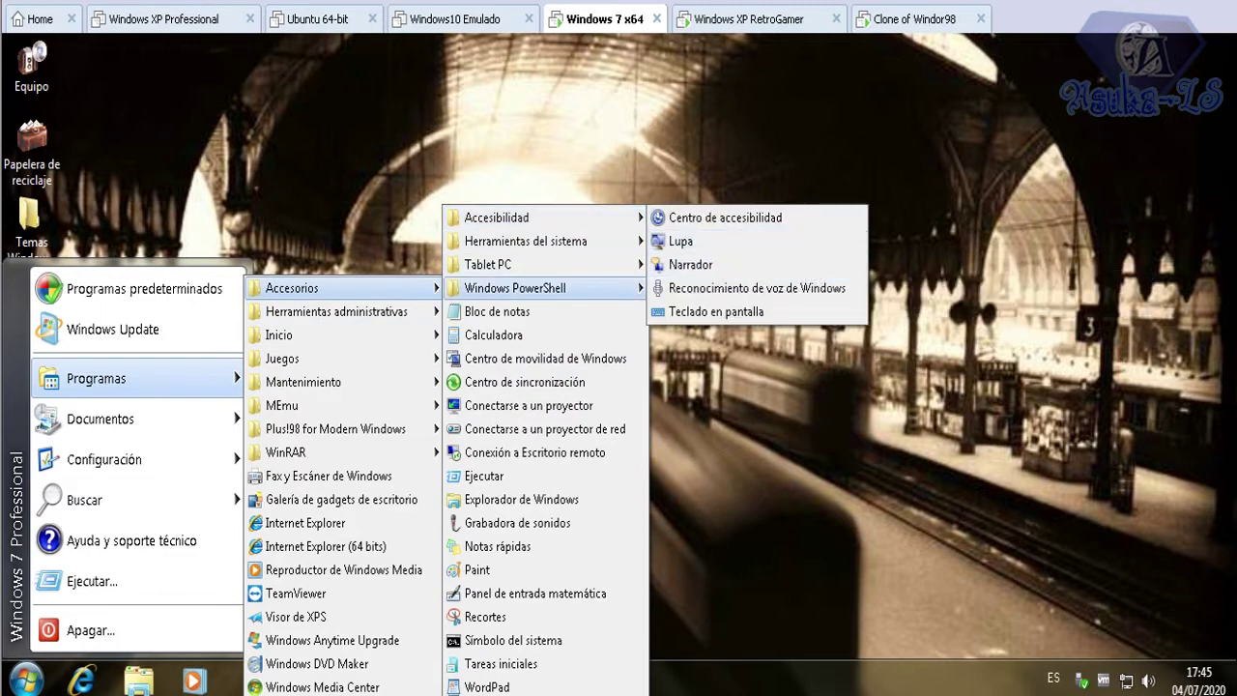
left_click(497, 311)
left_click(932, 71)
- Review the available themes in the desktop's personalization settings and choose Travel as the screen saver
right_click(547, 267)
left_click(599, 494)
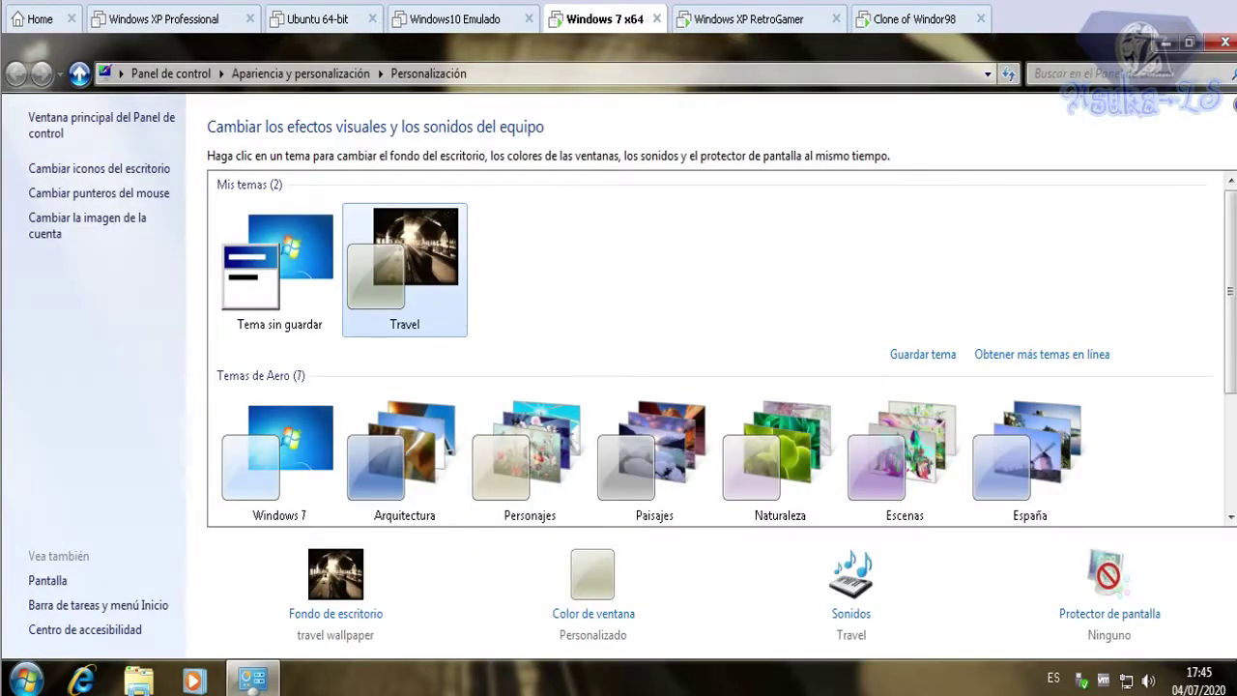
scroll(447, 321, "down", 3)
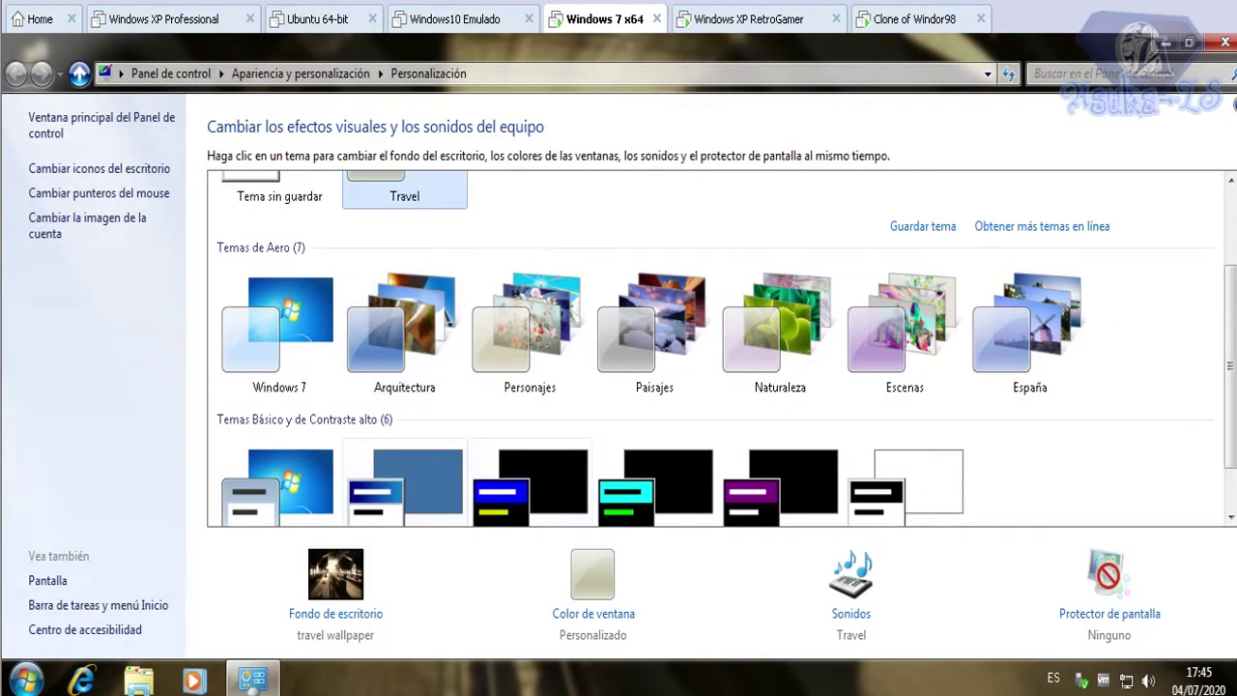
scroll(619, 348, "down", 1)
scroll(619, 348, "up", 3)
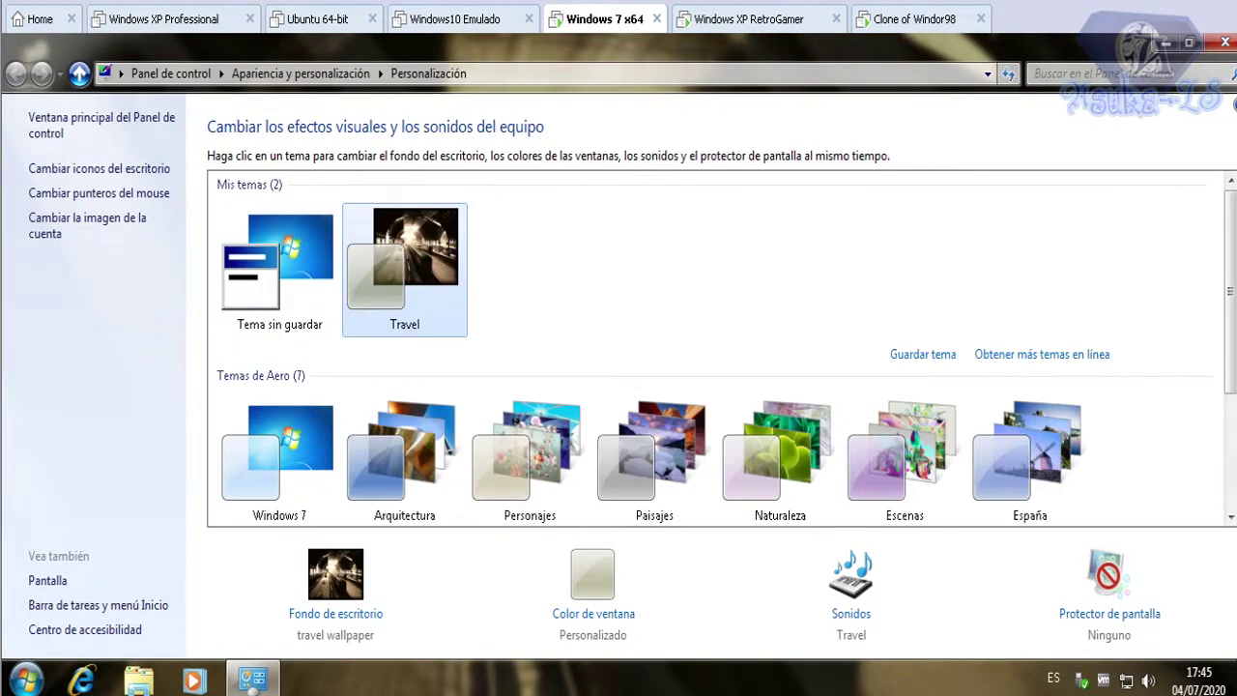
left_click(1109, 590)
left_click(200, 427)
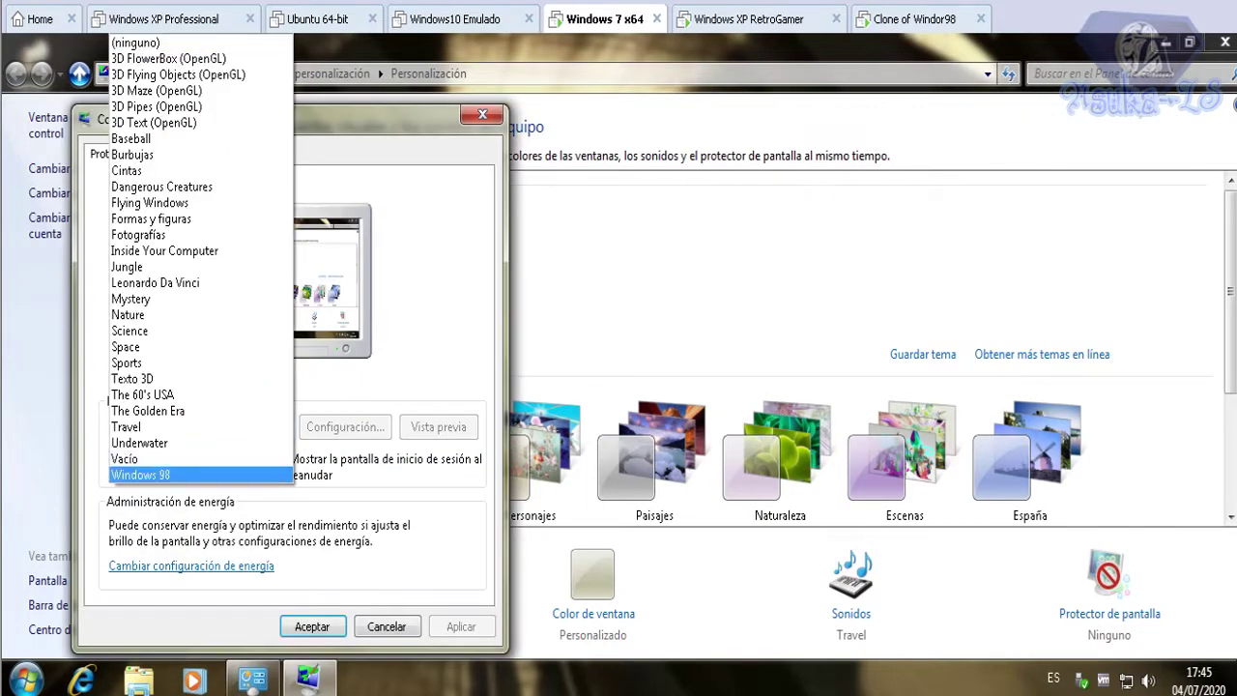
left_click(200, 427)
- Set the screen saver's wait time to 6 minutes, preview it, and accept the settings, closing the personalization window
left_click(194, 457)
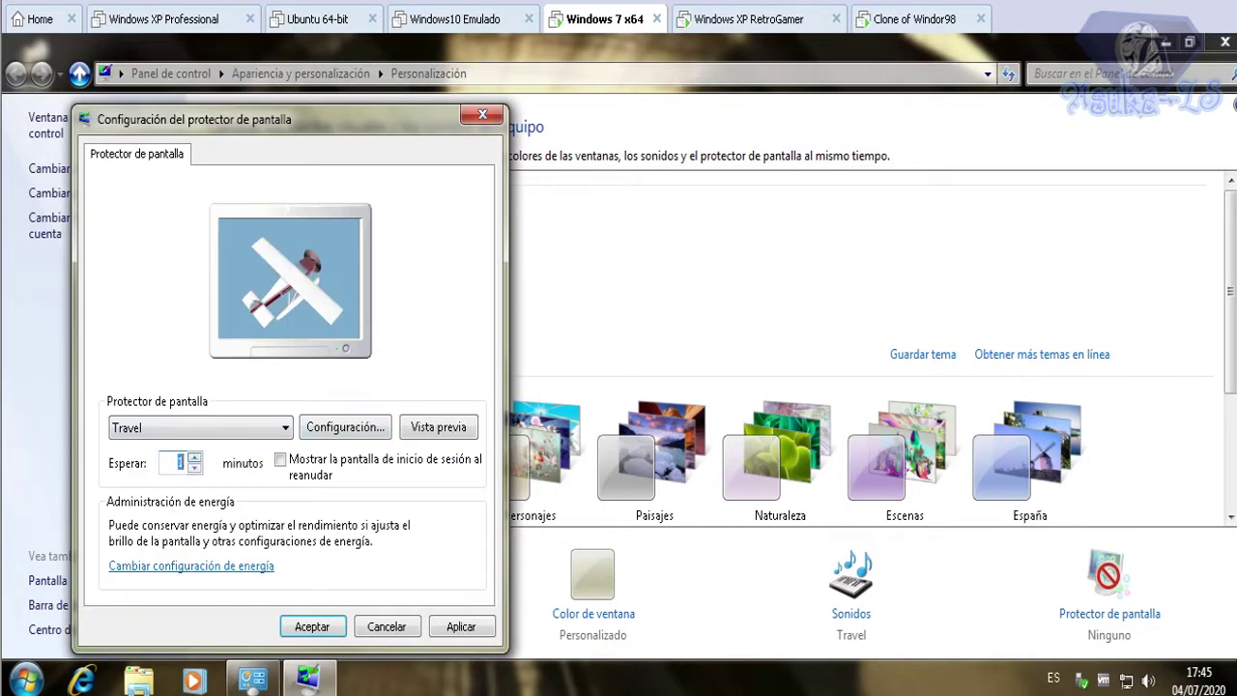
left_click(194, 458)
left_click(194, 458)
left_click(194, 457)
left_click(194, 457)
left_click(345, 427)
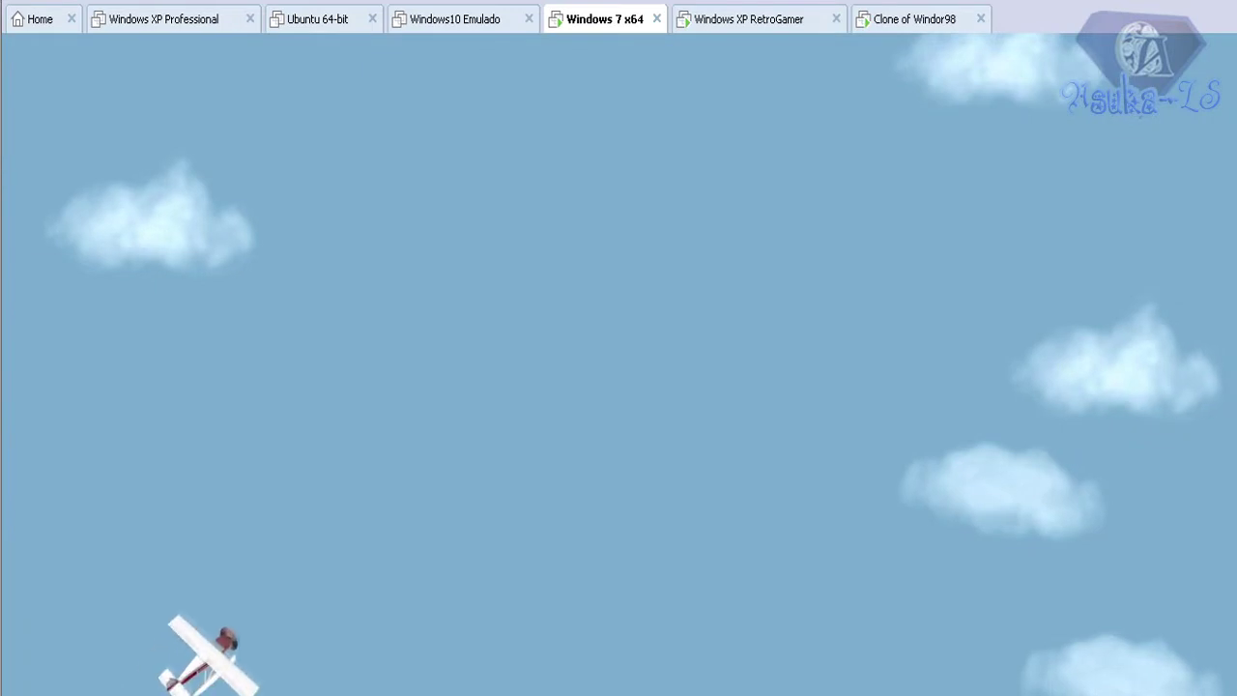
key("Escape")
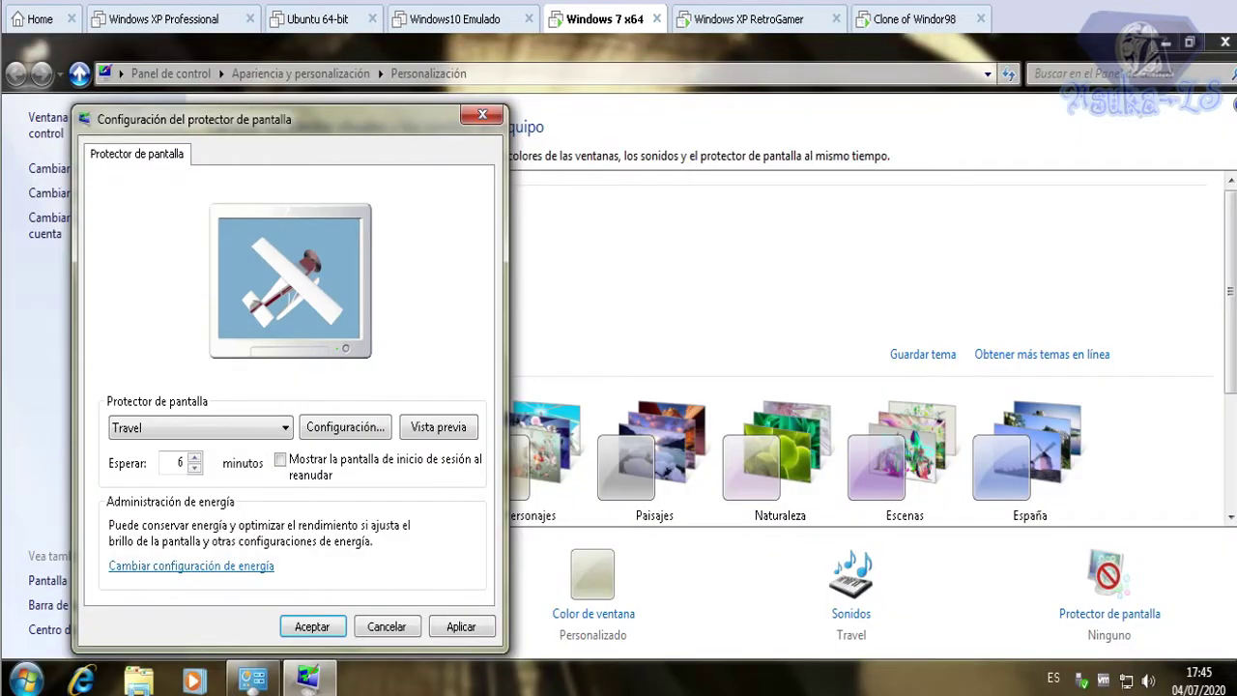
left_click(311, 626)
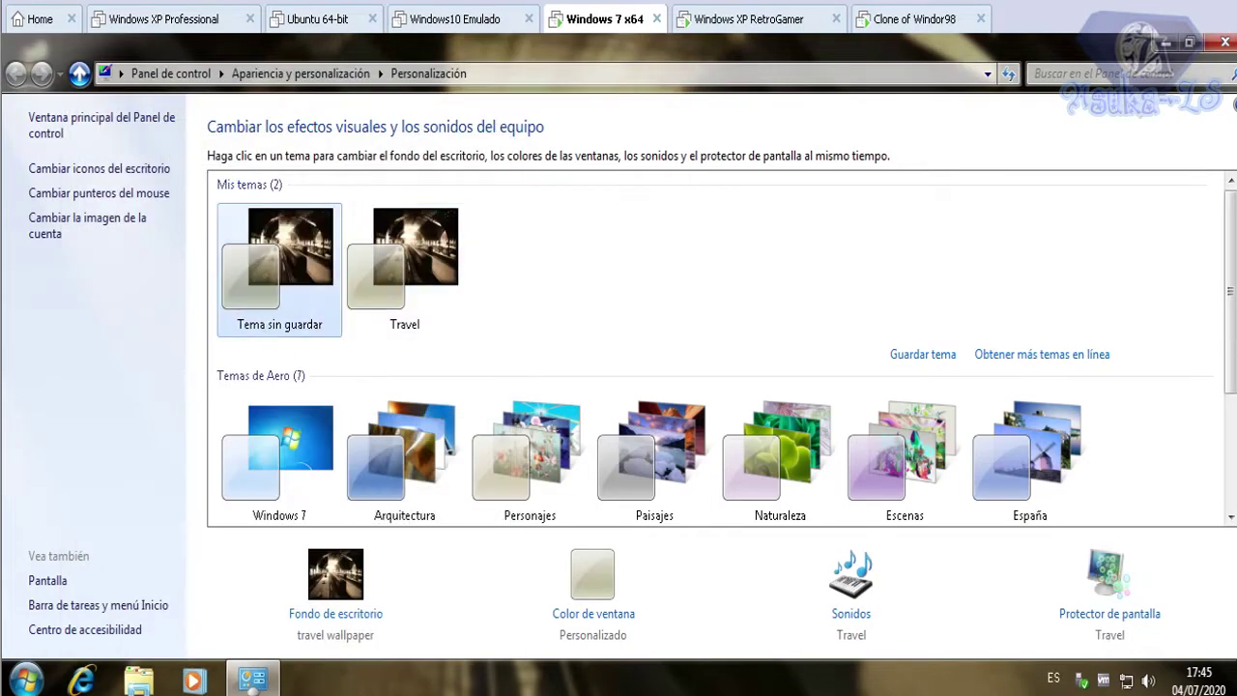
left_click(1225, 42)
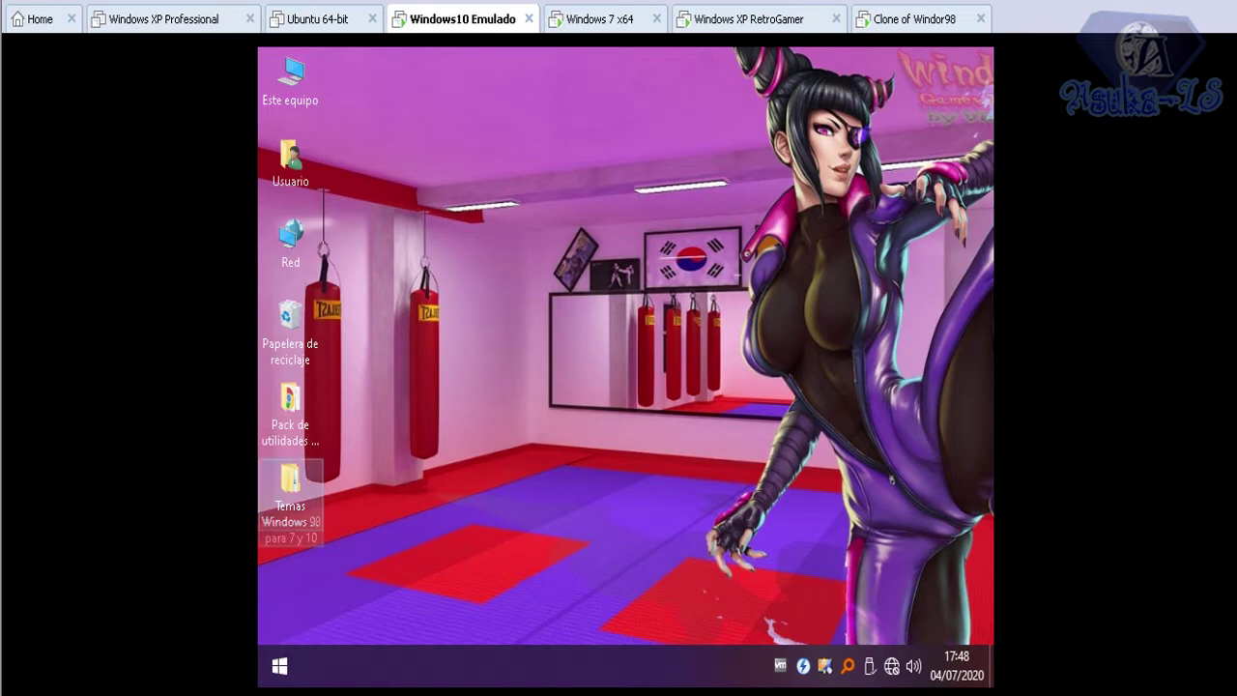
- On the Windows 10 machine, start PLUS!98 Setup from the 1) Protectores de pantalla folder inside Temas Windows 98 para 7 y 10
double_click(290, 492)
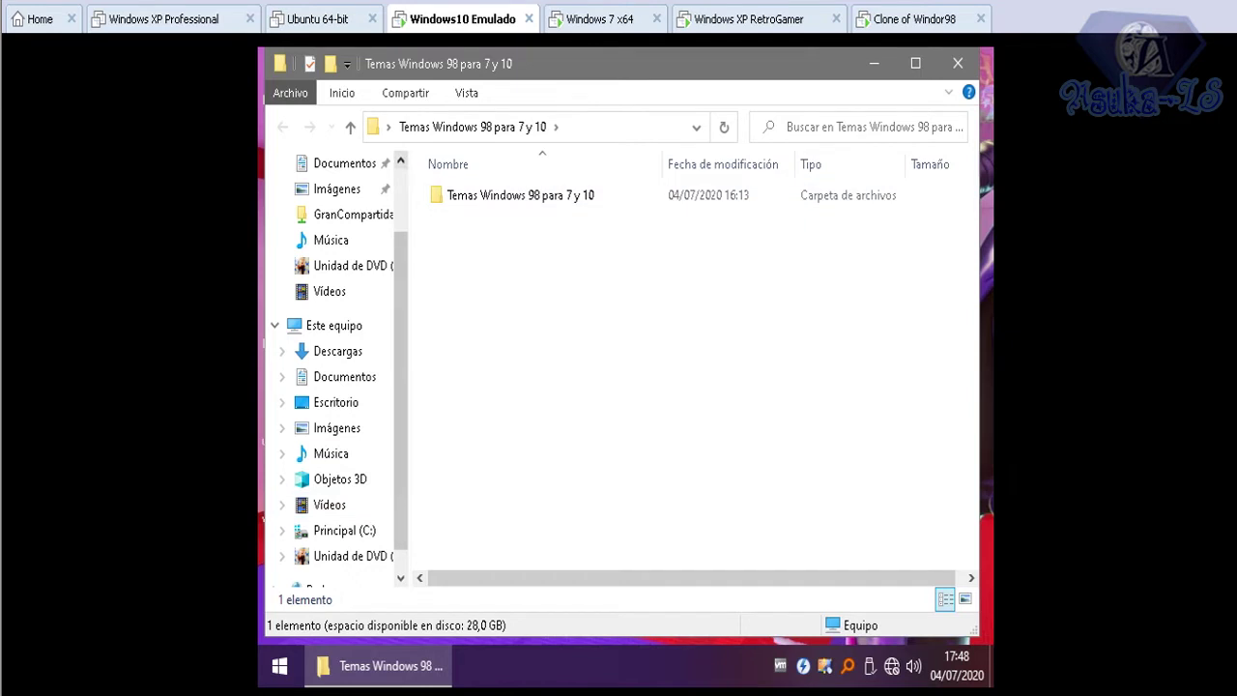
double_click(520, 195)
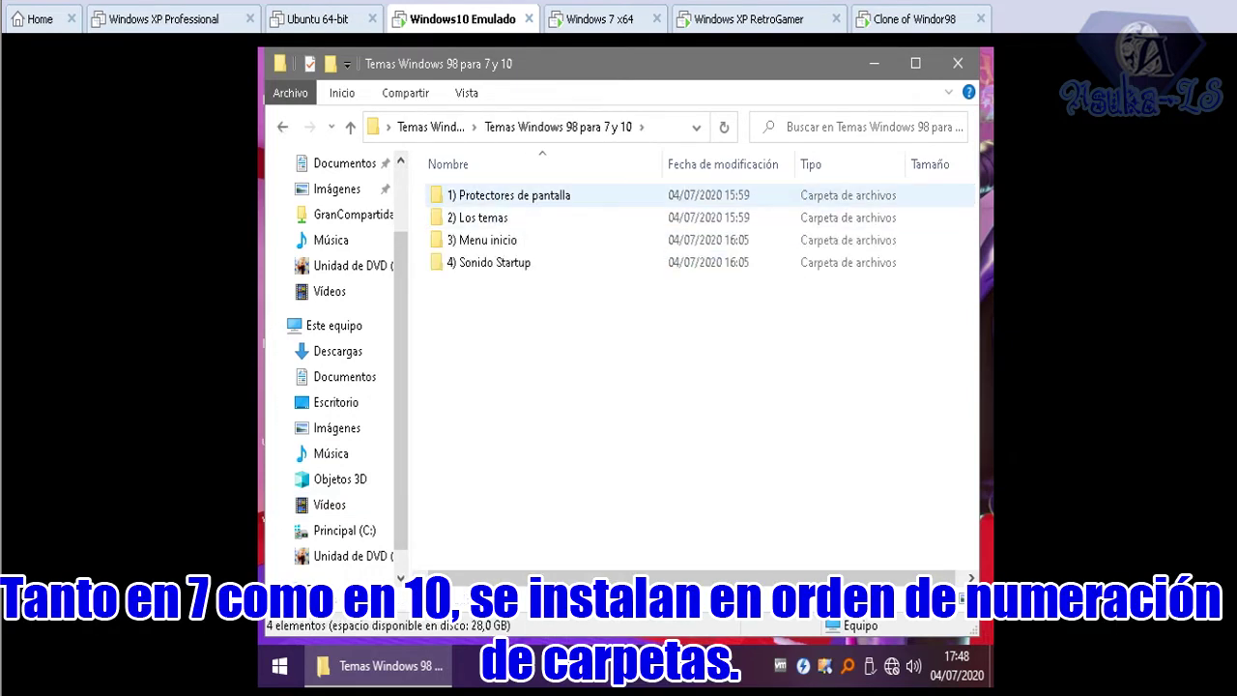
double_click(508, 194)
double_click(484, 194)
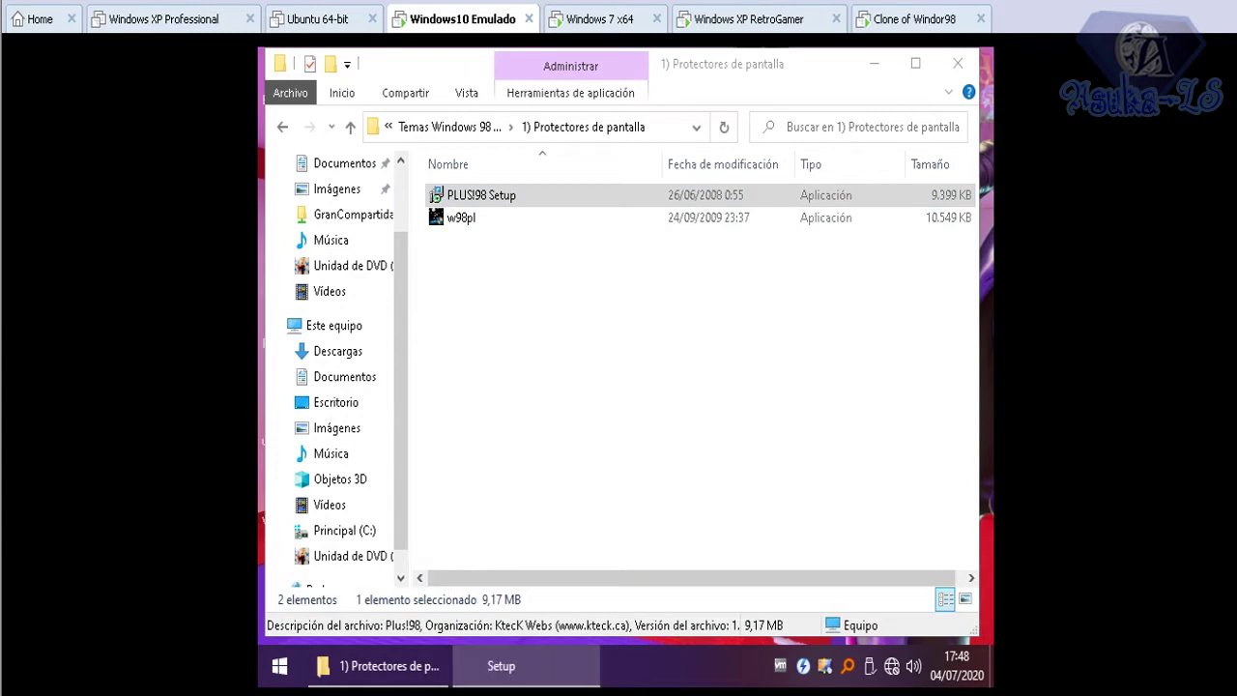
- Install Plus!98 for Modern Windows with its default Start menu folder, finishing without launching Desktop Themes
left_click(731, 527)
left_click(732, 527)
left_click(663, 527)
left_click(518, 351)
left_click(732, 527)
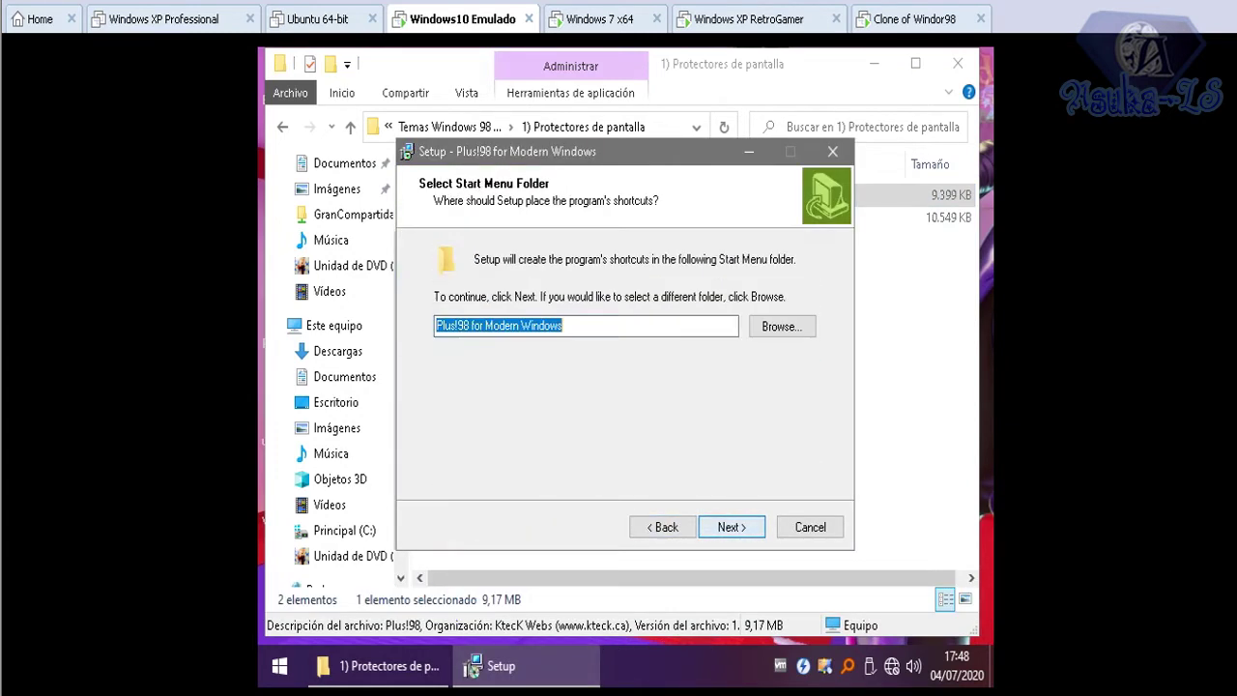
left_click(732, 527)
left_click(731, 527)
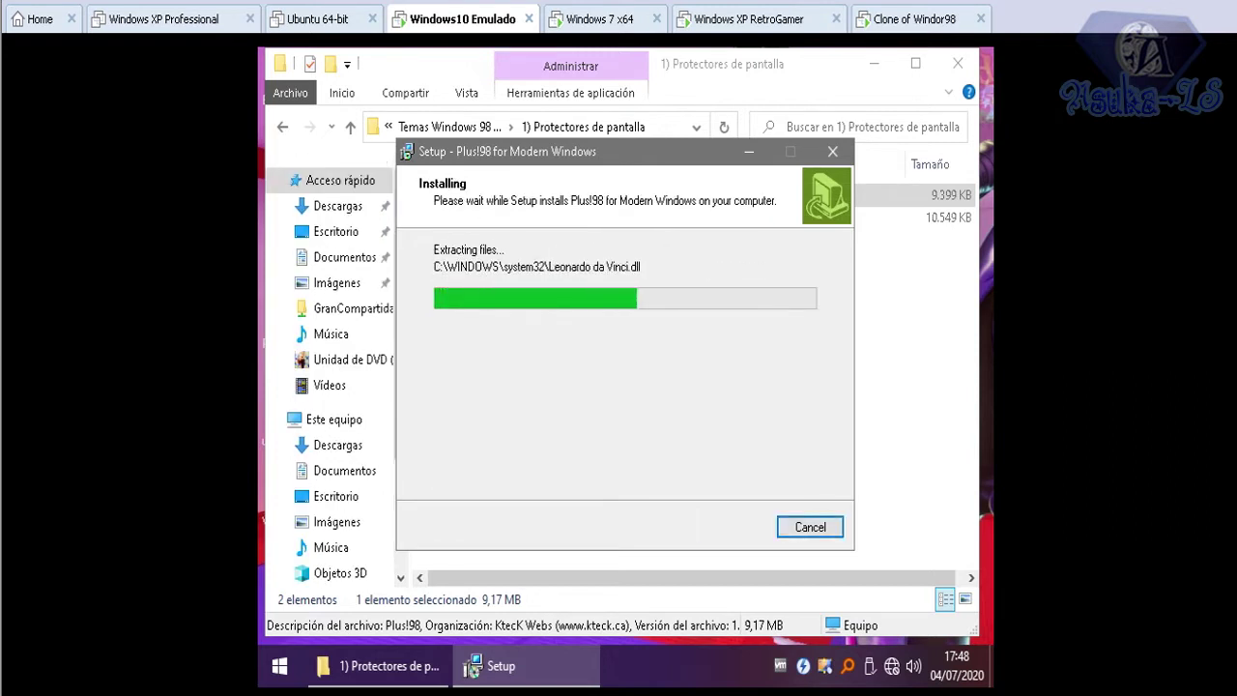
left_click(568, 337)
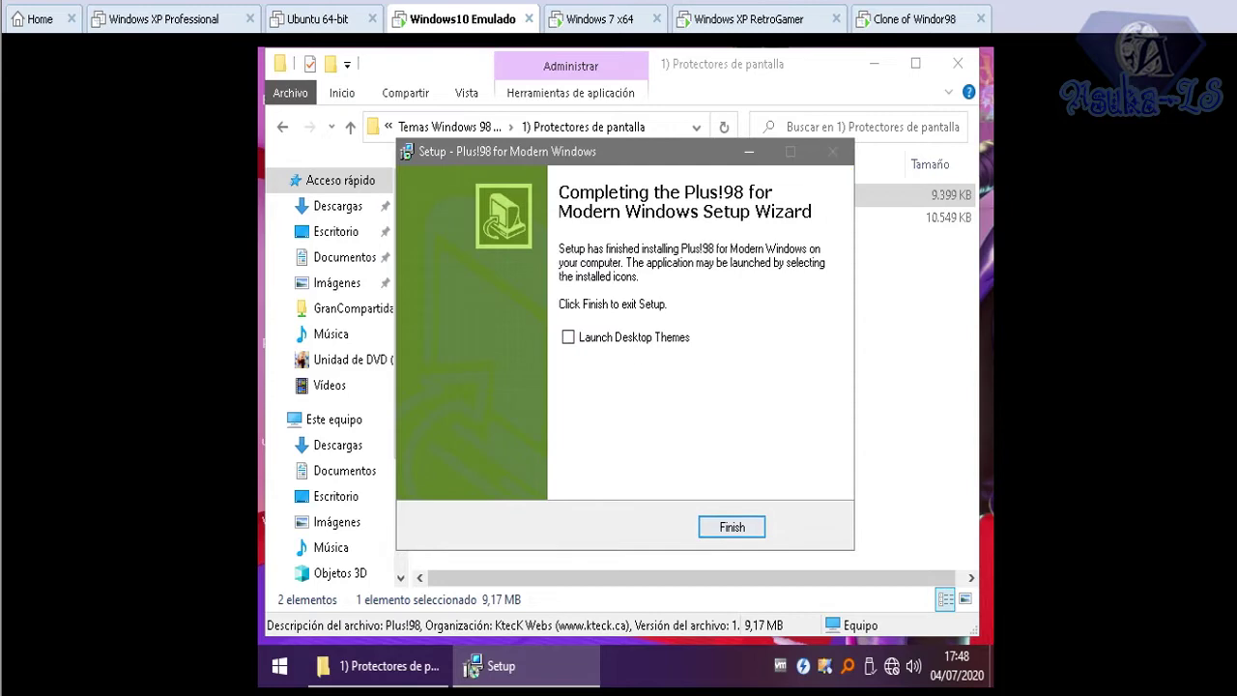
left_click(732, 527)
left_click(705, 444)
- Run the w98pl installer to completion, then close its console and the Fonts window
left_click(461, 218)
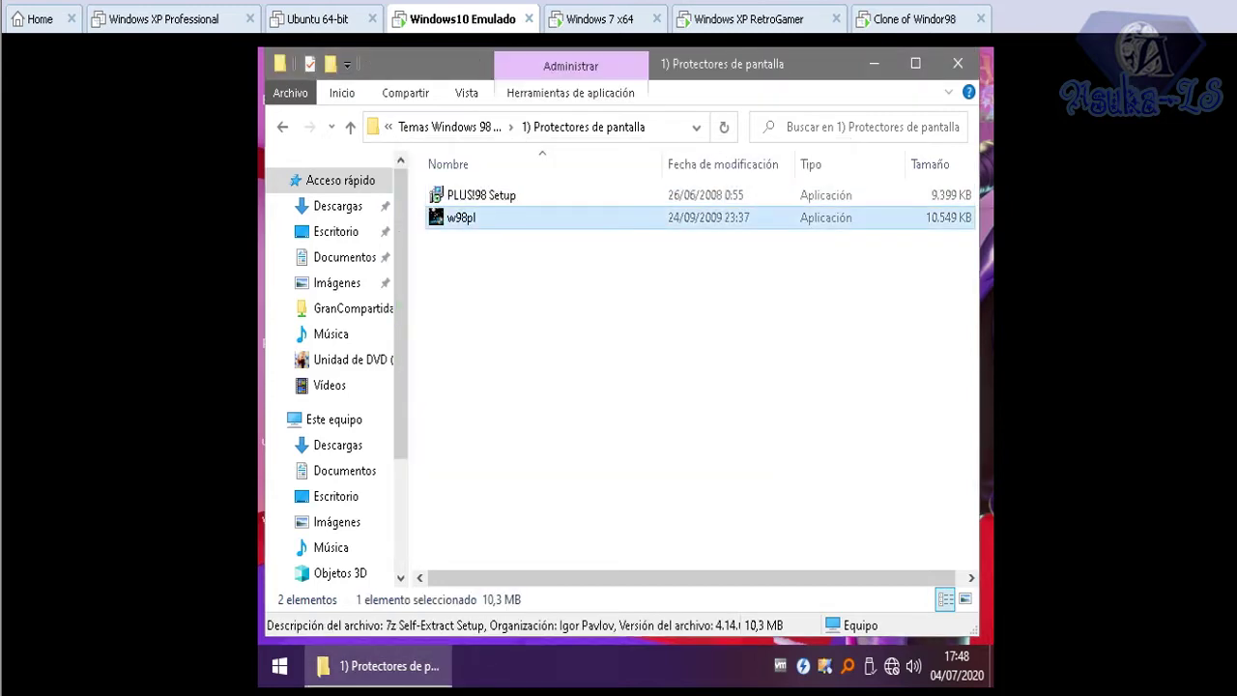
key("Return")
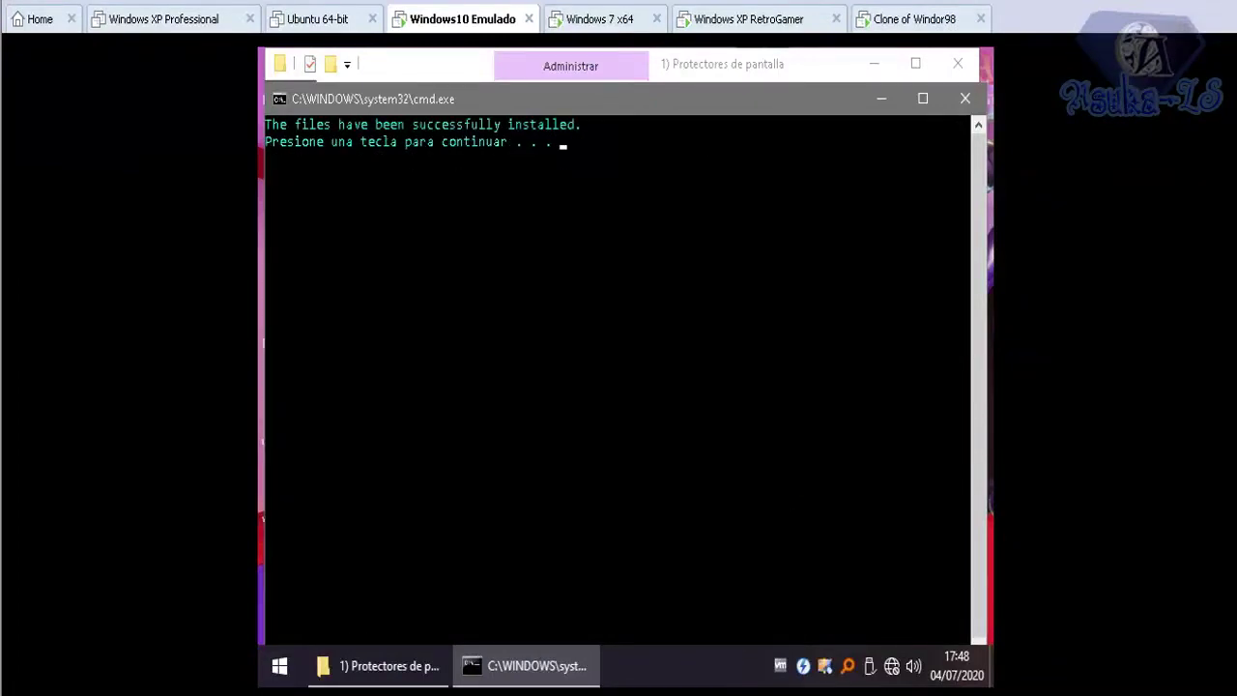
key("Return")
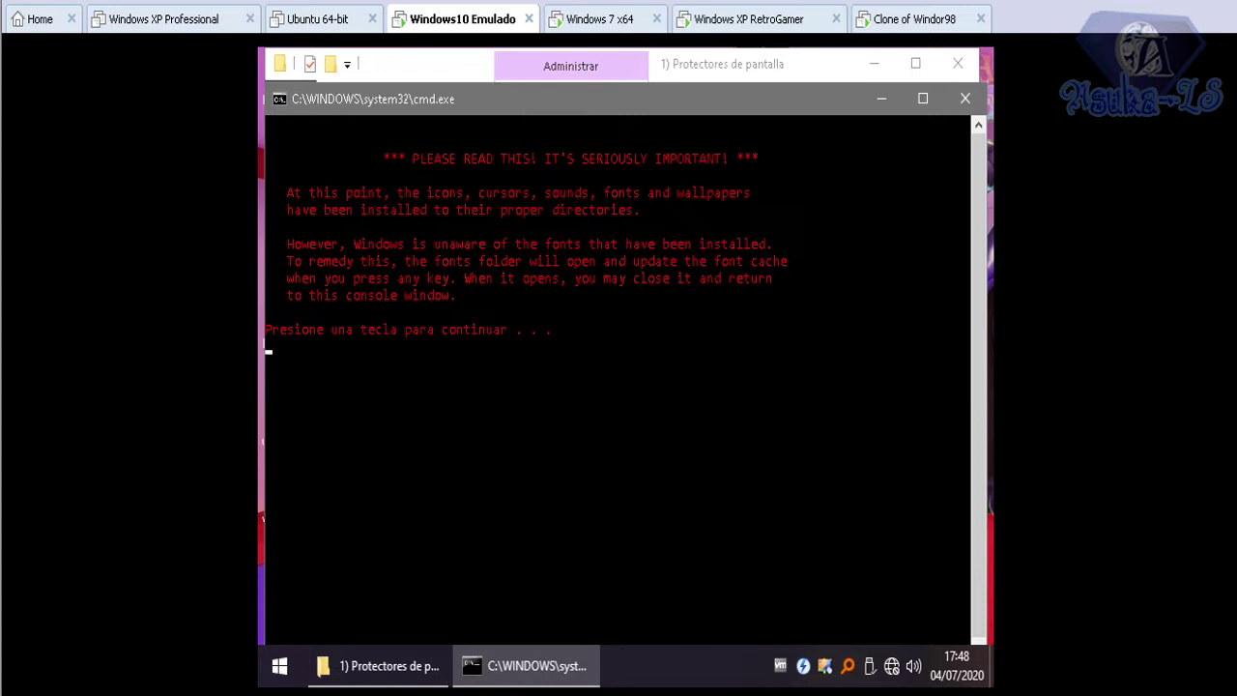
key("Return")
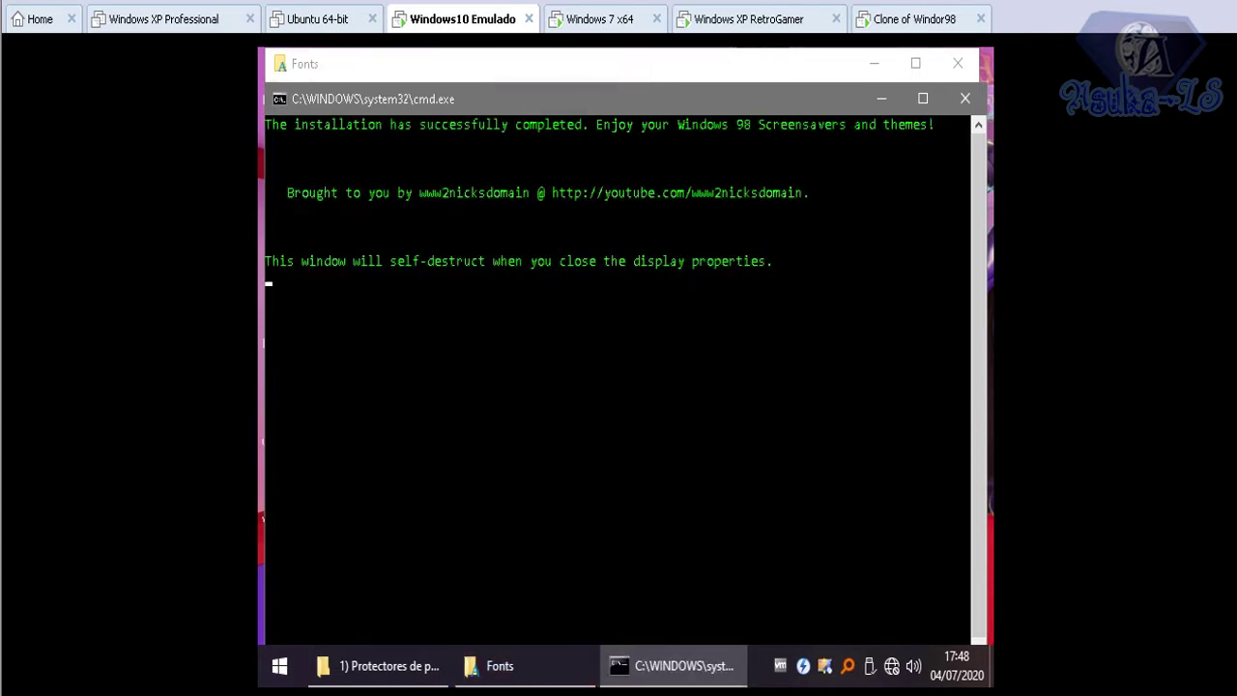
left_click(965, 99)
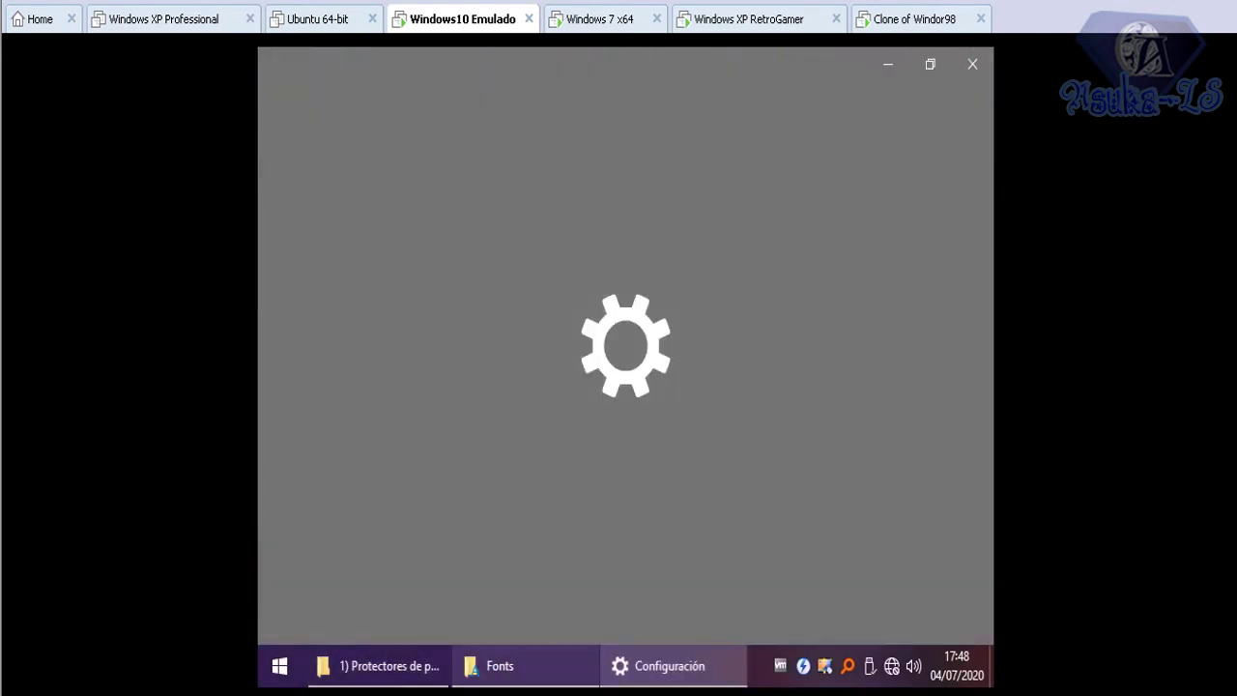
left_click(525, 666)
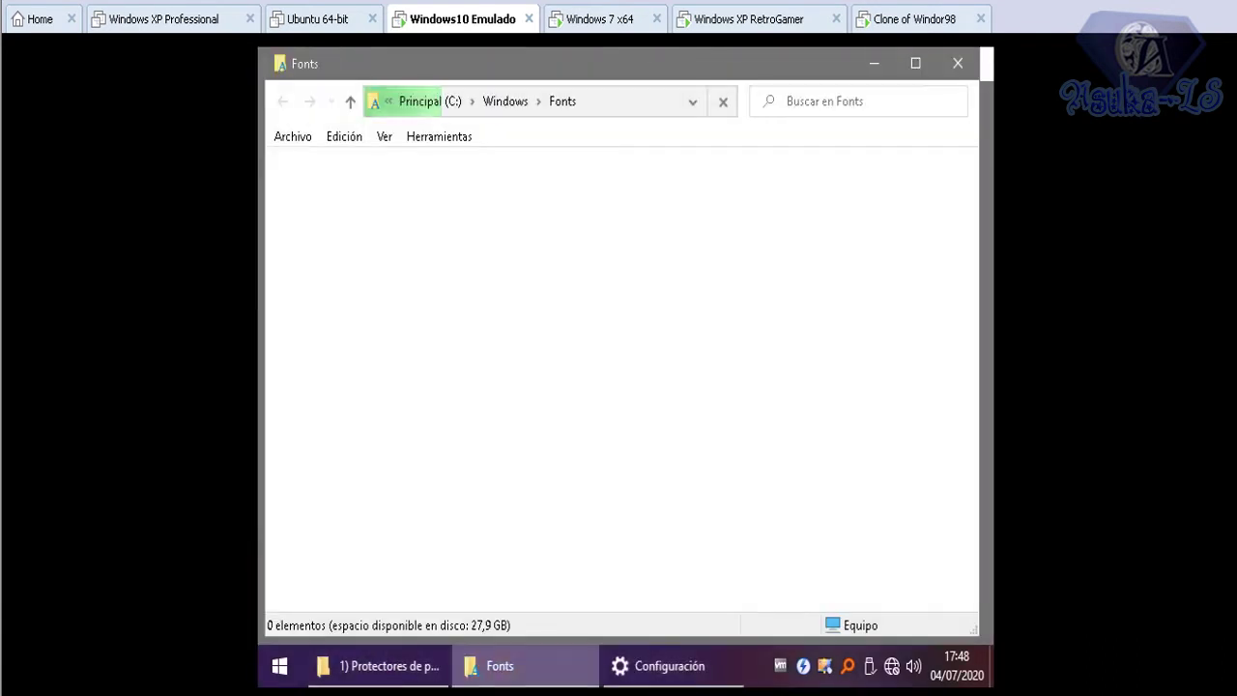
left_click(958, 63)
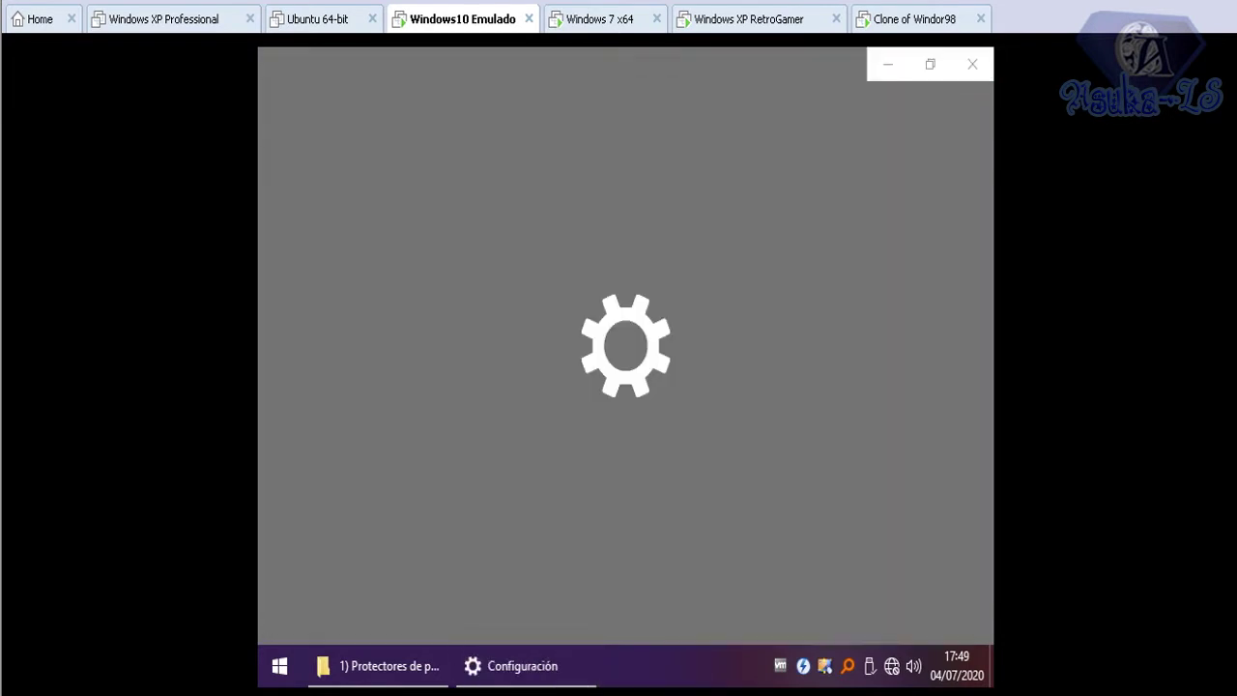
- Close the settings window and apply the Mystery theme from the 2) Los temas folder
left_click(972, 60)
left_click(618, 329)
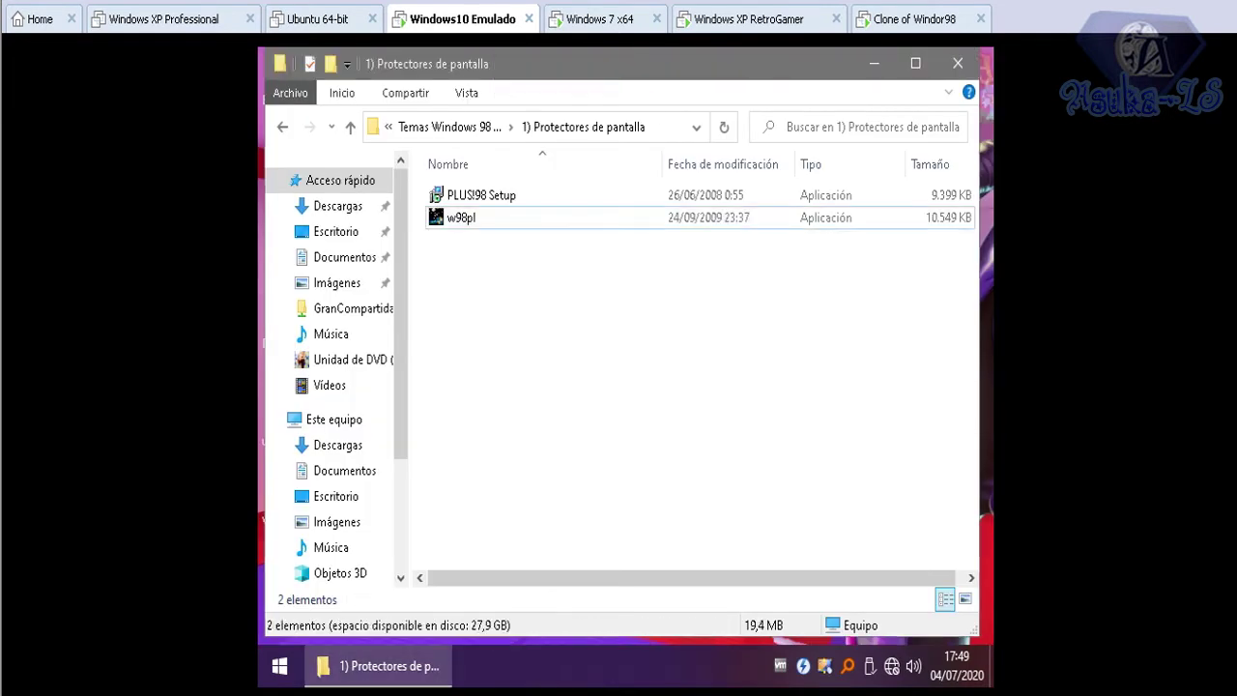
key("alt+Left")
double_click(477, 218)
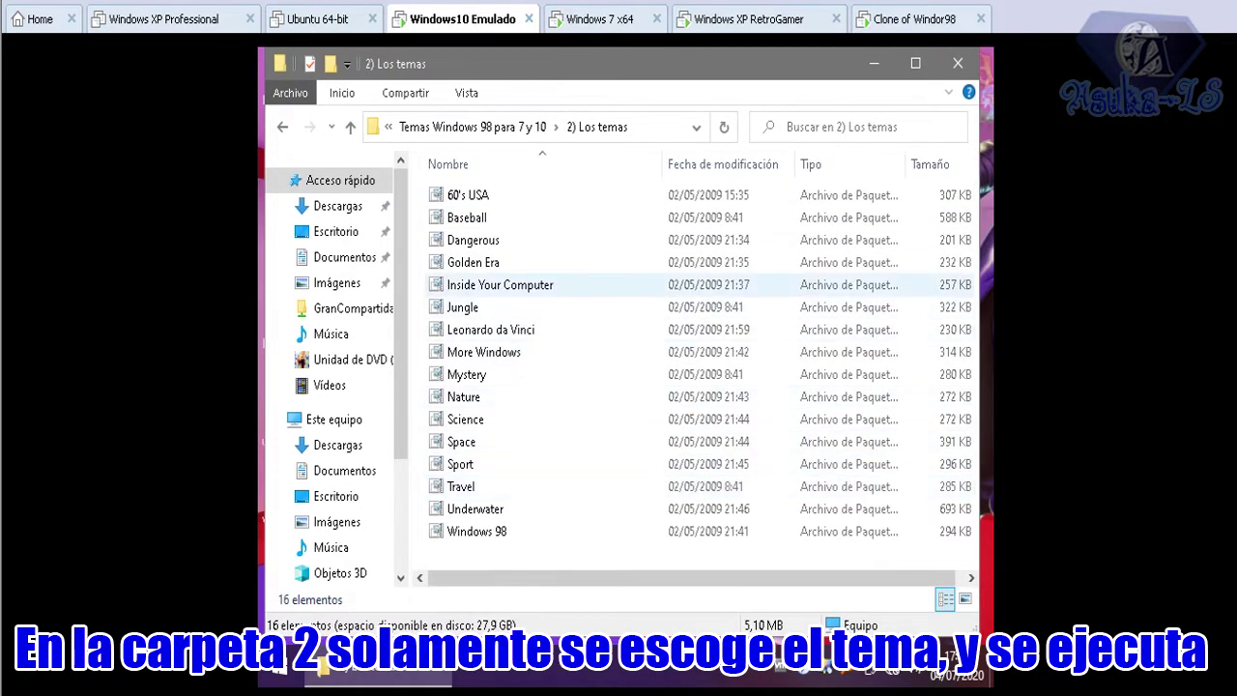
left_click(468, 374)
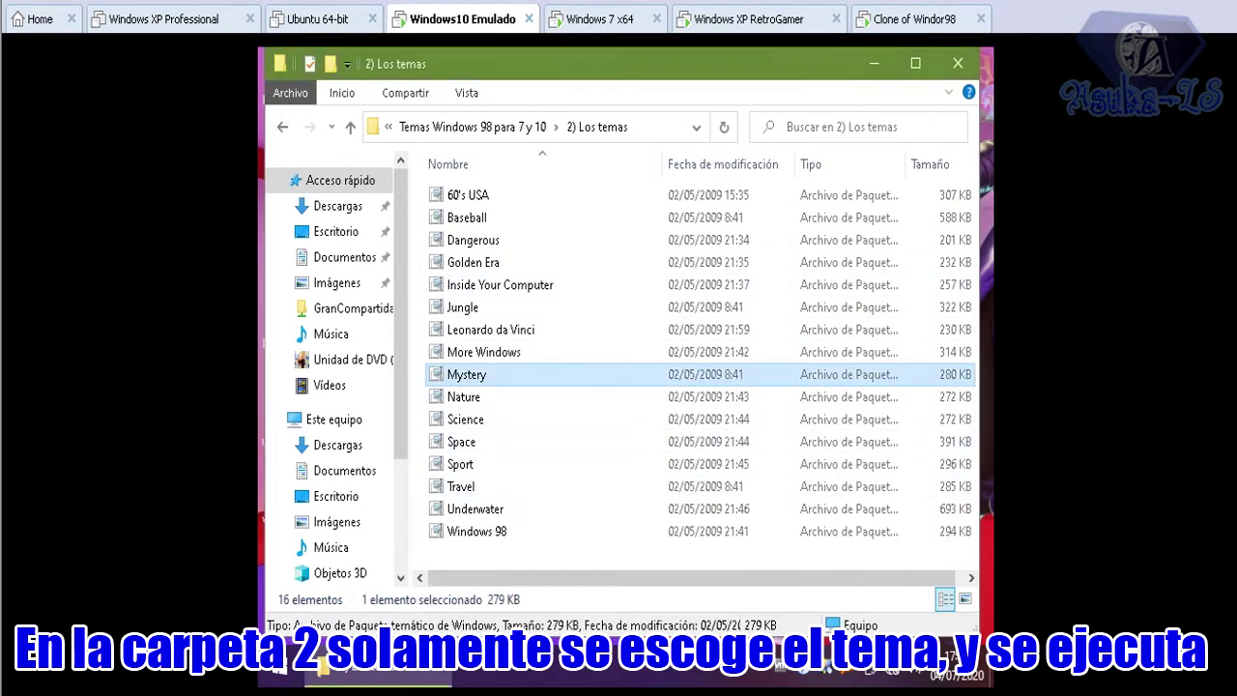
double_click(466, 374)
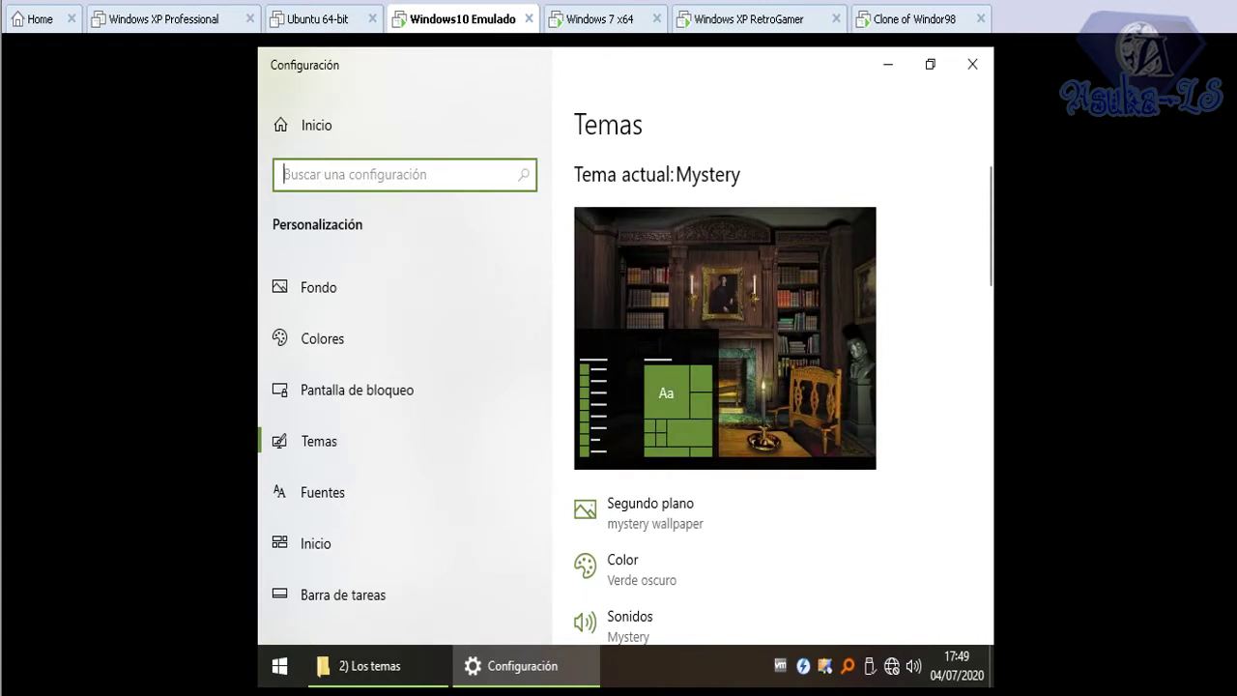
- Find the screen saver settings by searching for "protec", preview the Mystery screen saver, accept, and close the settings window
type("protec")
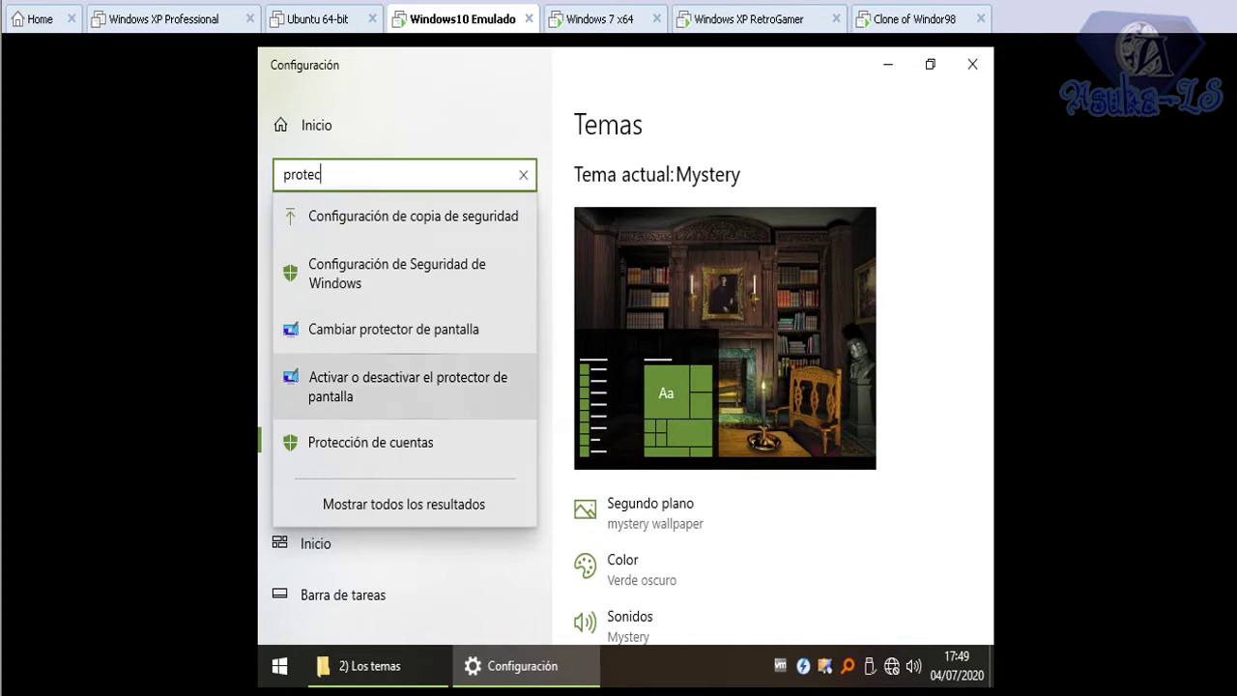
left_click(393, 328)
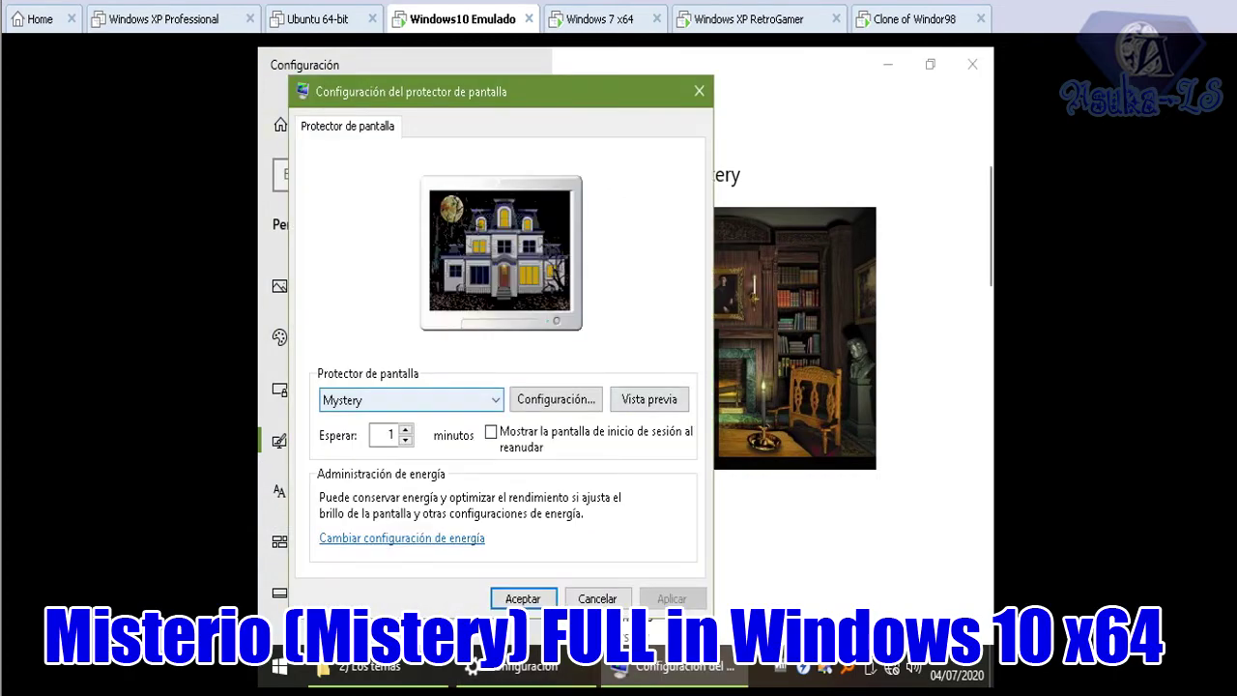
left_click(648, 398)
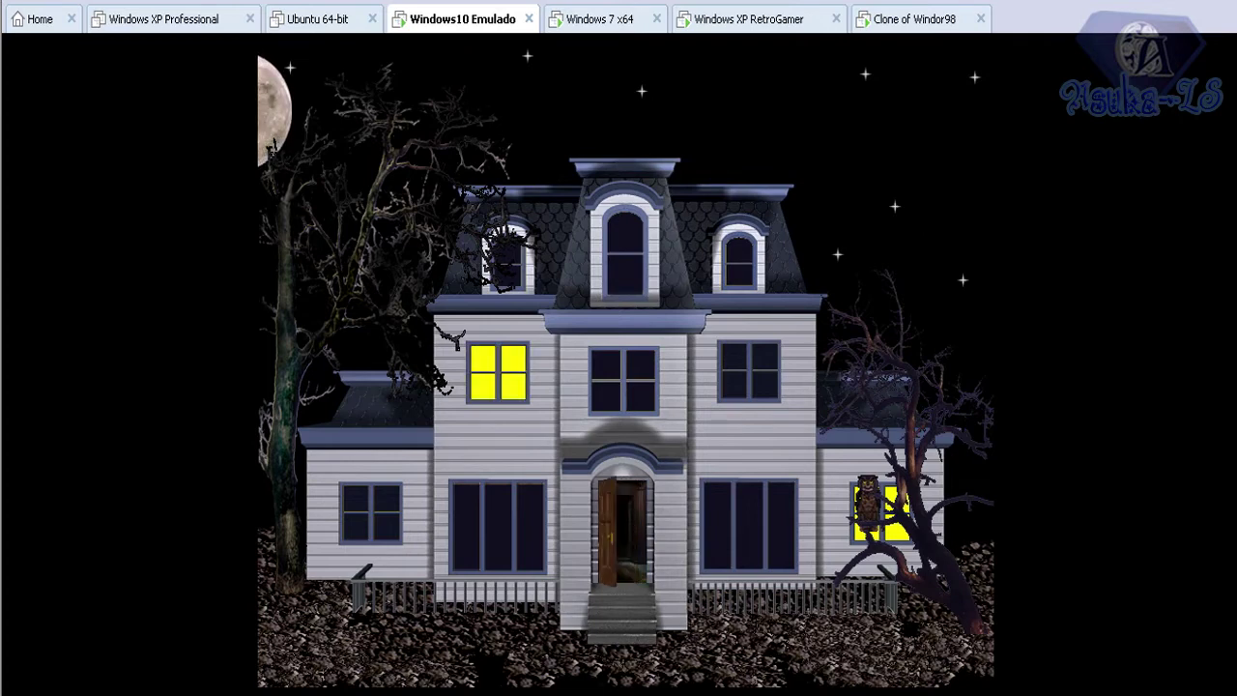
key("Escape")
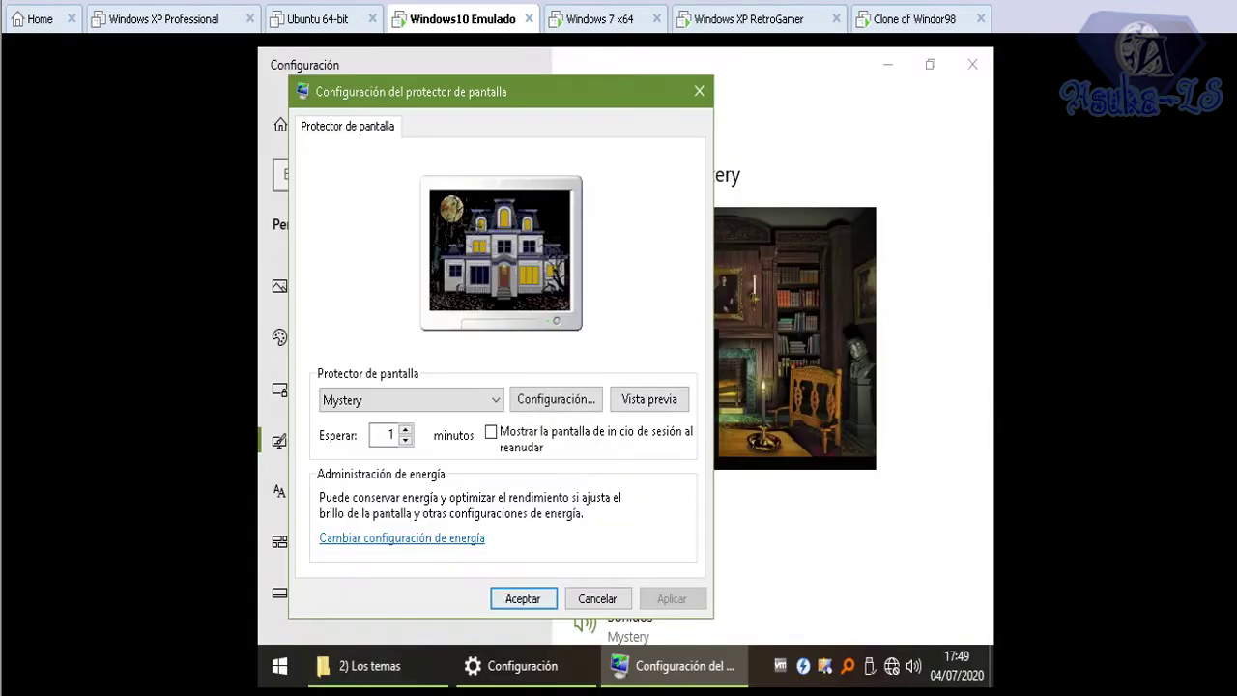
left_click(523, 598)
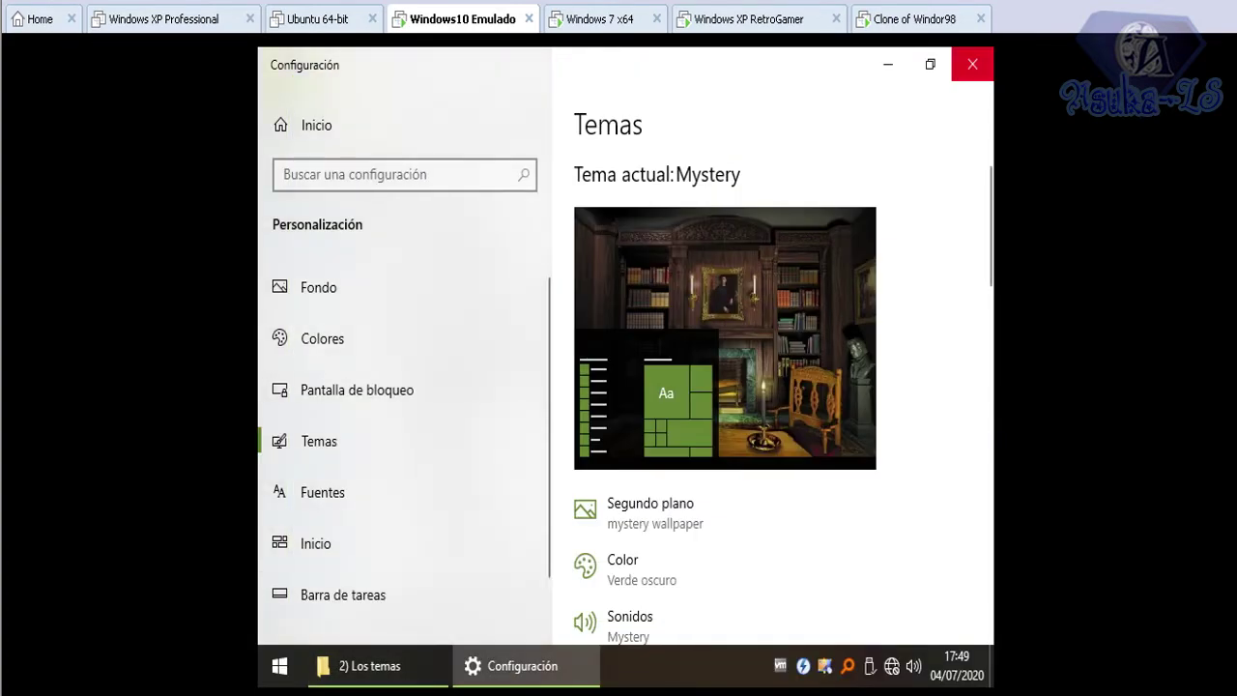
left_click(972, 65)
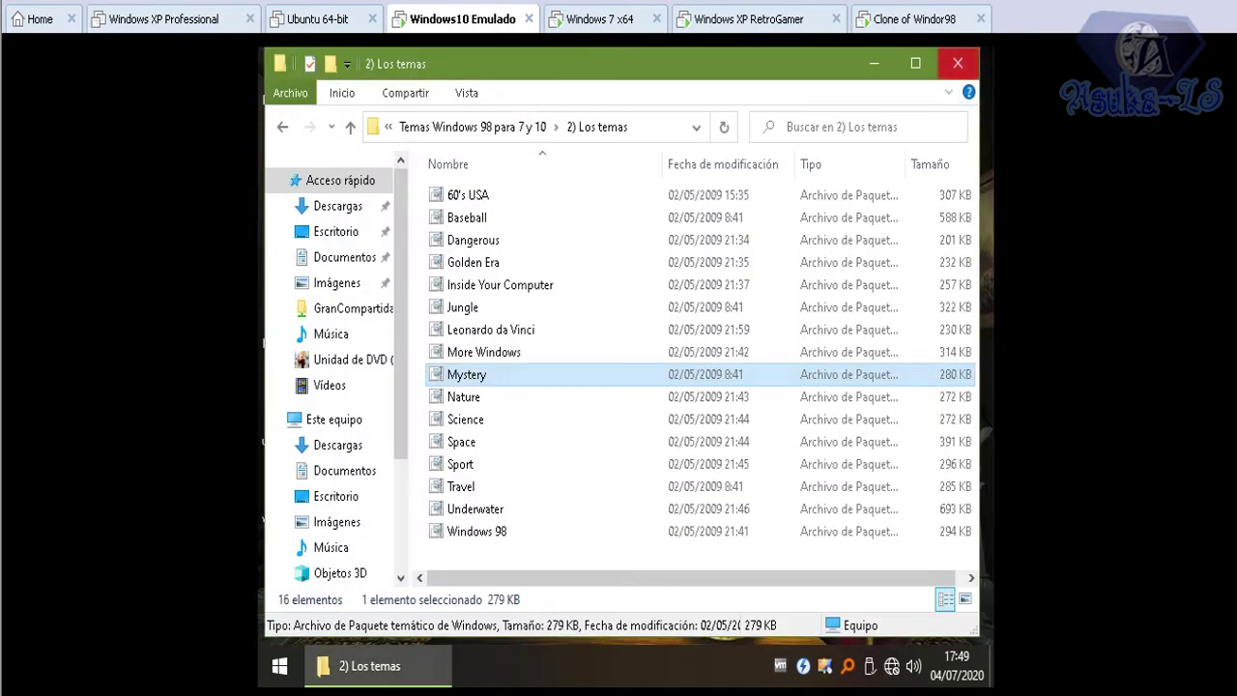
- Return to the Temas Windows 98 para 7 y 10 folder, minimize it, and check the Windows version with winver
key("BackSpace")
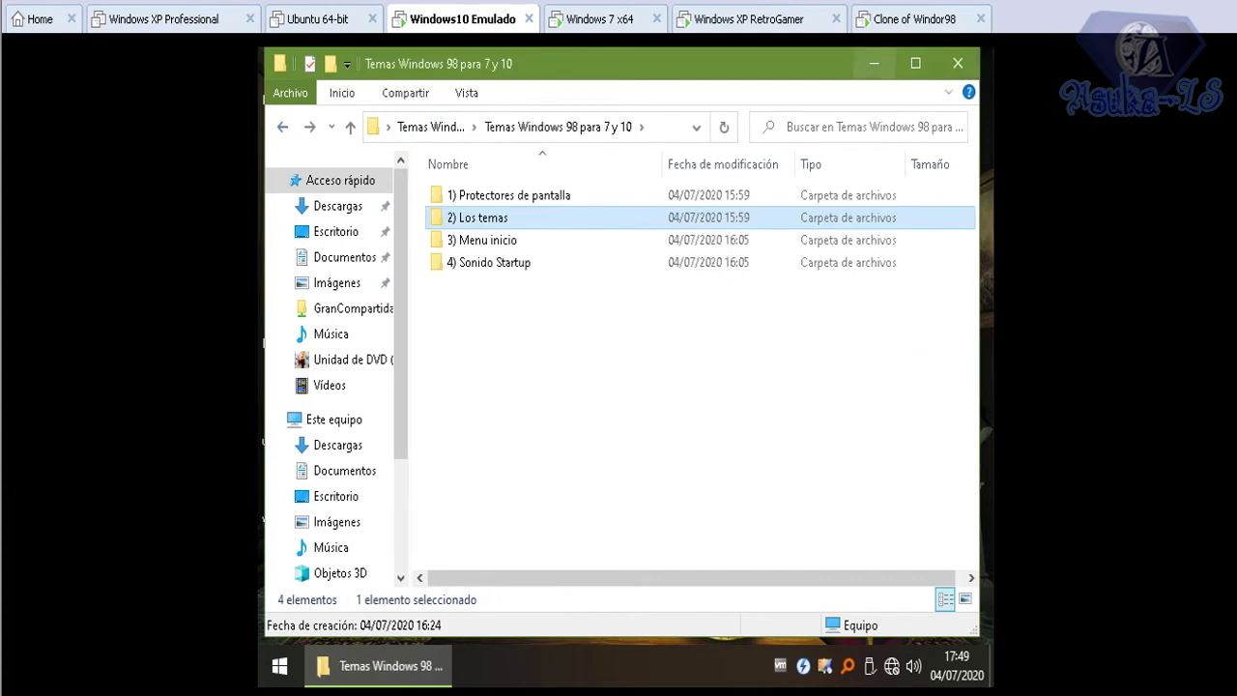
left_click(873, 63)
left_click(280, 666)
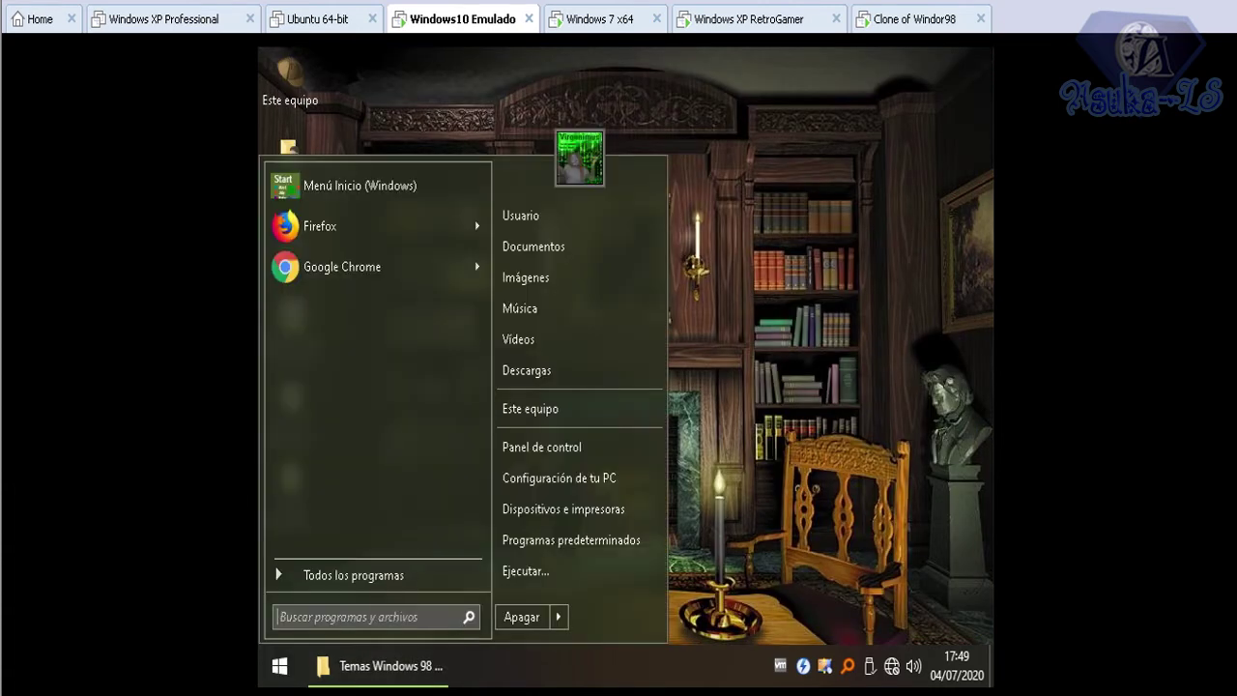
left_click(524, 570)
type("winver")
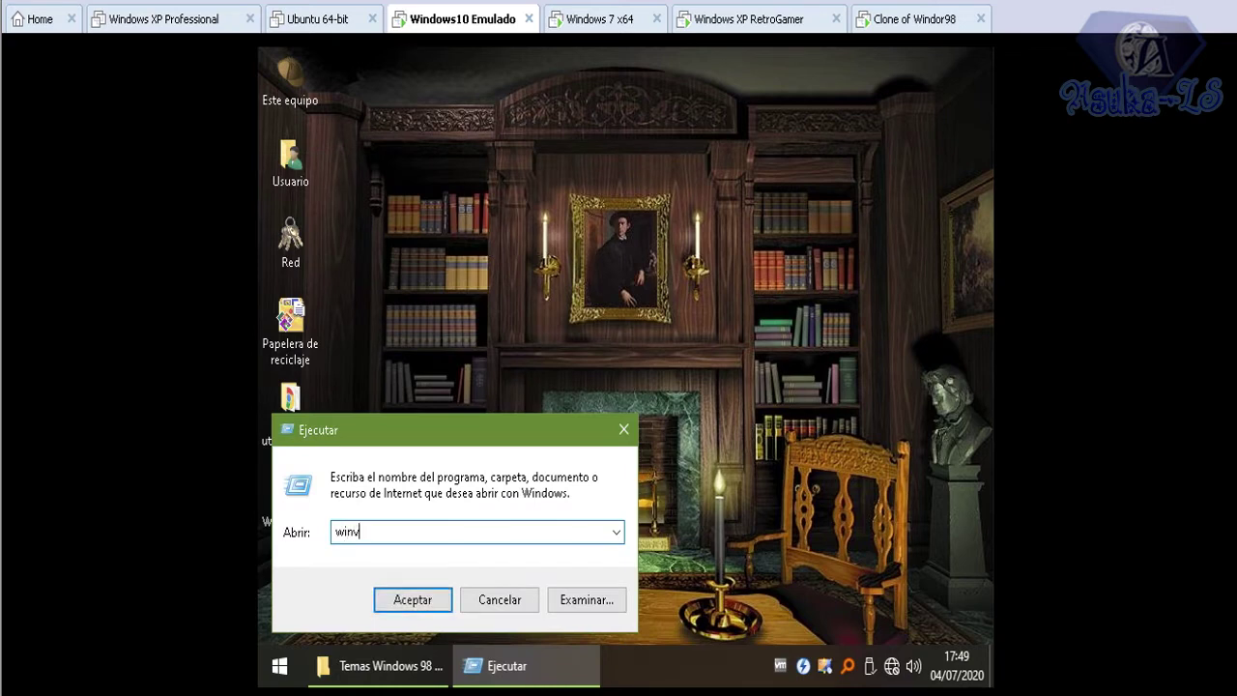
key("Return")
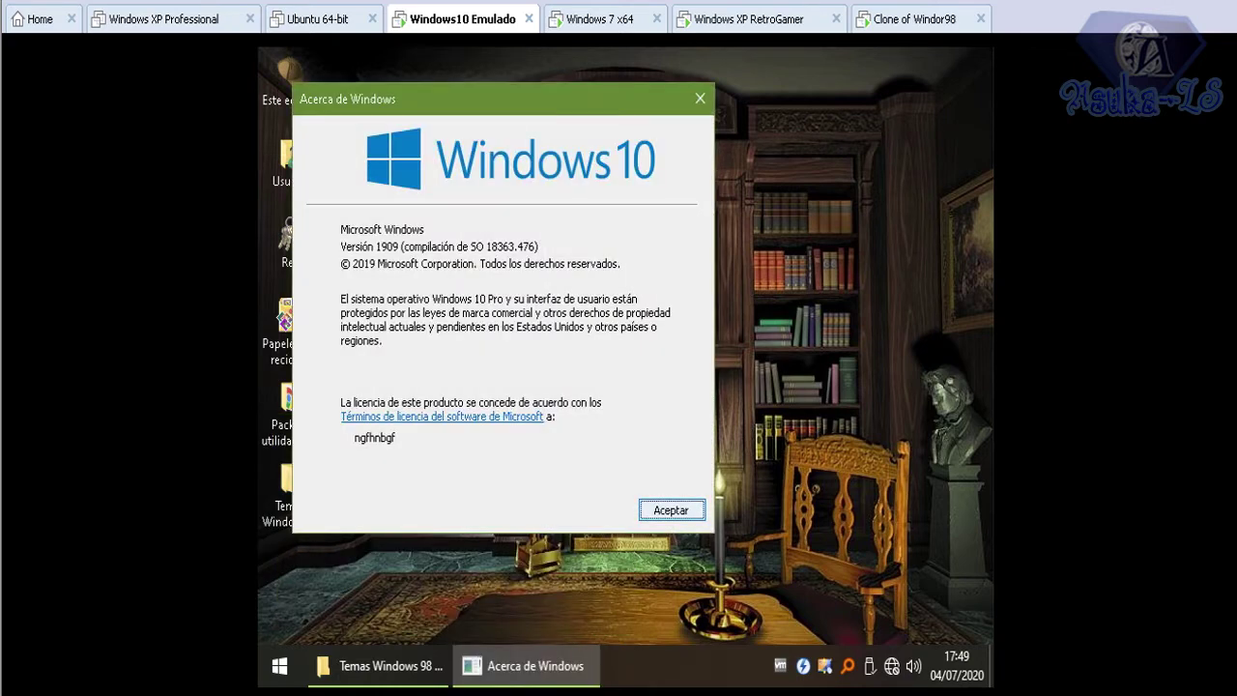
key("Return")
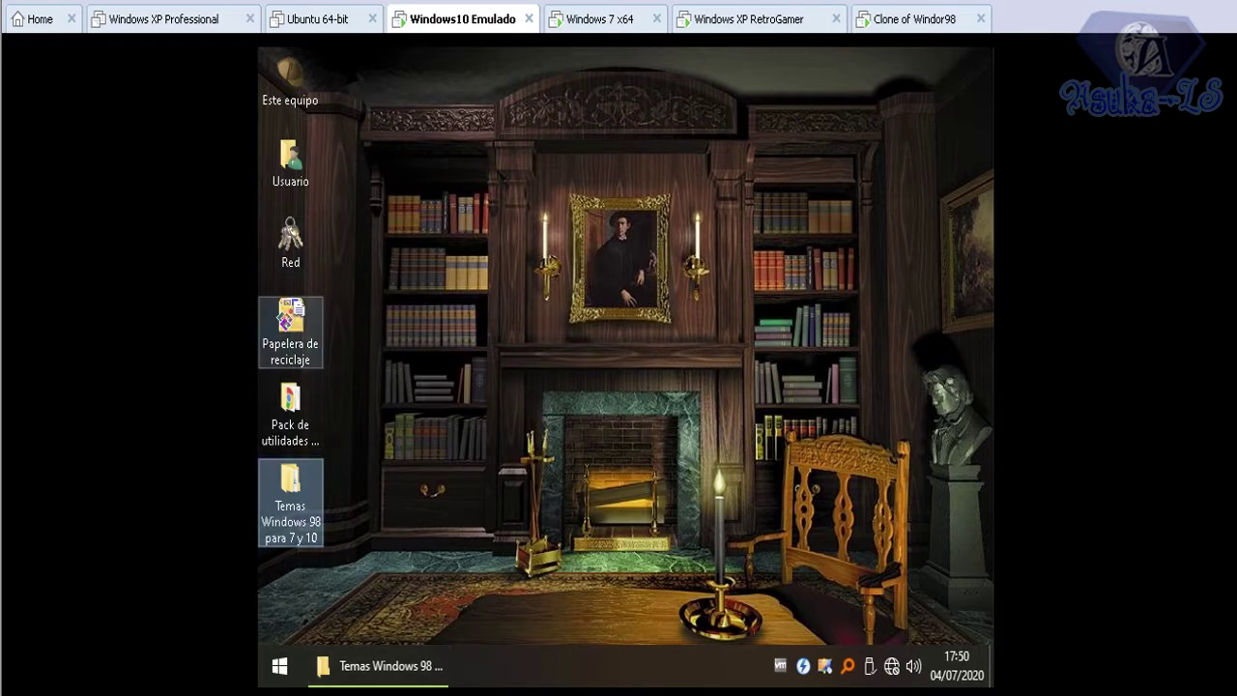
- View the system properties of Este equipo and close the Sistema window
left_click(290, 79)
right_click(295, 92)
left_click(348, 355)
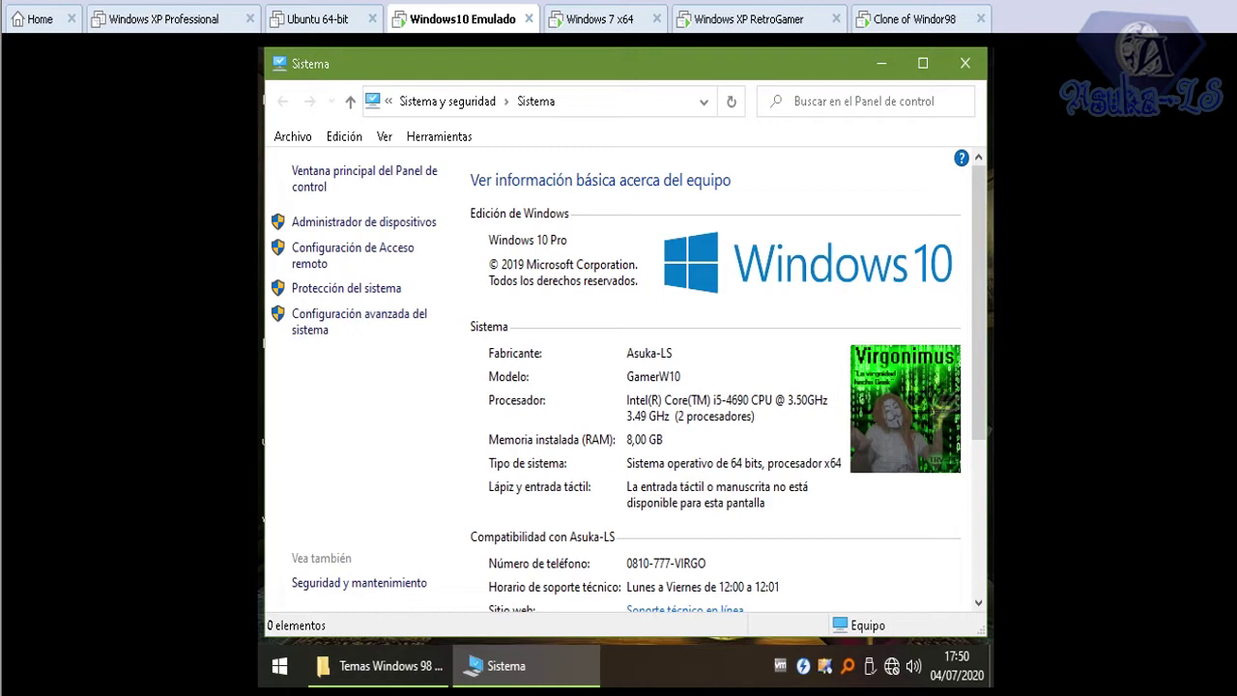
left_click(965, 62)
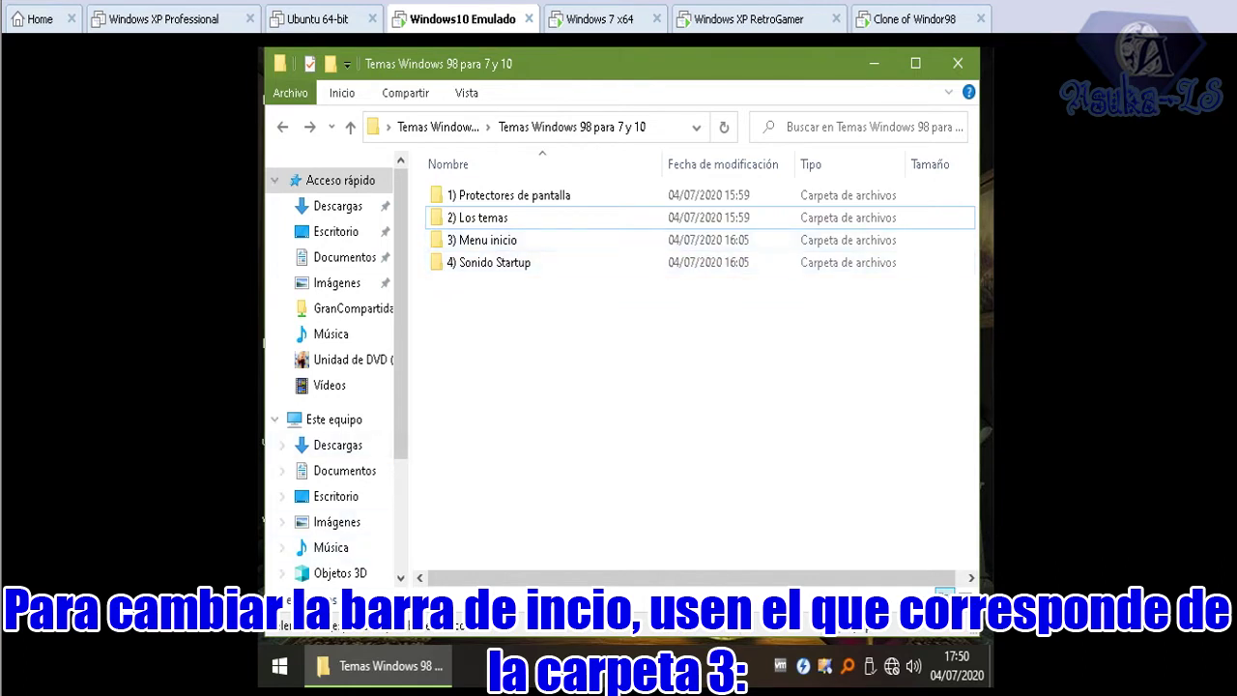
- Examine the contents of the 4) Sonido Startup and 3) Menu inicio folders and the current Start menu, returning to the parent folder
double_click(489, 263)
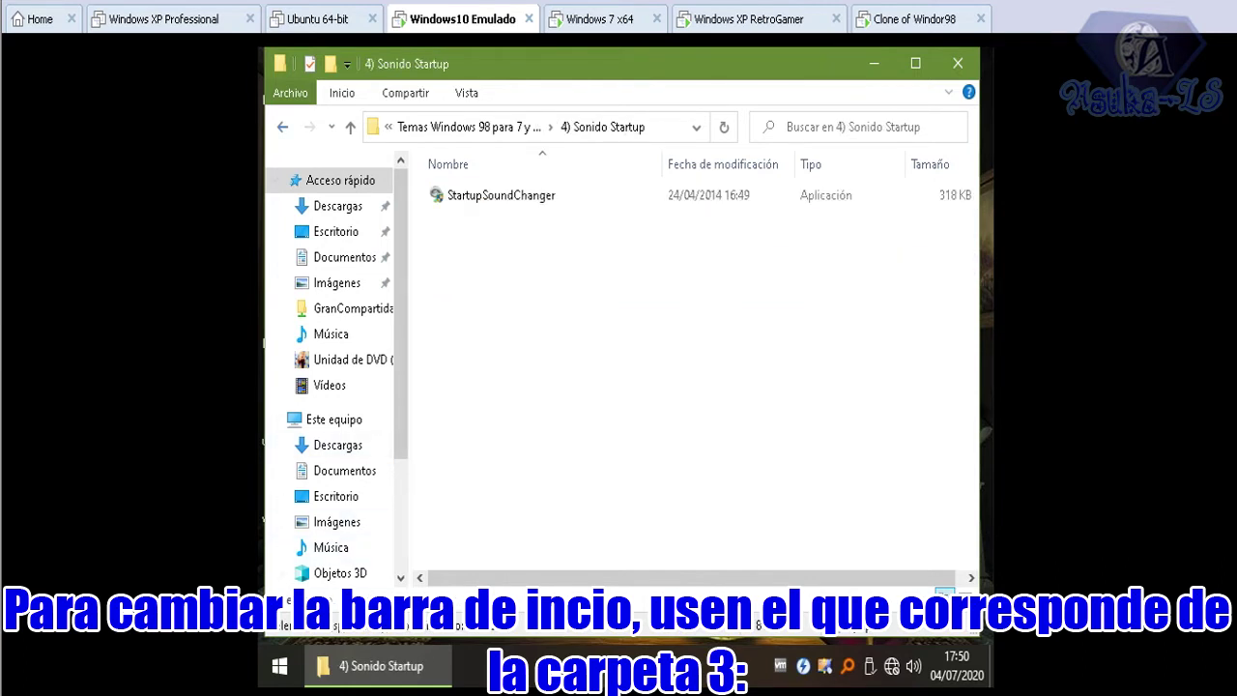
key("BackSpace")
double_click(489, 240)
left_click_drag(489, 268, 466, 186)
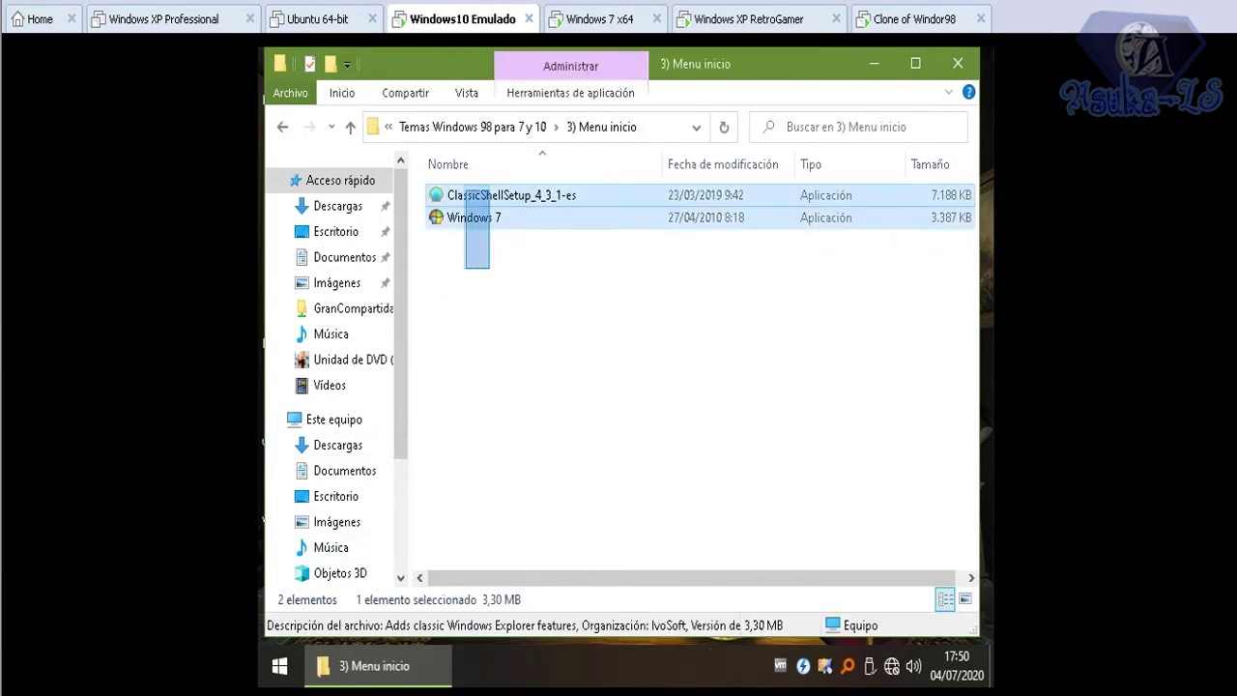
left_click(279, 666)
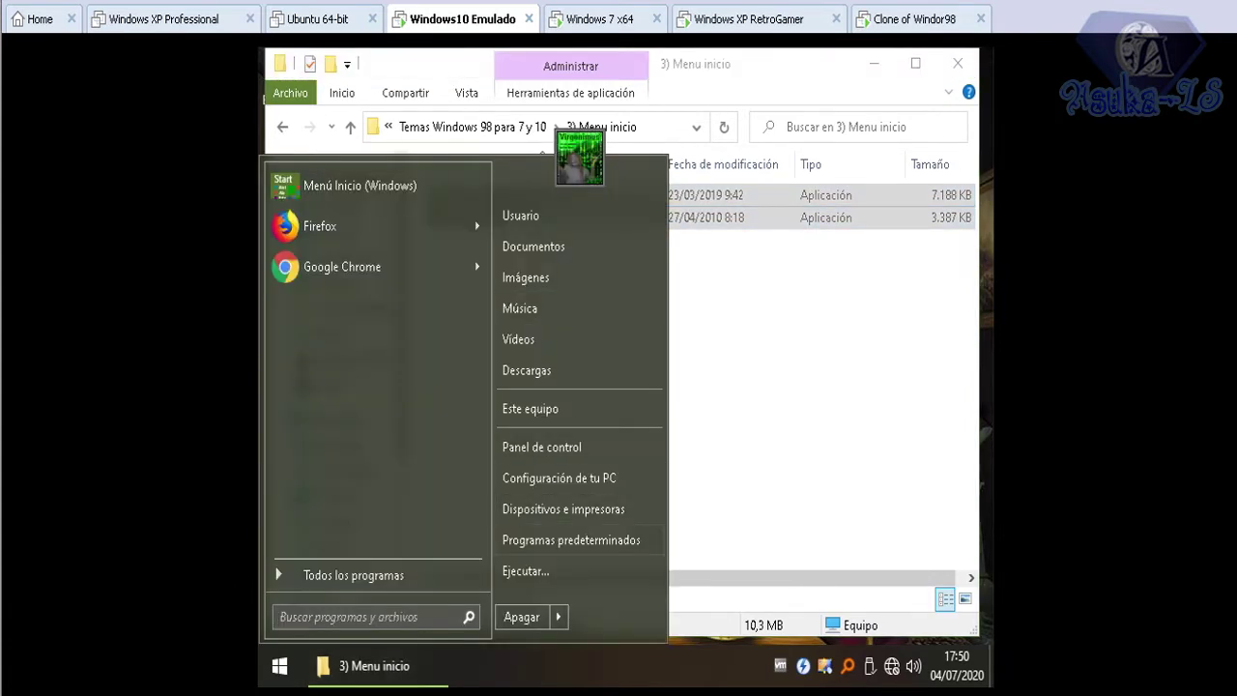
left_click(725, 398)
key("BackSpace")
left_click(725, 398)
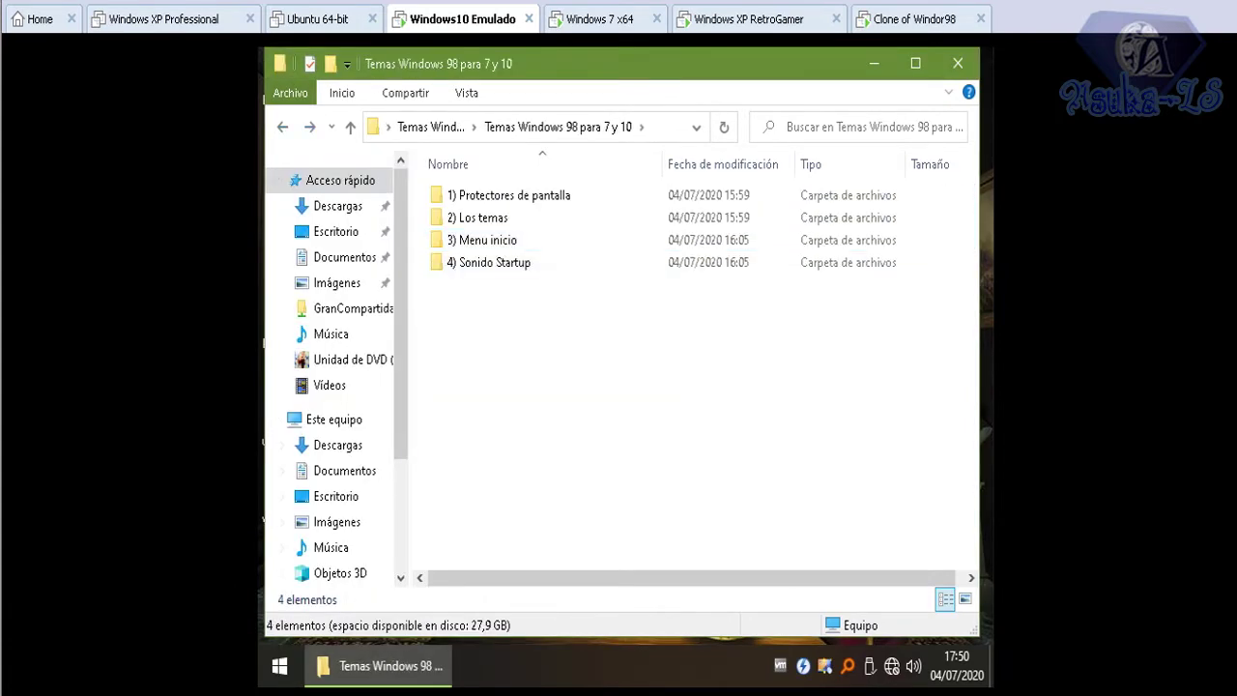
- Run StartupSoundChanger from the 4) Sonido Startup folder, minimize the folder window, and begin replacing the startup sound
double_click(489, 263)
left_click(501, 195)
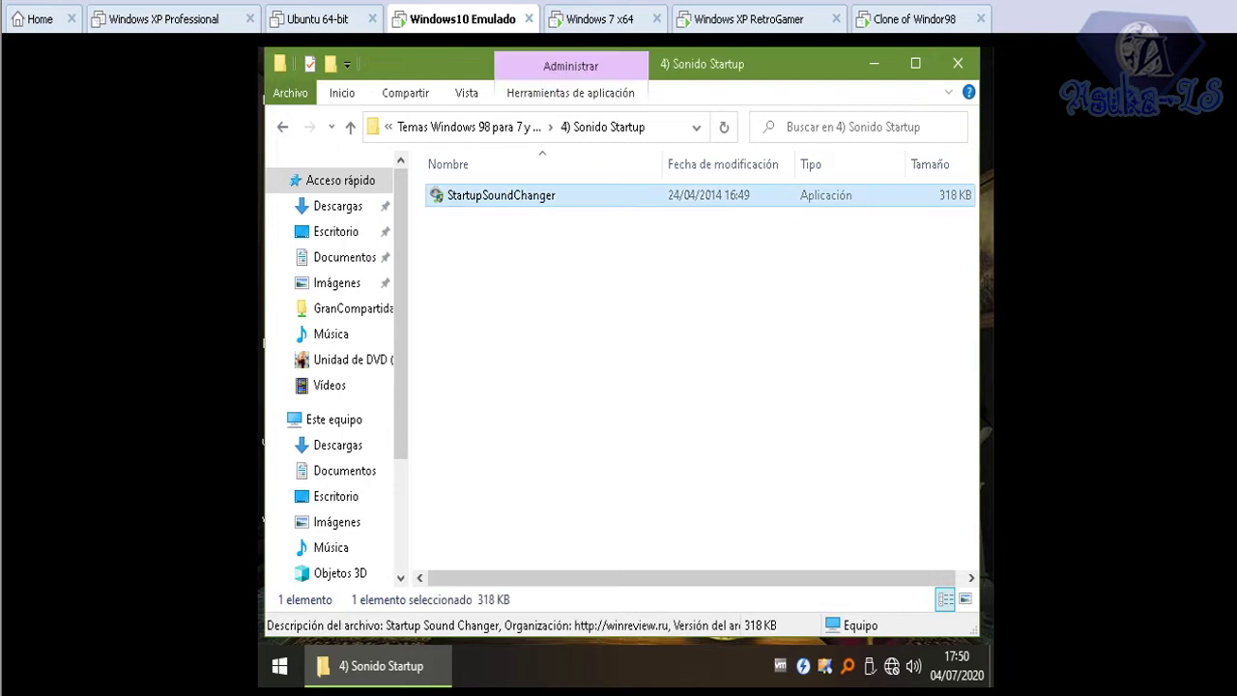
left_click(874, 64)
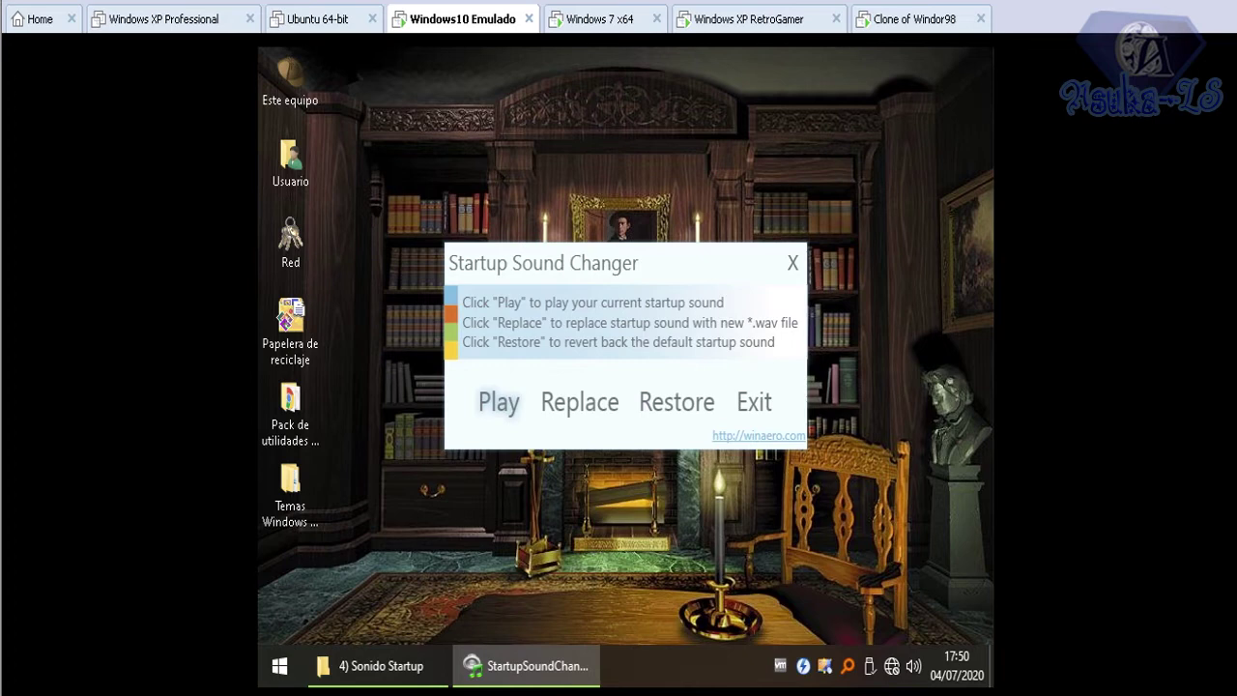
left_click(580, 402)
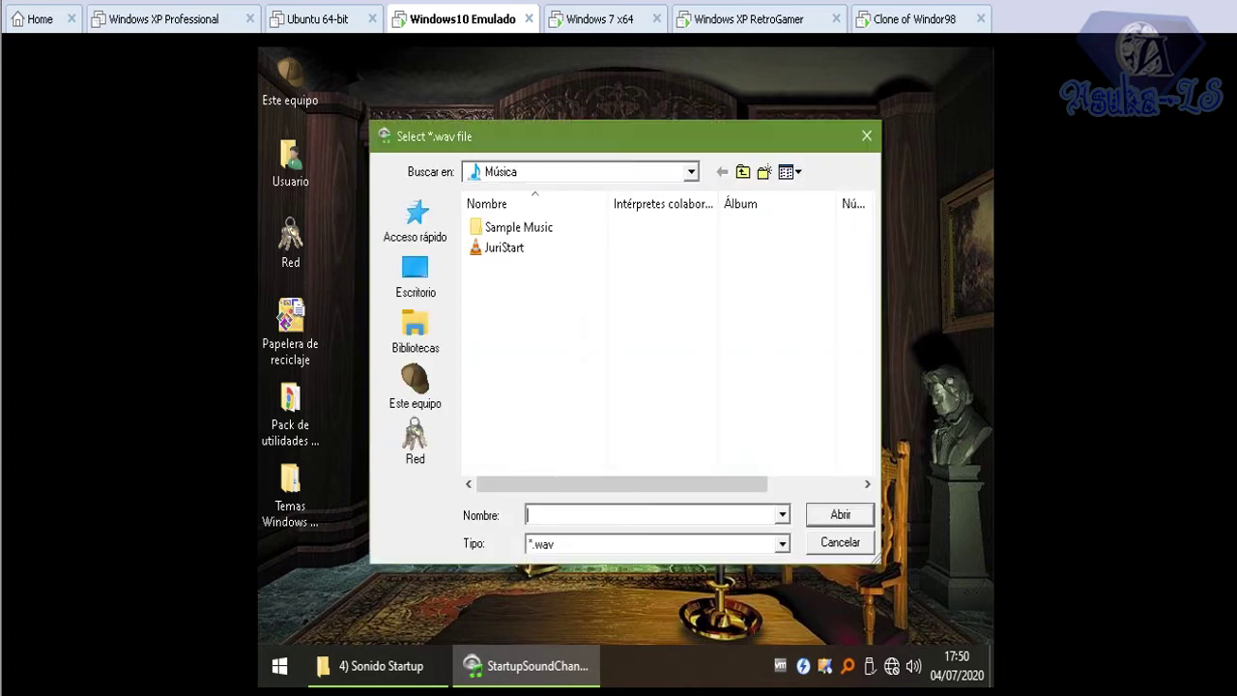
- In the wav file selection, browse from C:\ through the Windows folder to the Themes folder
type("c:\\")
key("Return")
type("w")
key("Down")
key("Return")
type("re")
key("Down")
key("Down")
key("Down")
key("Down")
key("Down")
key("Return")
type("t")
key("Down")
key("Return")
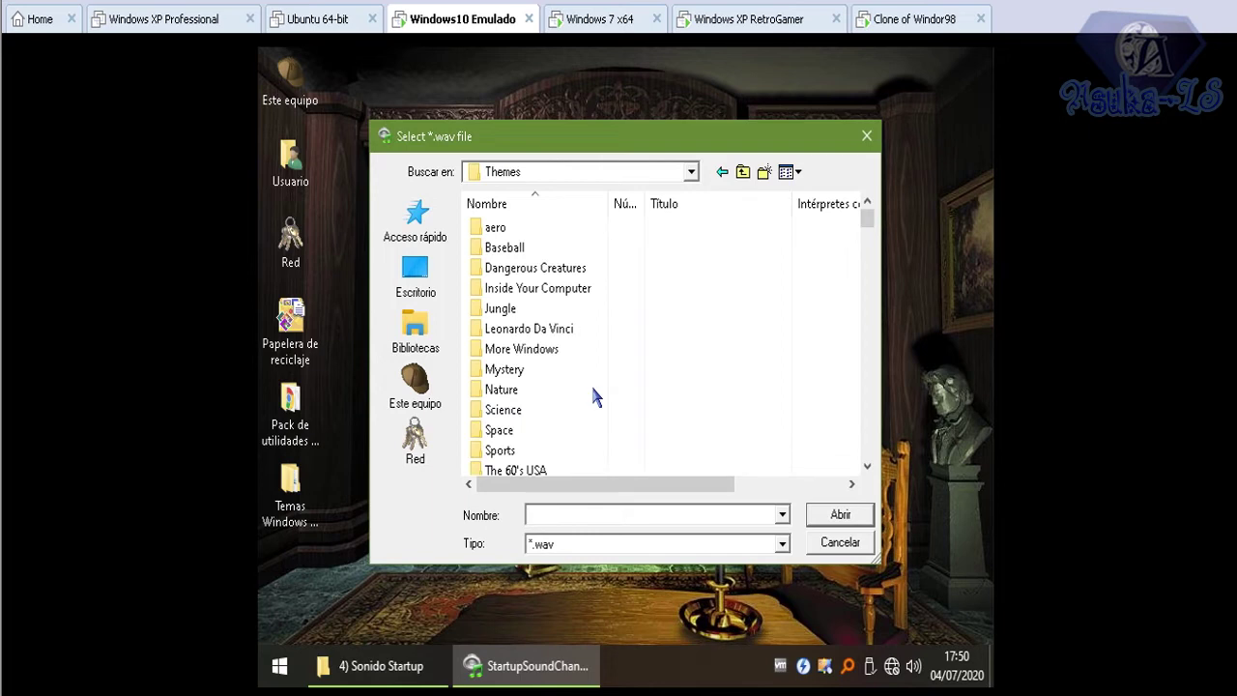
- Enter "my" as the file name to list the Mystery sound files
type("n")
key("BackSpace")
type("my")
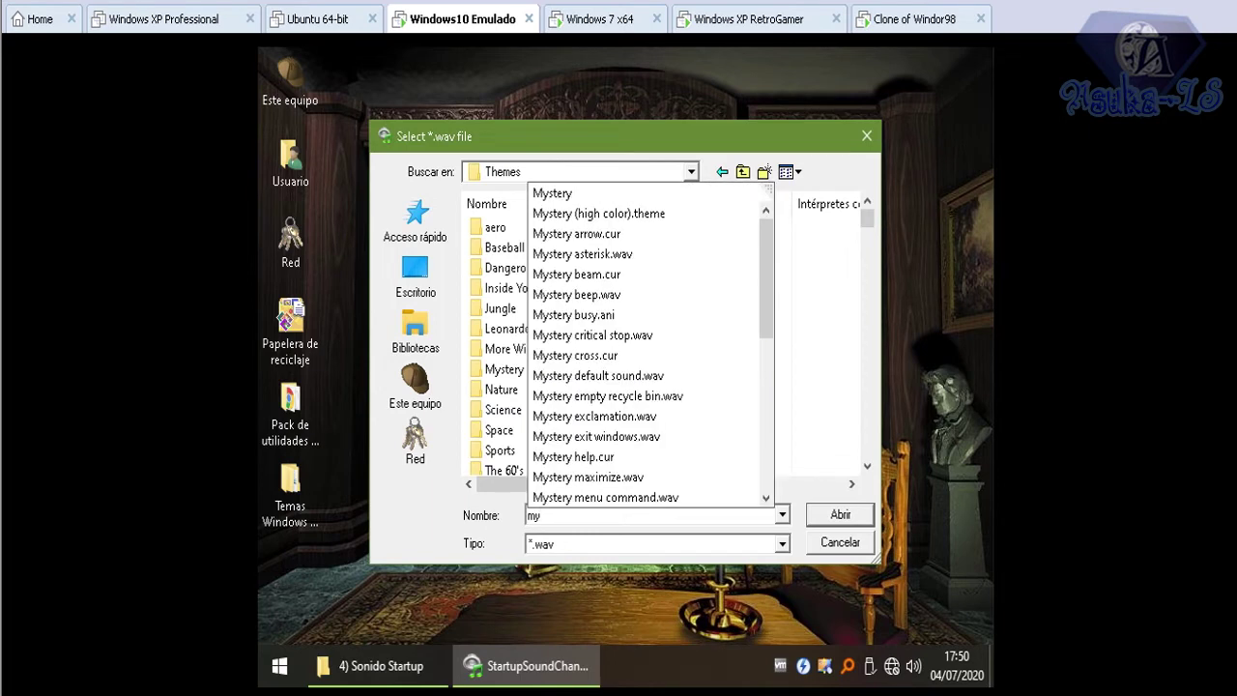